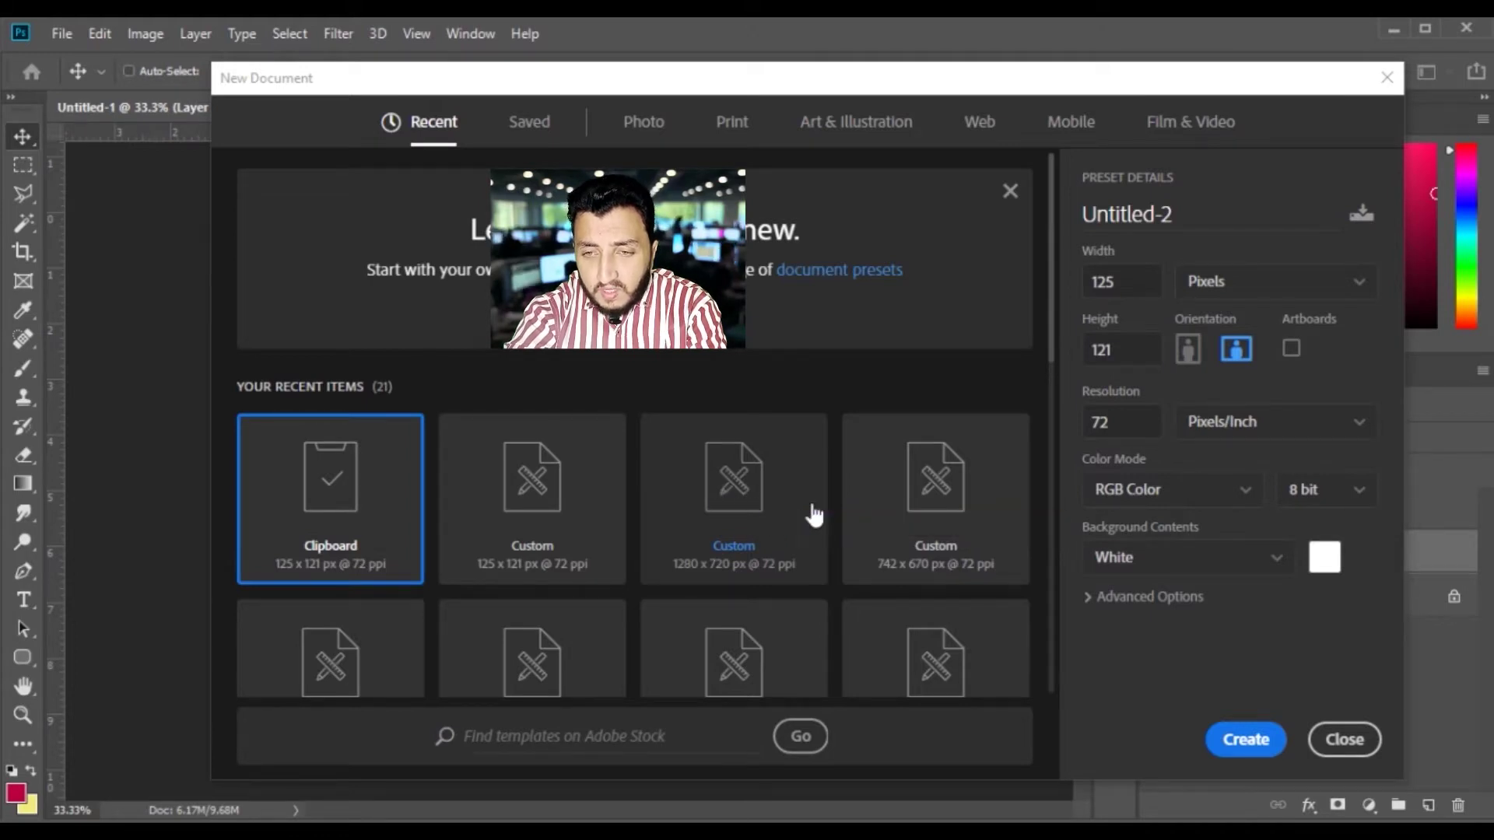
# - Create a new 1280 x 720 px document at 72 ppi with a white background
pyautogui.click(733, 481)
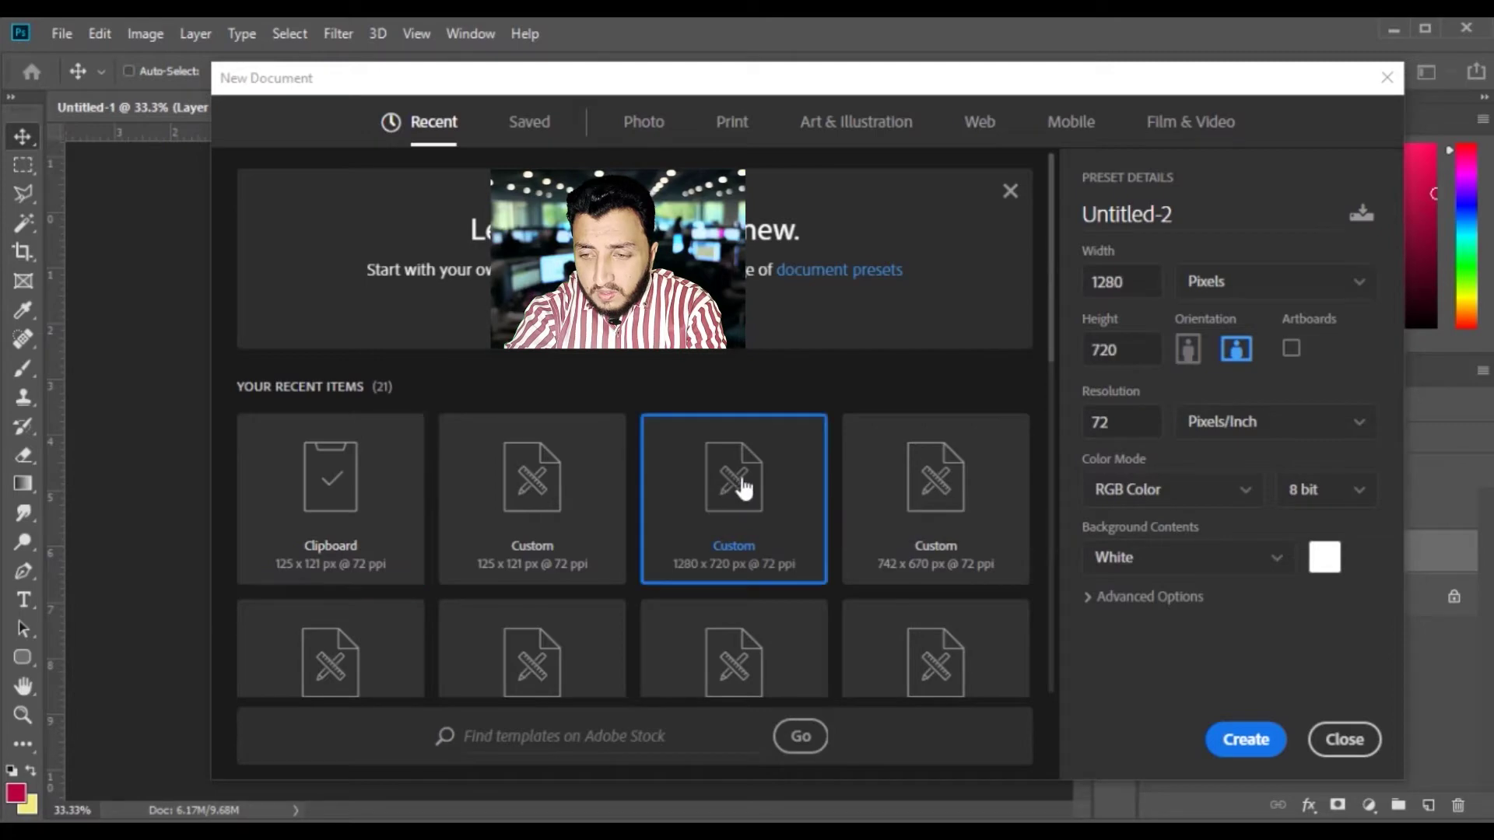
pyautogui.doubleClick(724, 476)
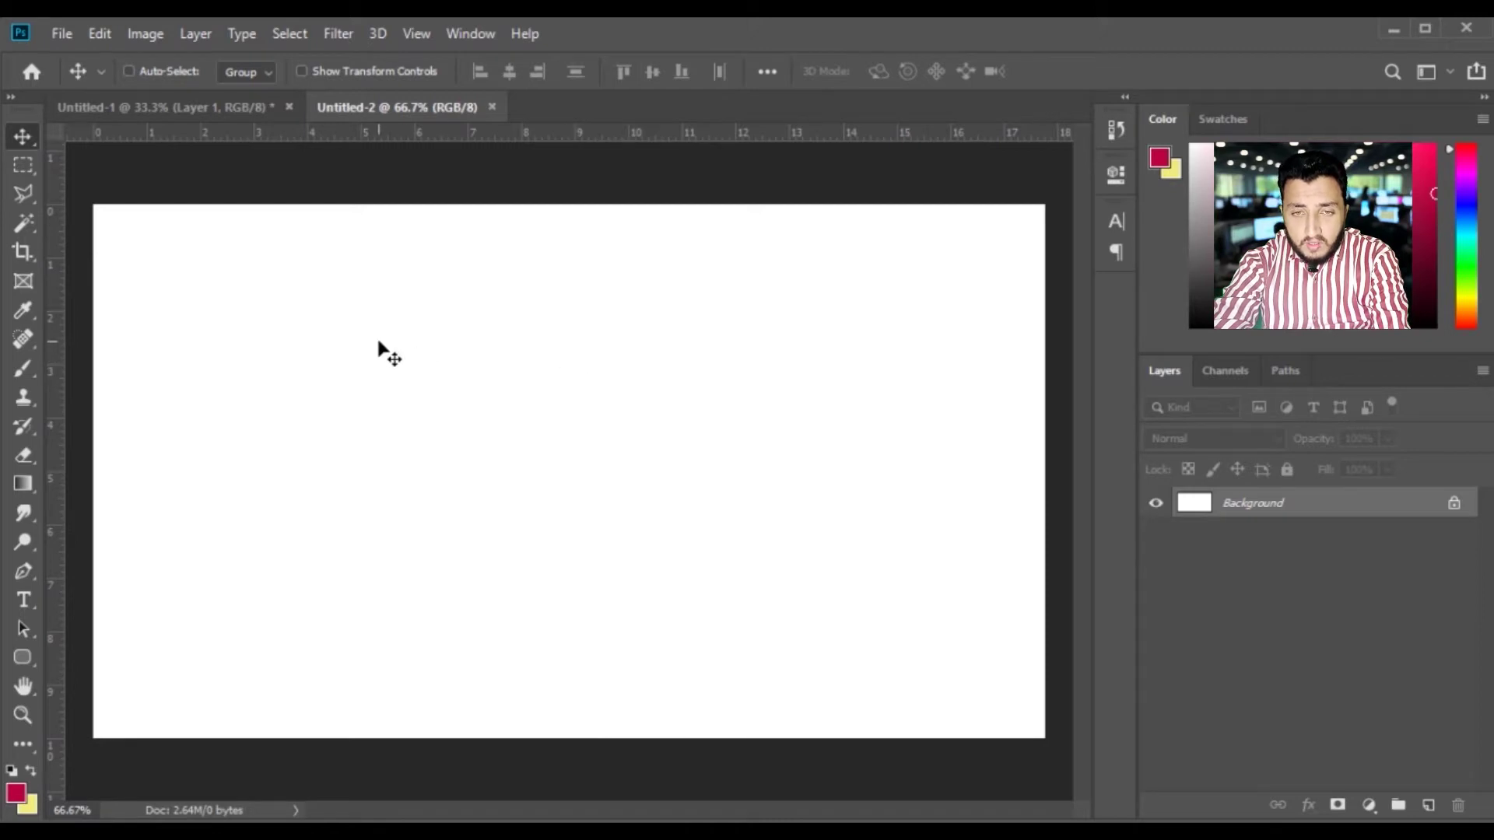
# - Copy the woman cutout on Layer 1 of Untitled-1 into the new 1280 x 720 px document
pyautogui.click(179, 109)
pyautogui.rightClick(608, 302)
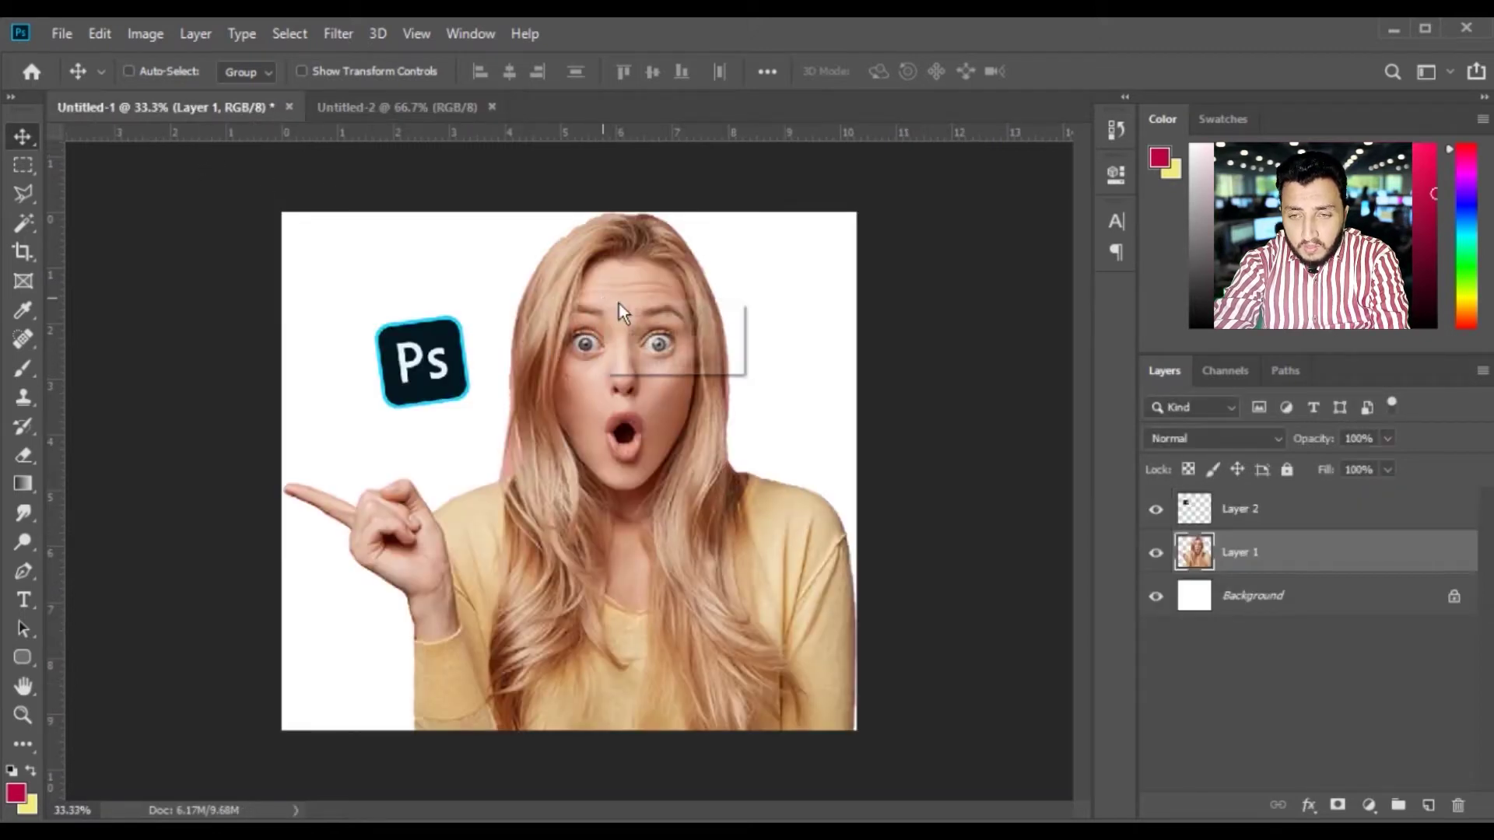
pyautogui.click(657, 319)
pyautogui.moveTo(658, 319); pyautogui.dragTo(723, 436)
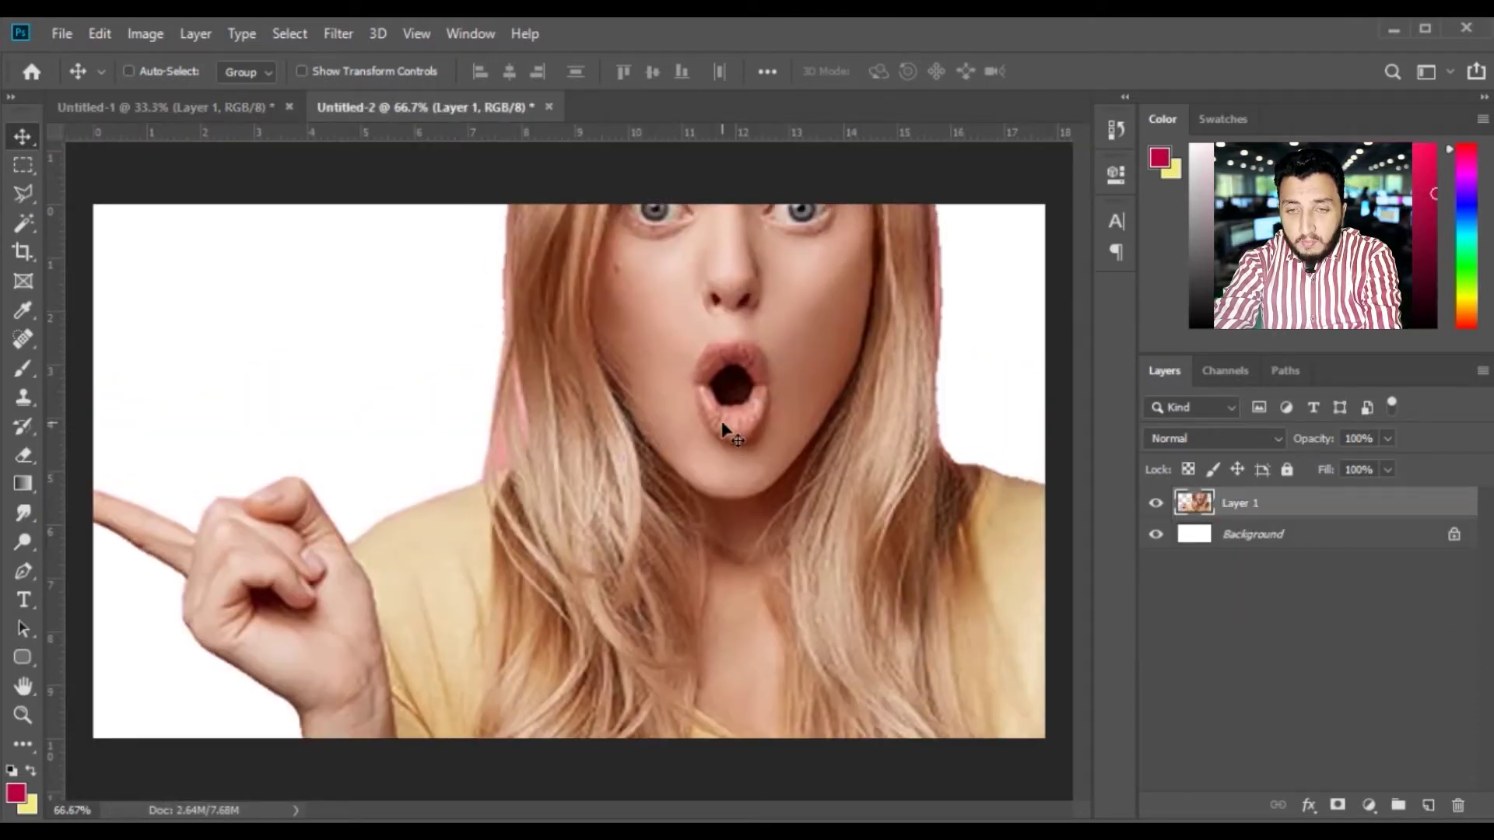
# - Scale the woman to about 61% and move her to the right half of the canvas
pyautogui.hotkey('ctrl', 't')
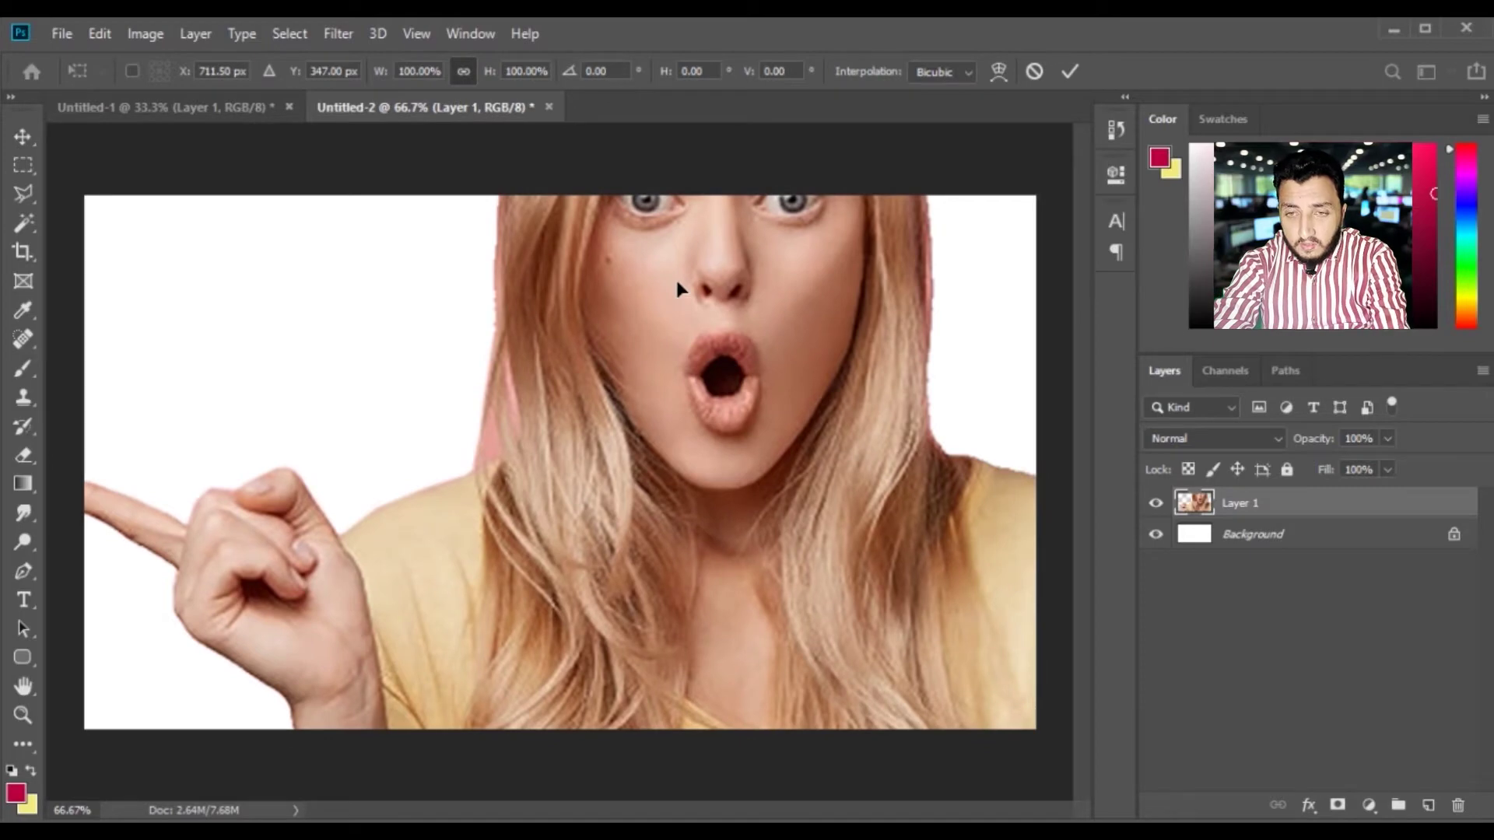
pyautogui.moveTo(711, 203); pyautogui.dragTo(708, 411)
pyautogui.hotkey('ctrl', '-')
pyautogui.hotkey('ctrl', '-')
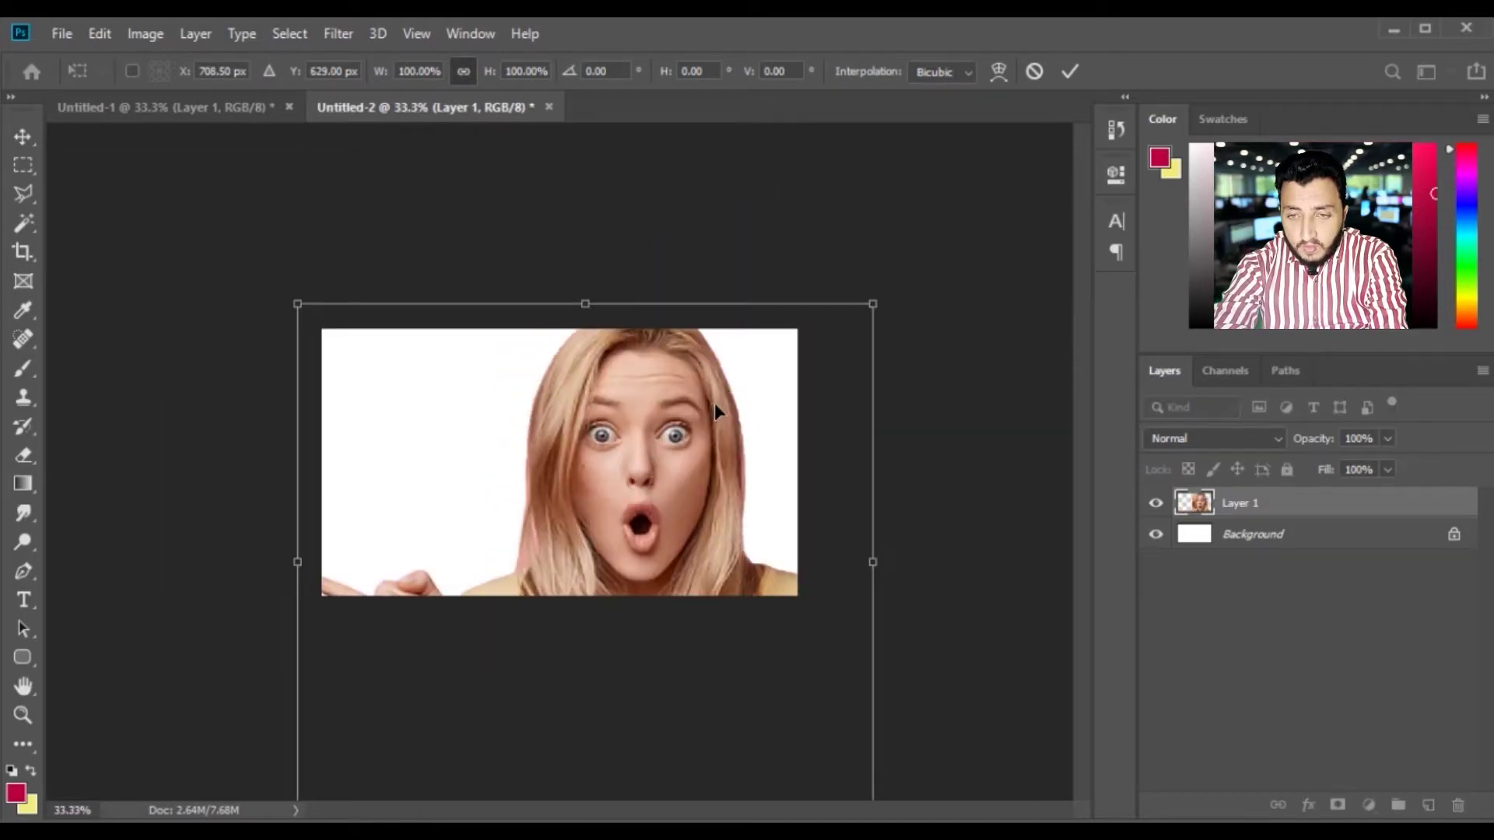
pyautogui.moveTo(668, 301); pyautogui.dragTo(644, 508)
pyautogui.moveTo(628, 598); pyautogui.dragTo(686, 411)
pyautogui.hotkey('ctrl', '+')
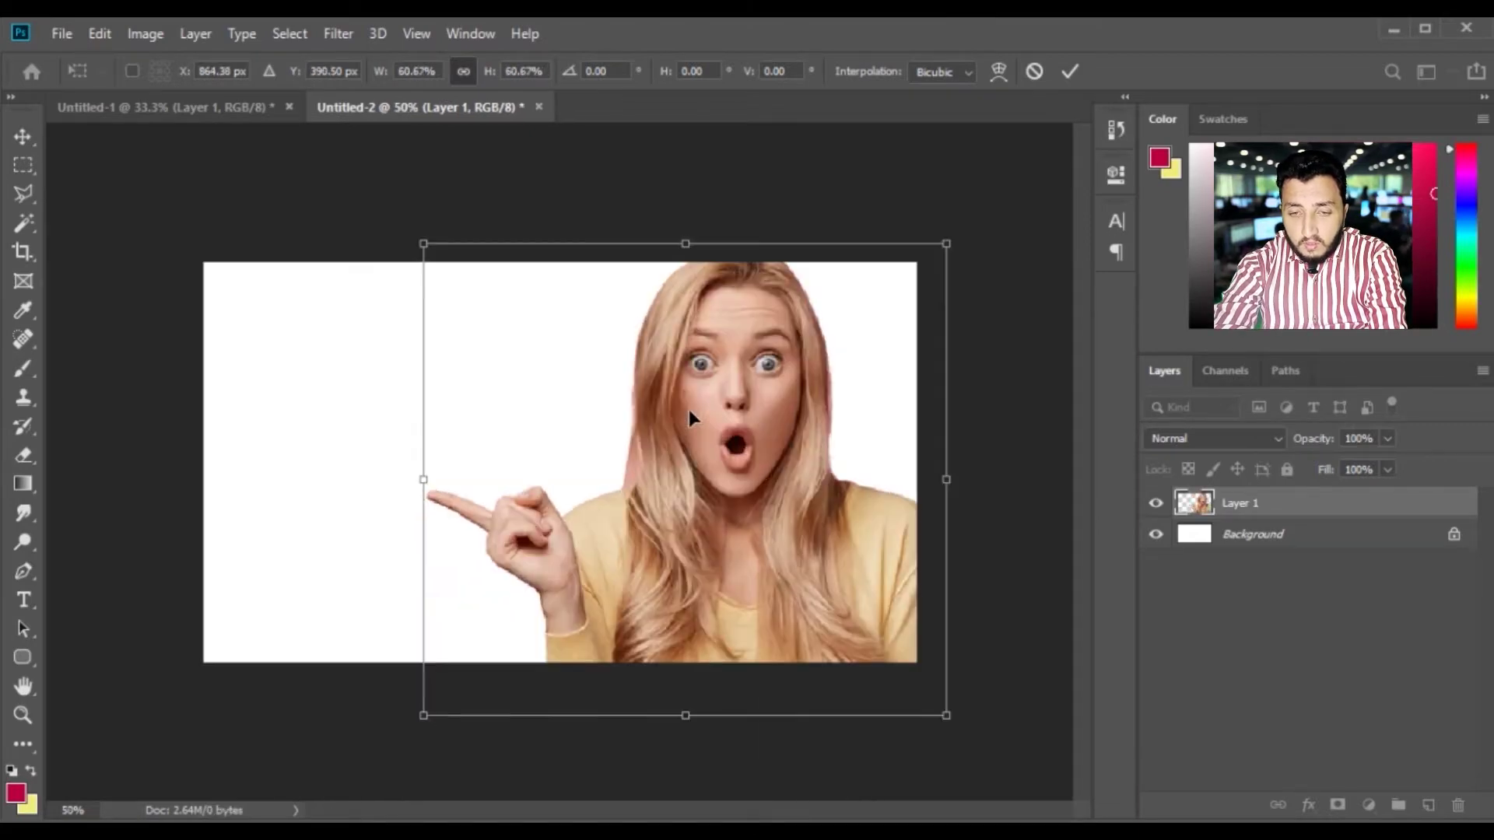
# - Reduce the woman further to about 48% and place her against the canvas's right edge, fully inside its height
pyautogui.moveTo(426, 717); pyautogui.dragTo(510, 633)
pyautogui.moveTo(834, 549); pyautogui.dragTo(851, 574)
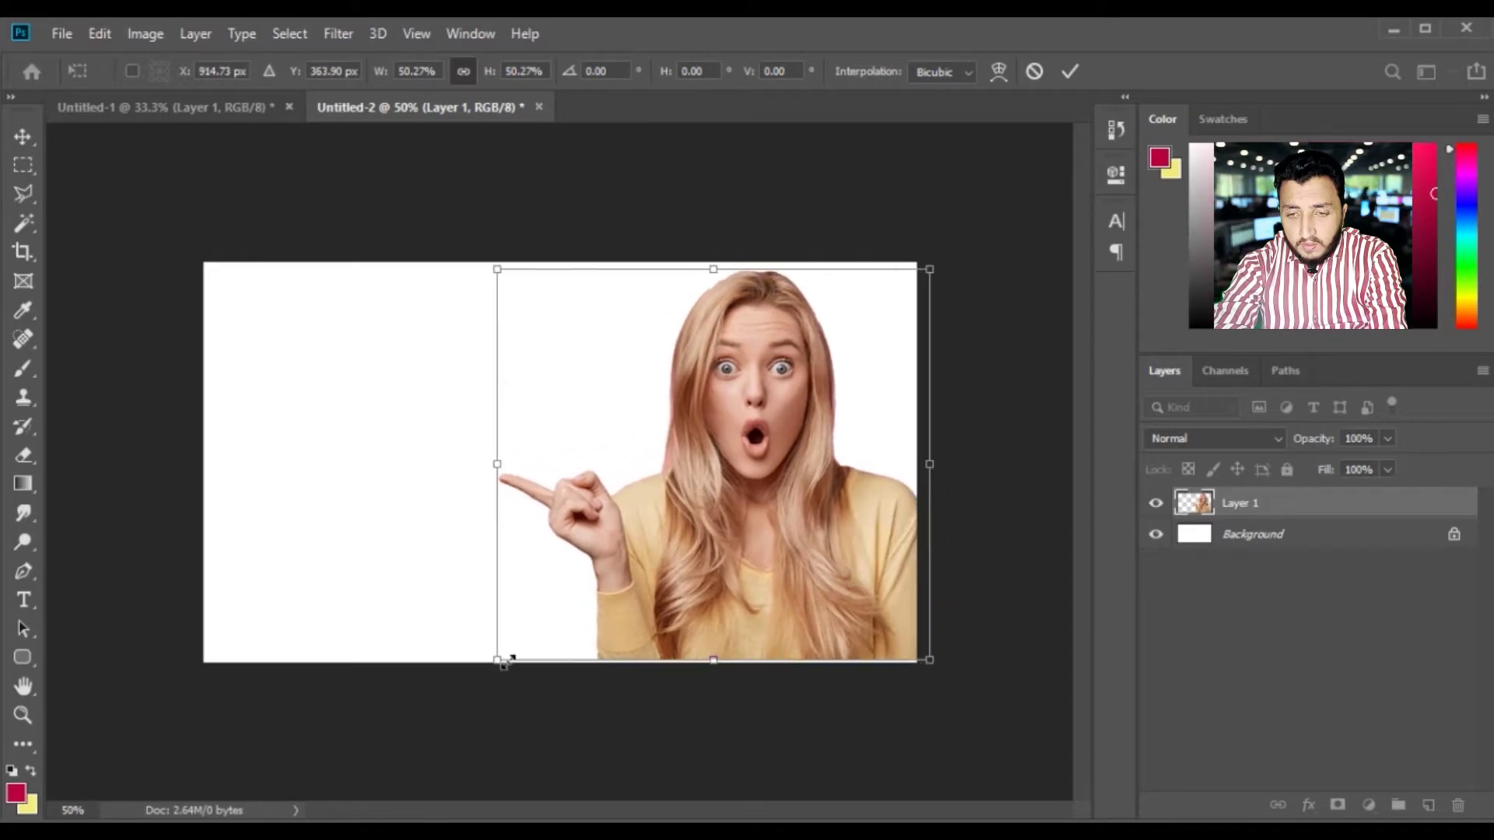
pyautogui.moveTo(505, 660); pyautogui.dragTo(537, 658)
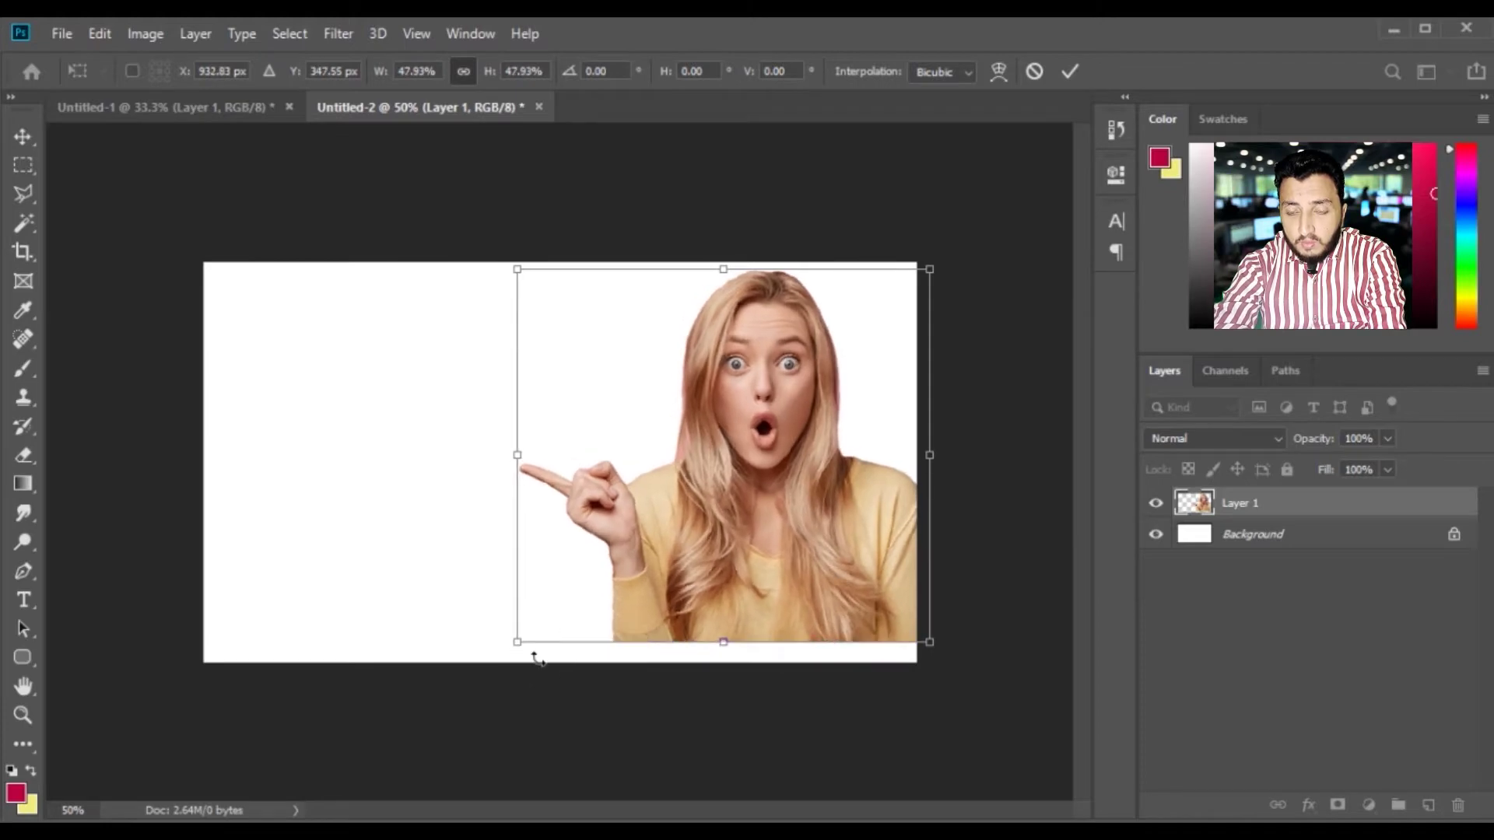
pyautogui.press('Return')
pyautogui.moveTo(760, 516); pyautogui.dragTo(777, 519)
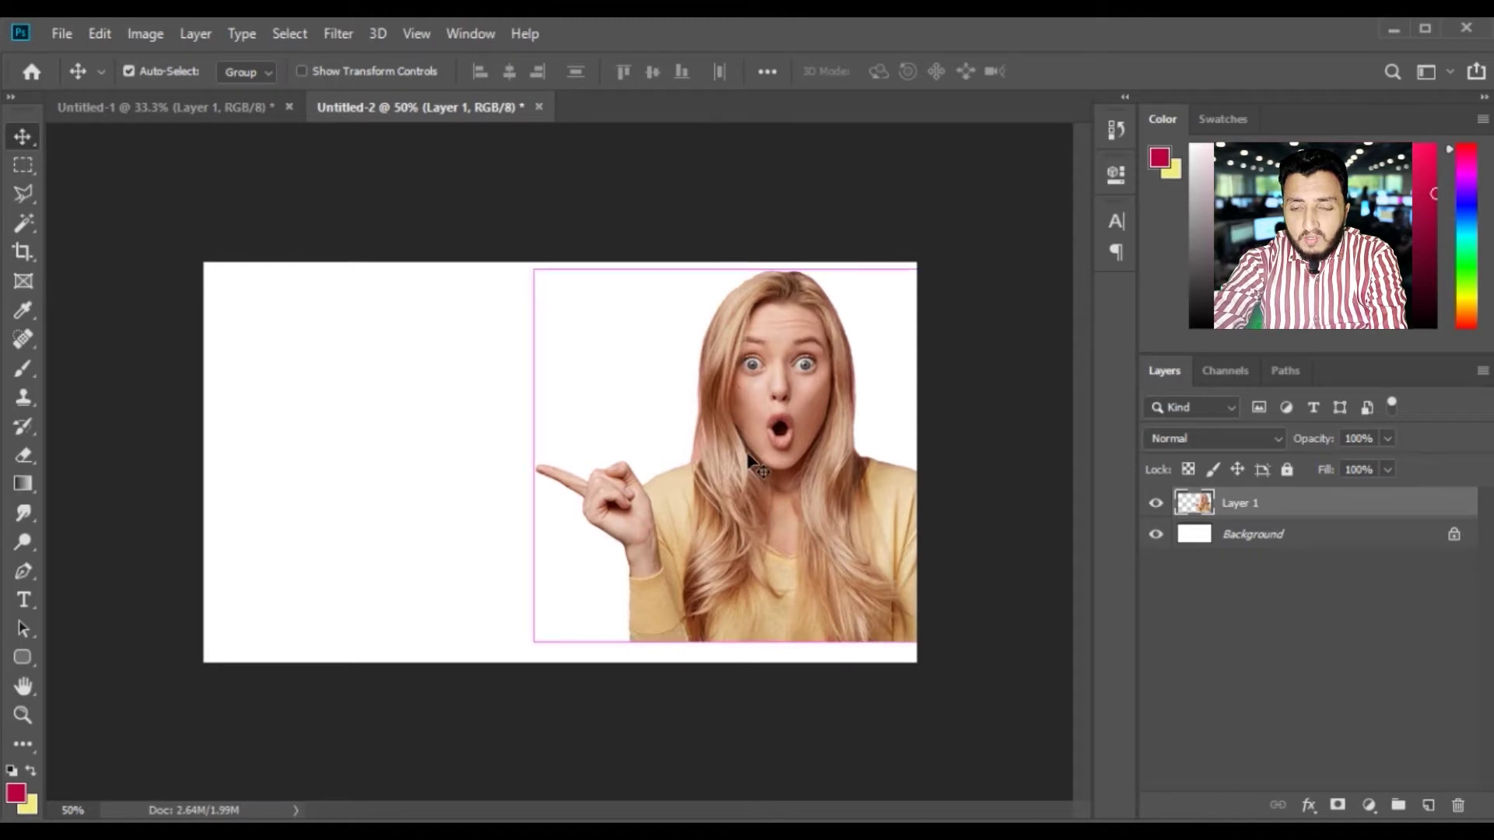
pyautogui.hotkey('ctrl', '+')
pyautogui.hotkey('ctrl', '-')
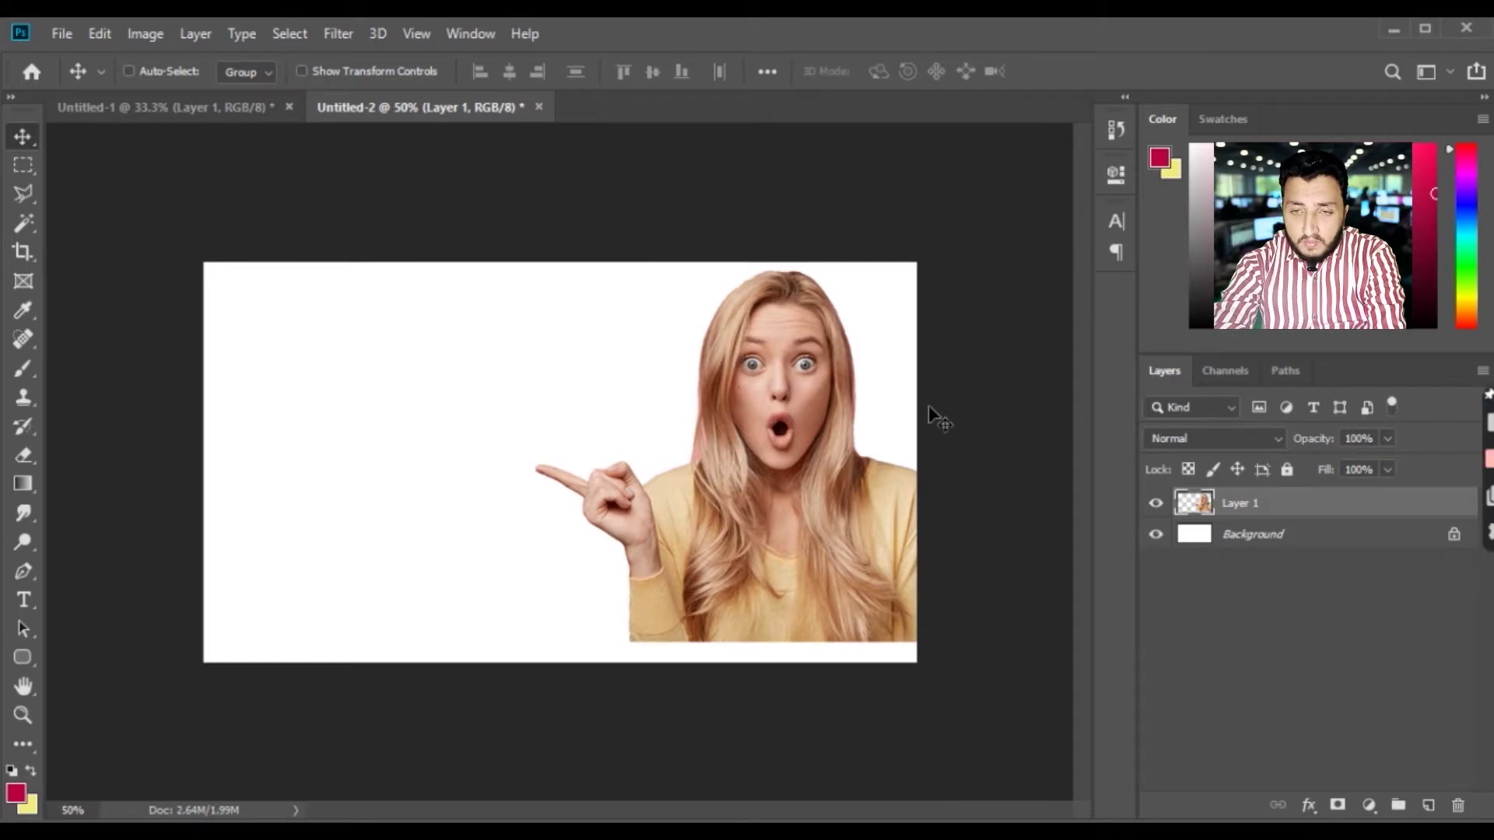
# - On a new layer above the woman, start a crimson Pen shape with an arch about 808 px wide and 136 px high across the lower left
pyautogui.rightClick(748, 465)
pyautogui.click(781, 469)
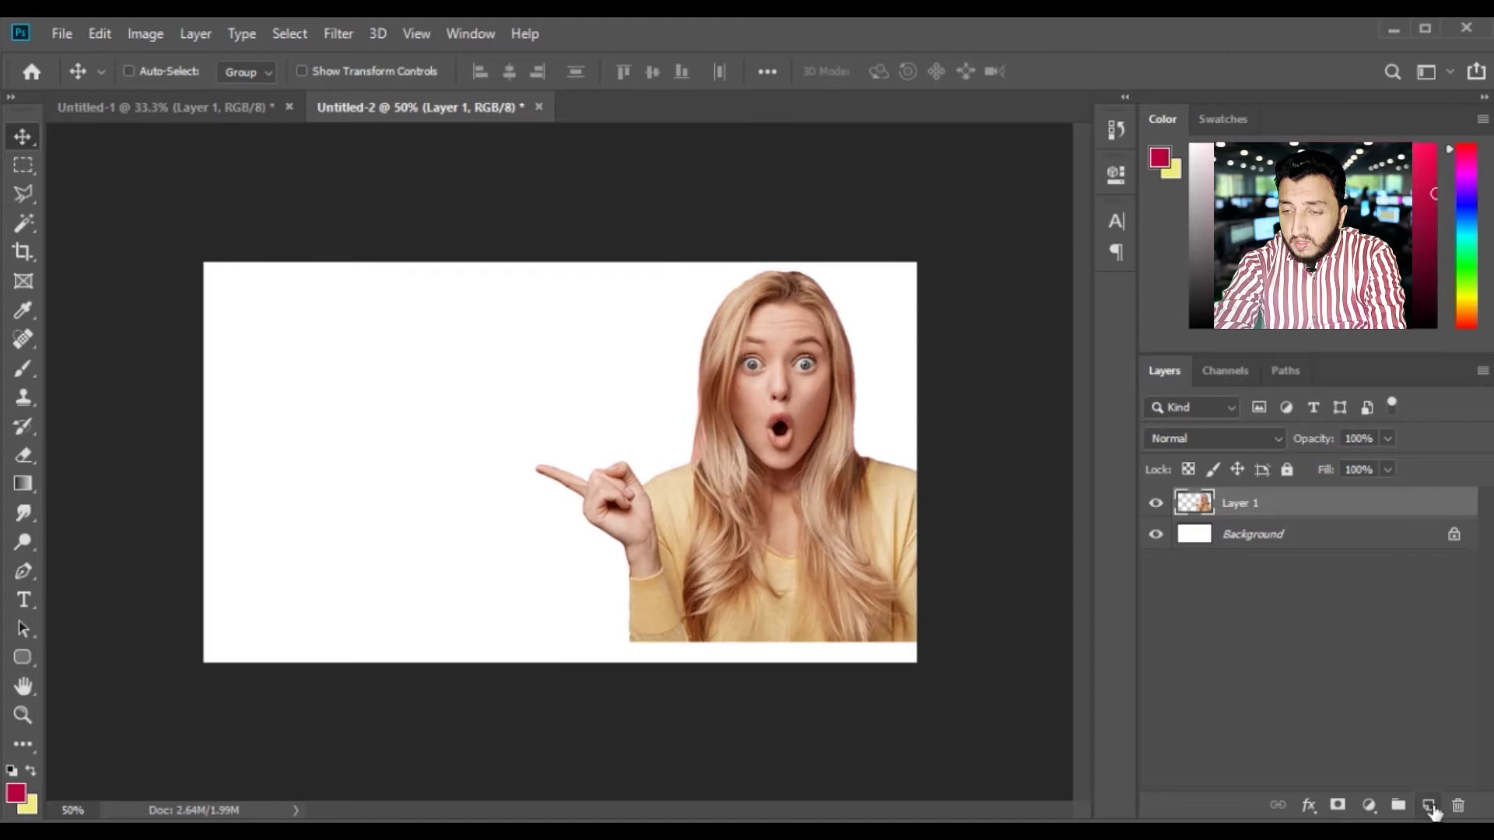
pyautogui.click(1428, 805)
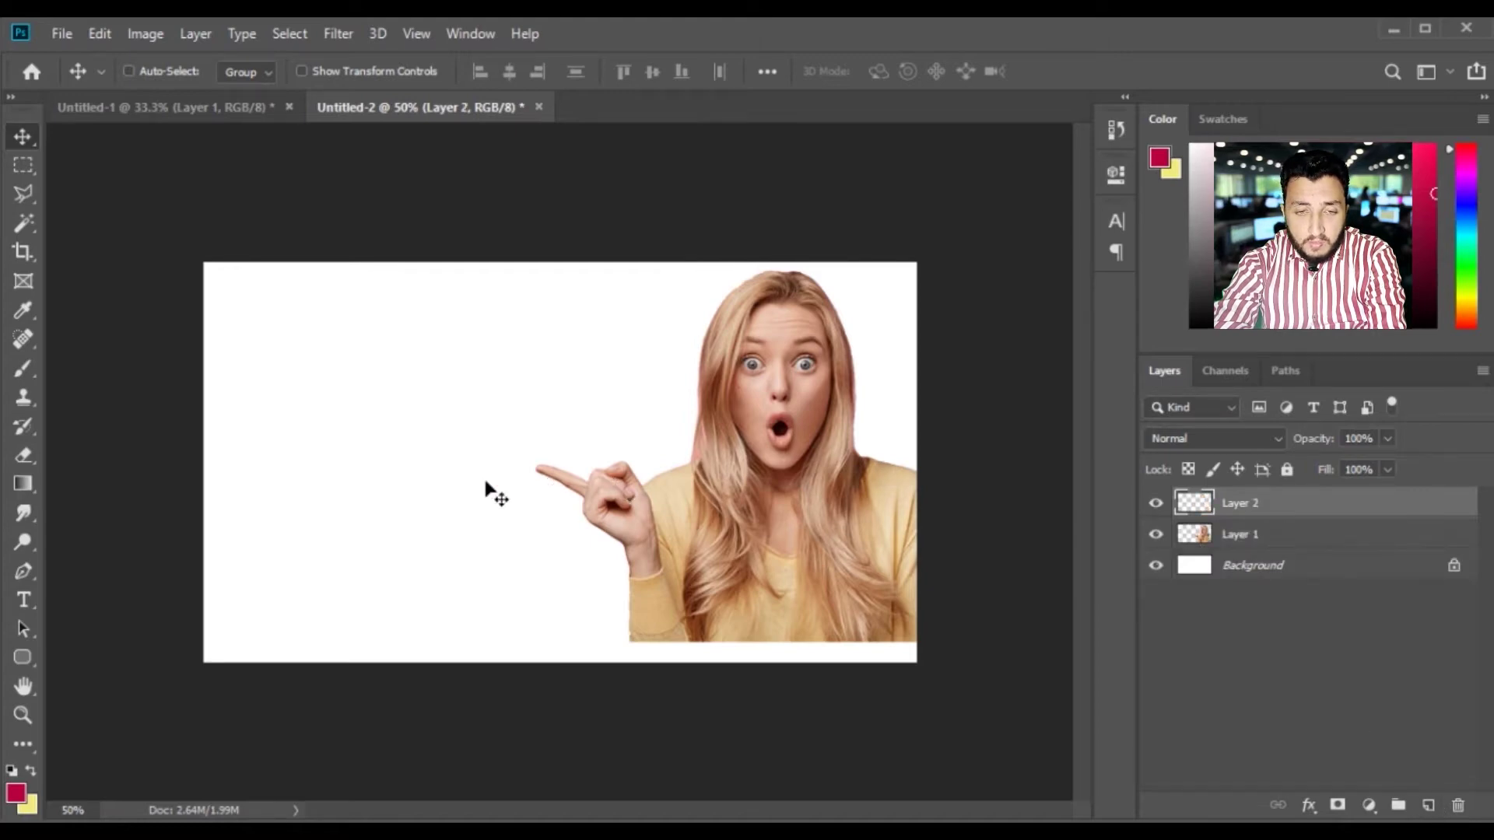
pyautogui.click(24, 573)
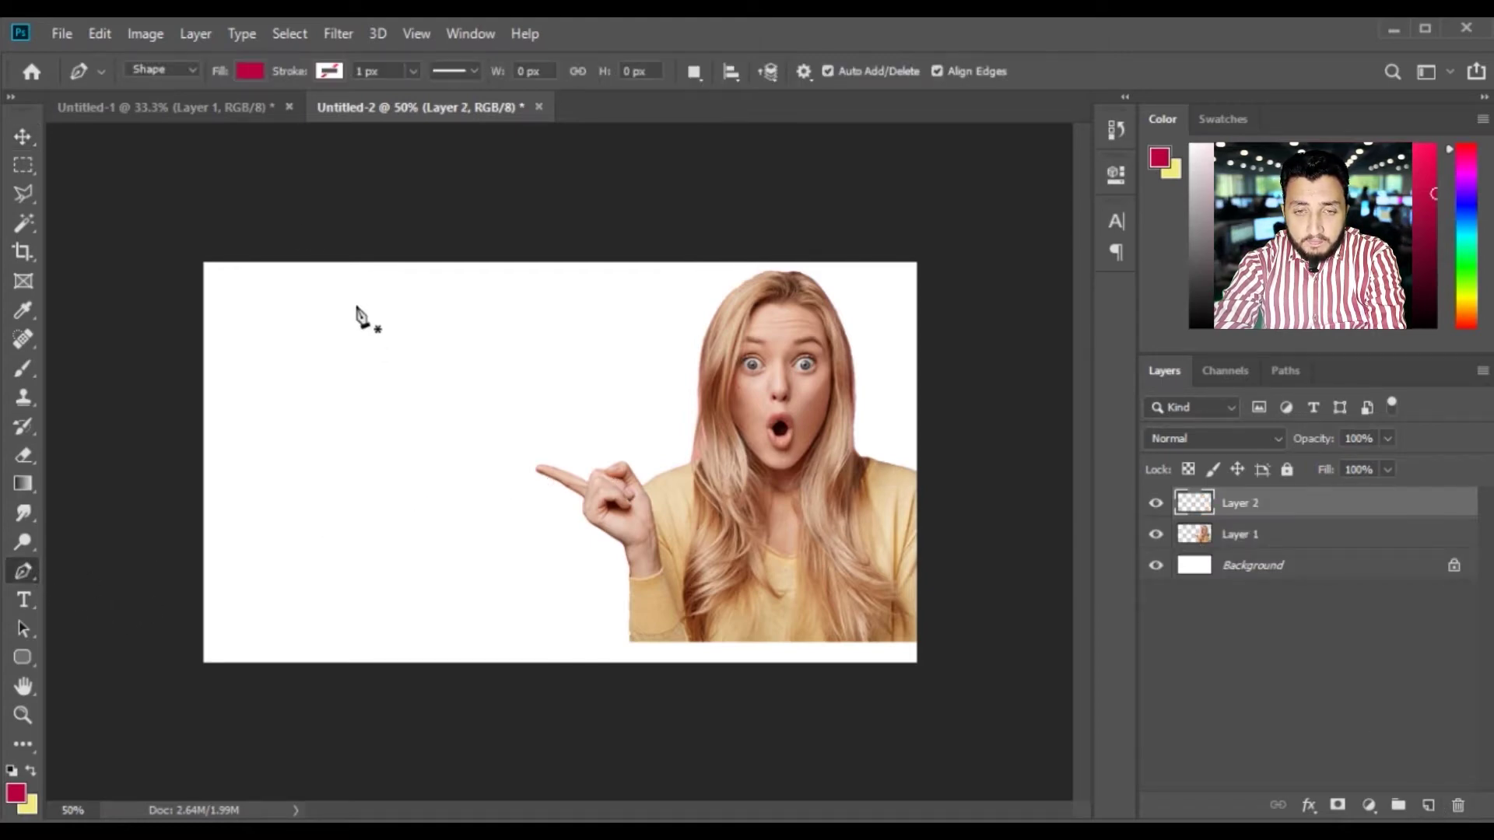
pyautogui.click(160, 596)
pyautogui.moveTo(610, 599); pyautogui.dragTo(900, 768)
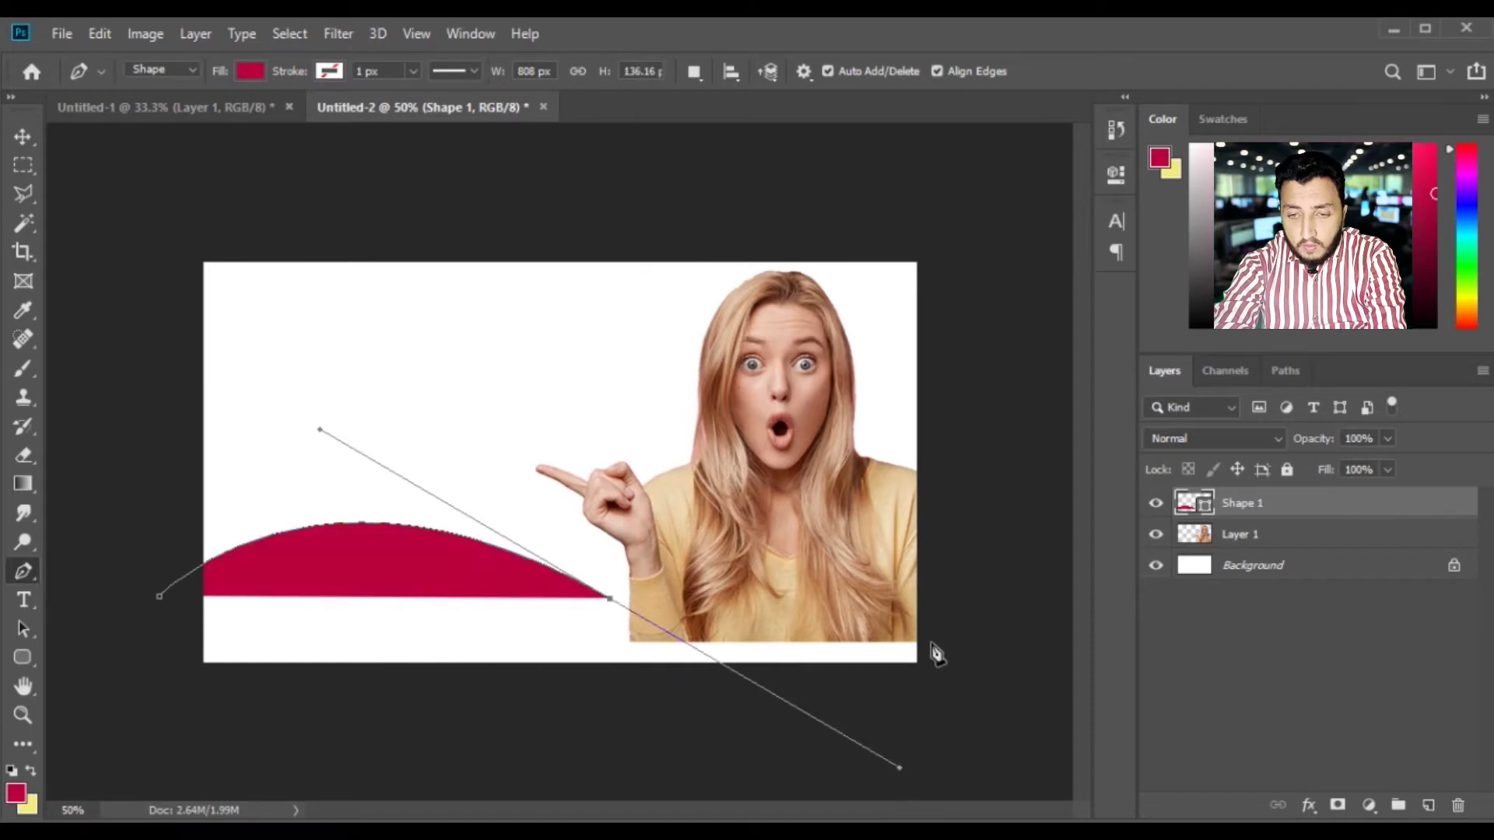
pyautogui.keyDown('alt'); pyautogui.click(611, 600); pyautogui.keyUp('alt')
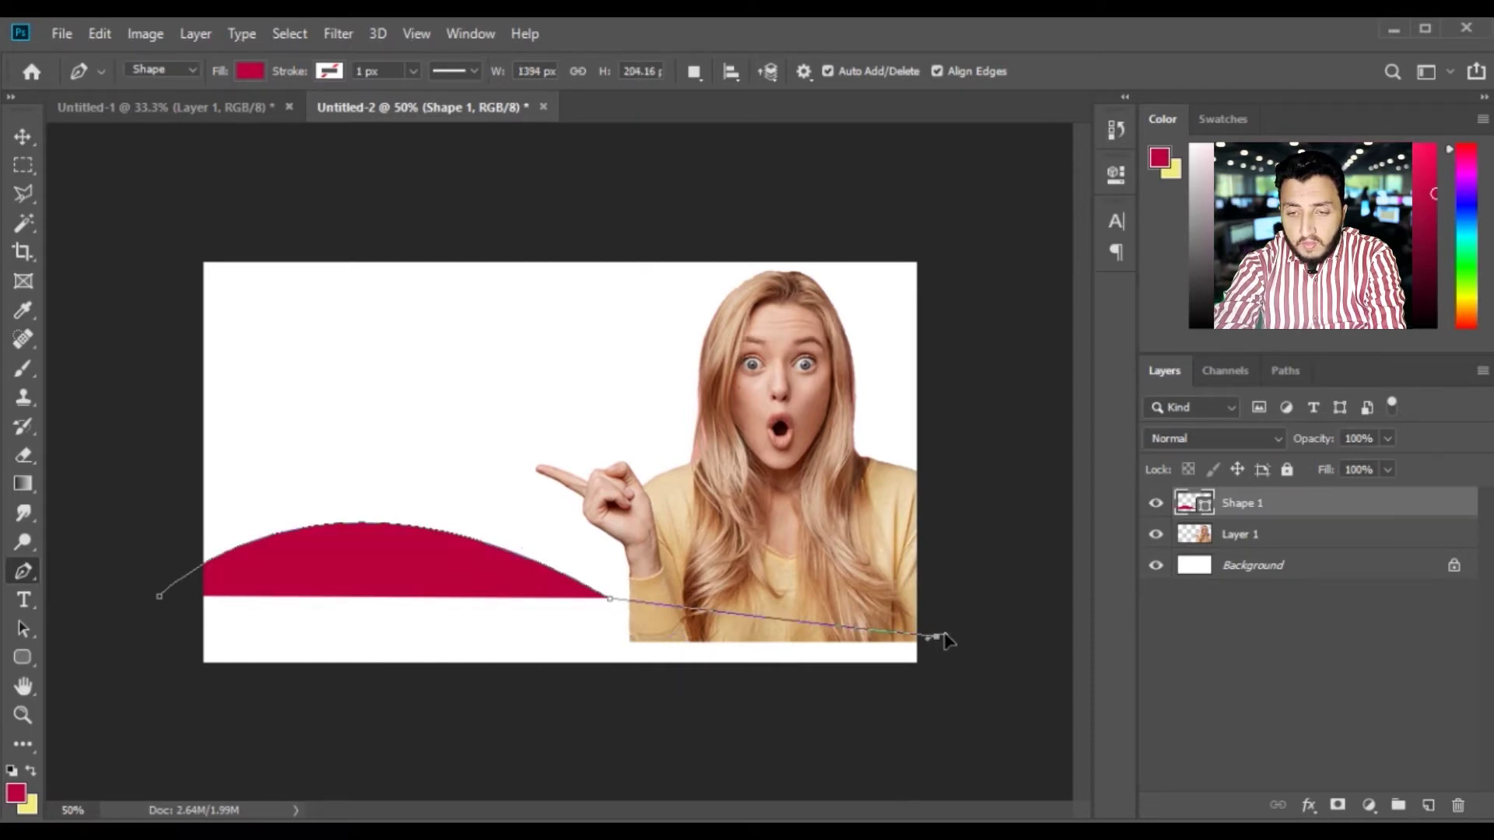
# - Complete the crimson shape in front of the woman, running its outline past the canvas's right and bottom edges and closing it at the starting point
pyautogui.moveTo(924, 722); pyautogui.dragTo(805, 720)
pyautogui.moveTo(475, 698); pyautogui.dragTo(393, 685)
pyautogui.click(163, 653)
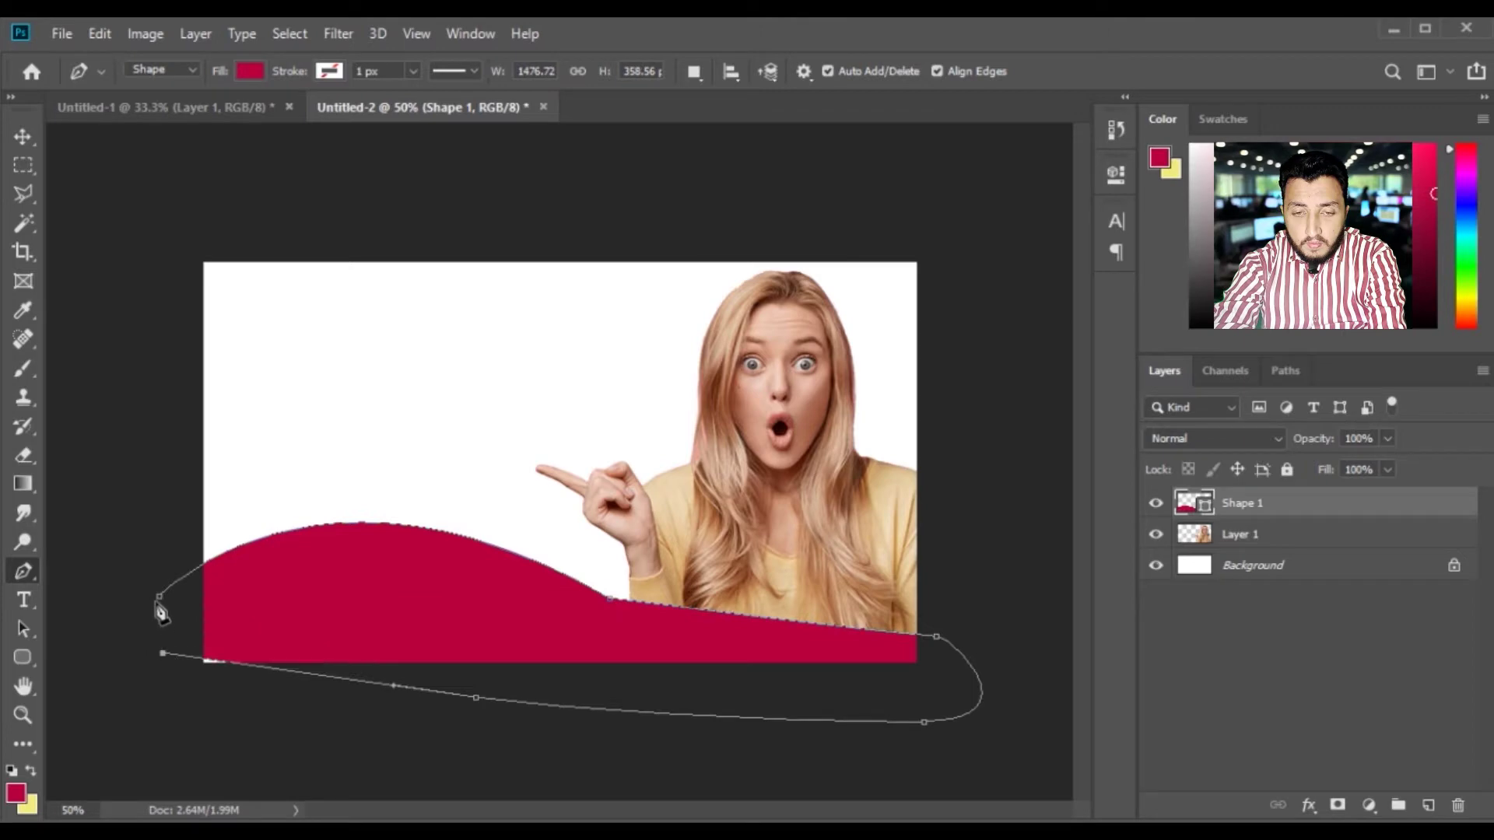
pyautogui.click(158, 600)
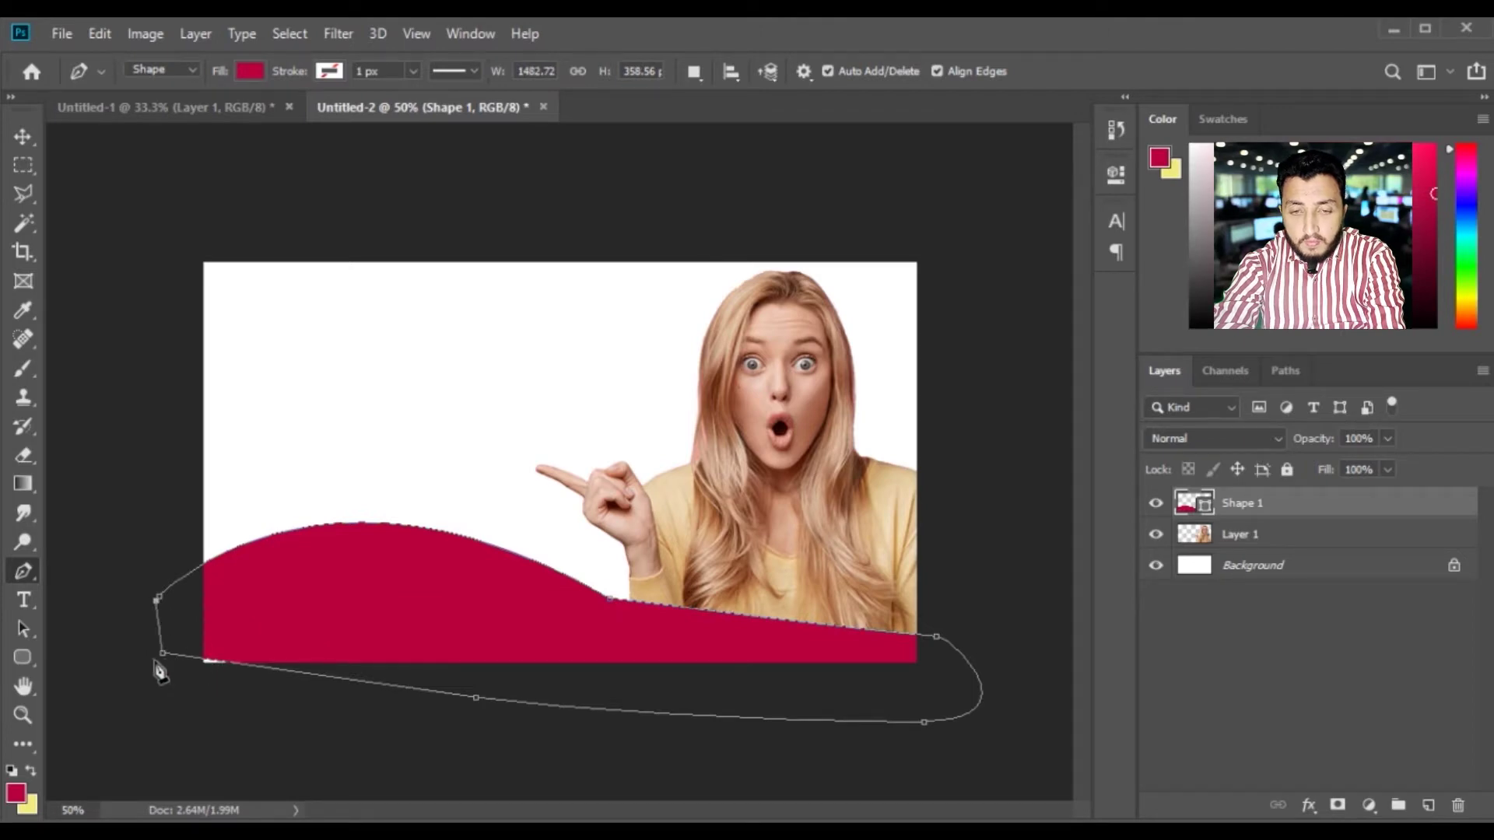
pyautogui.moveTo(163, 652); pyautogui.dragTo(188, 669)
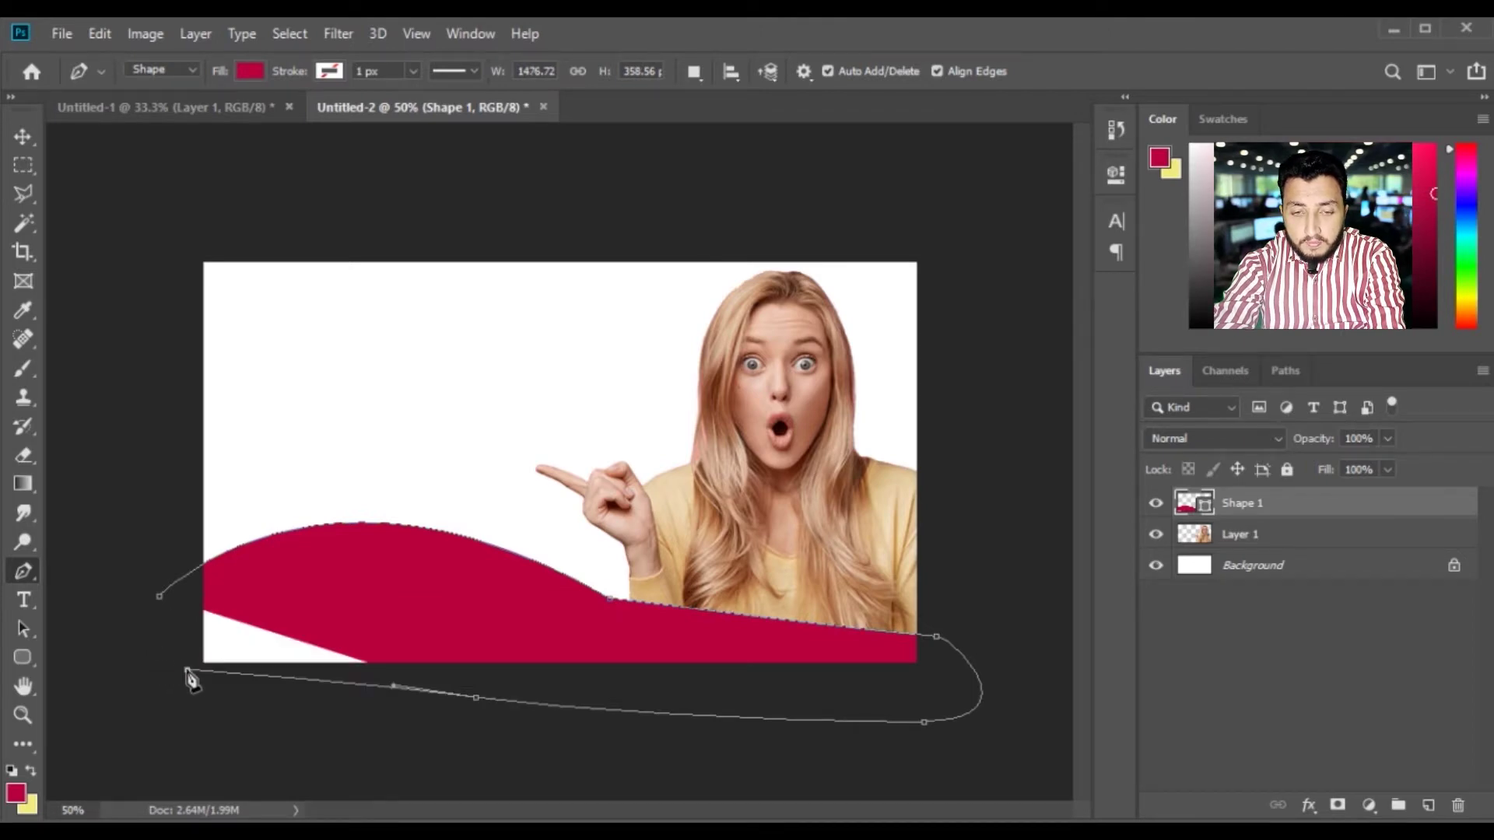
pyautogui.click(158, 598)
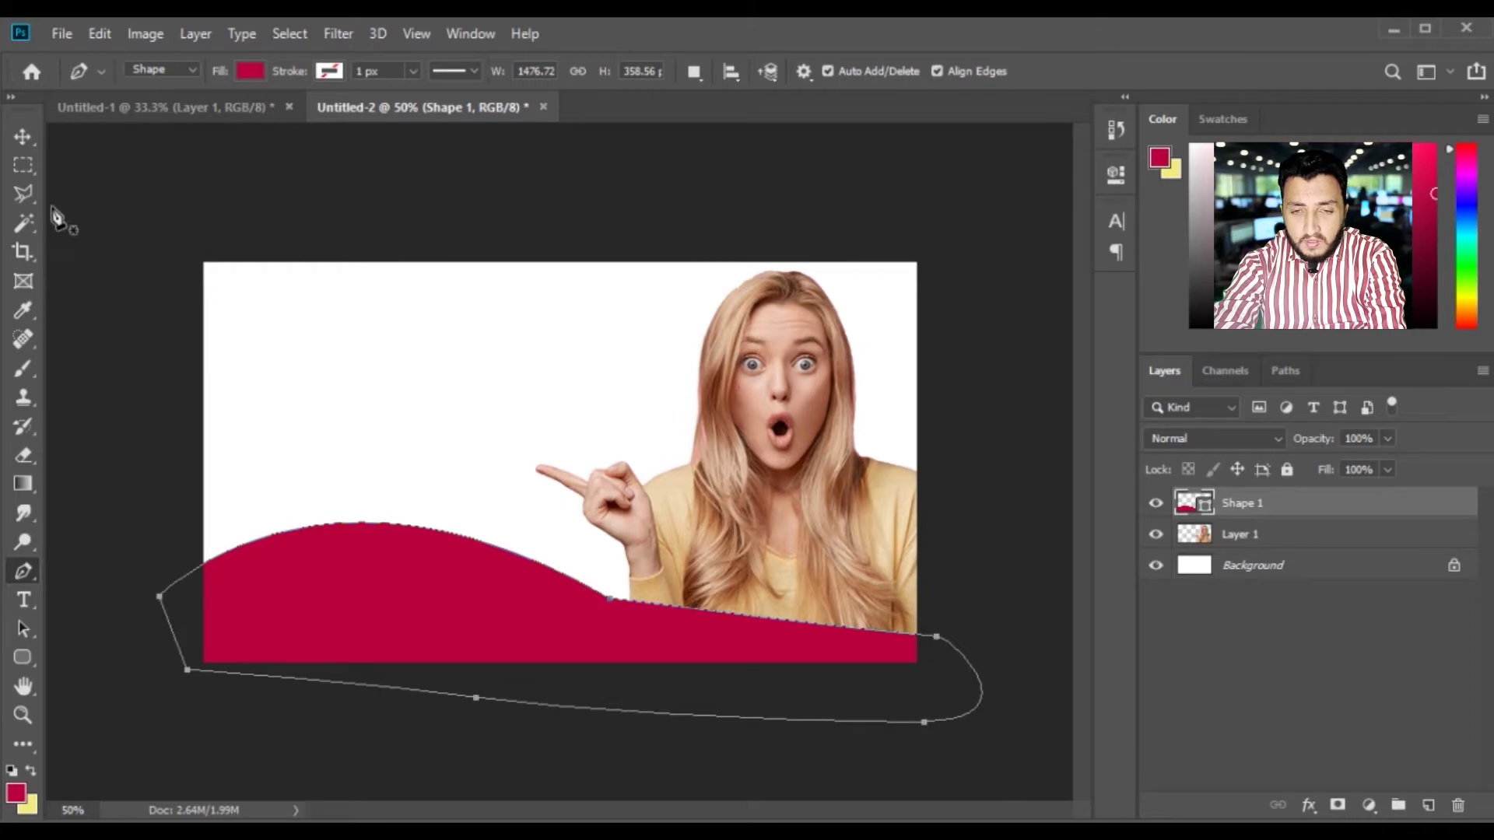
pyautogui.click(23, 136)
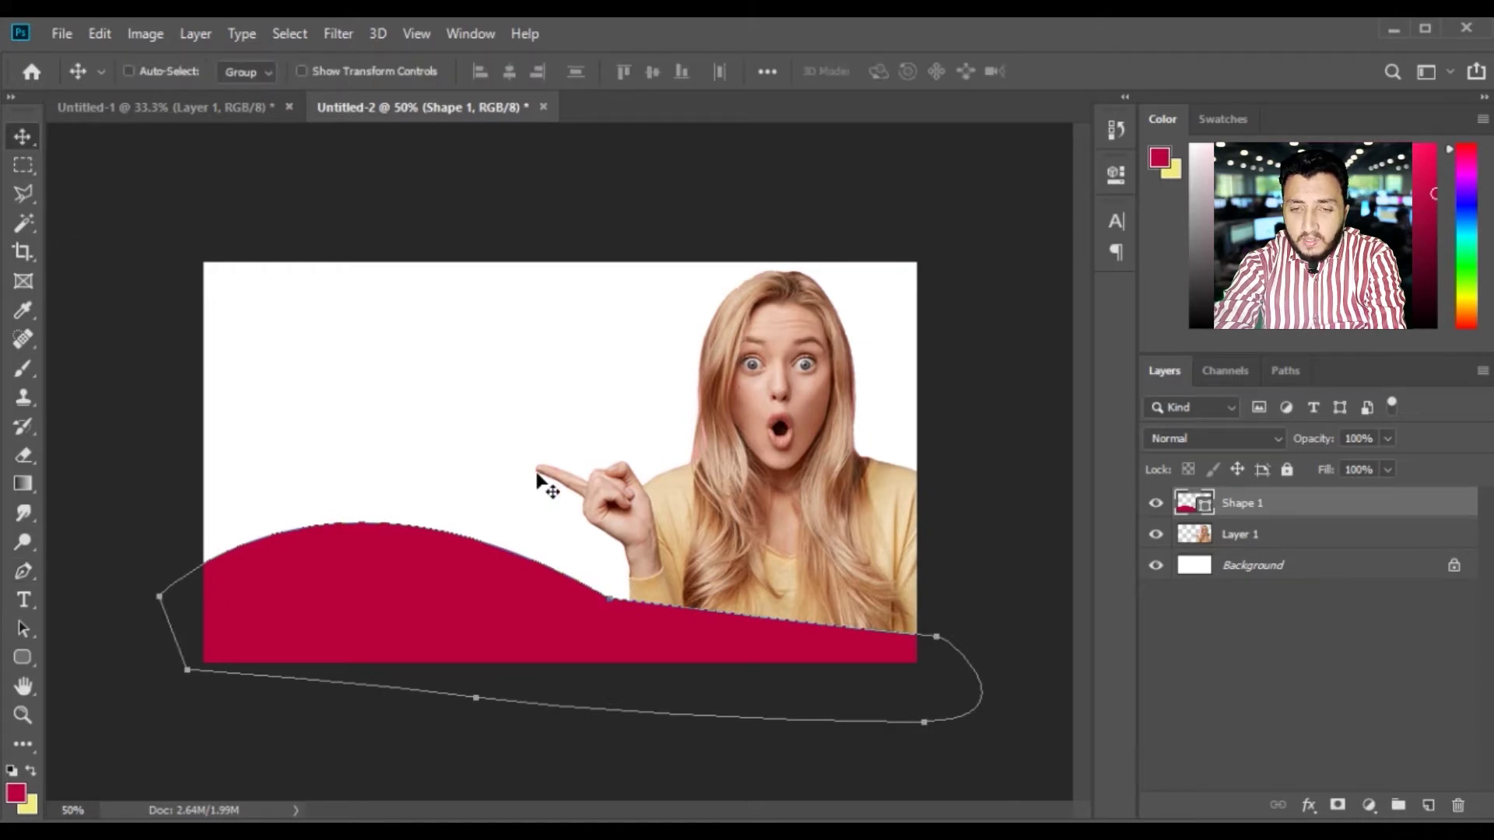
pyautogui.press('Return')
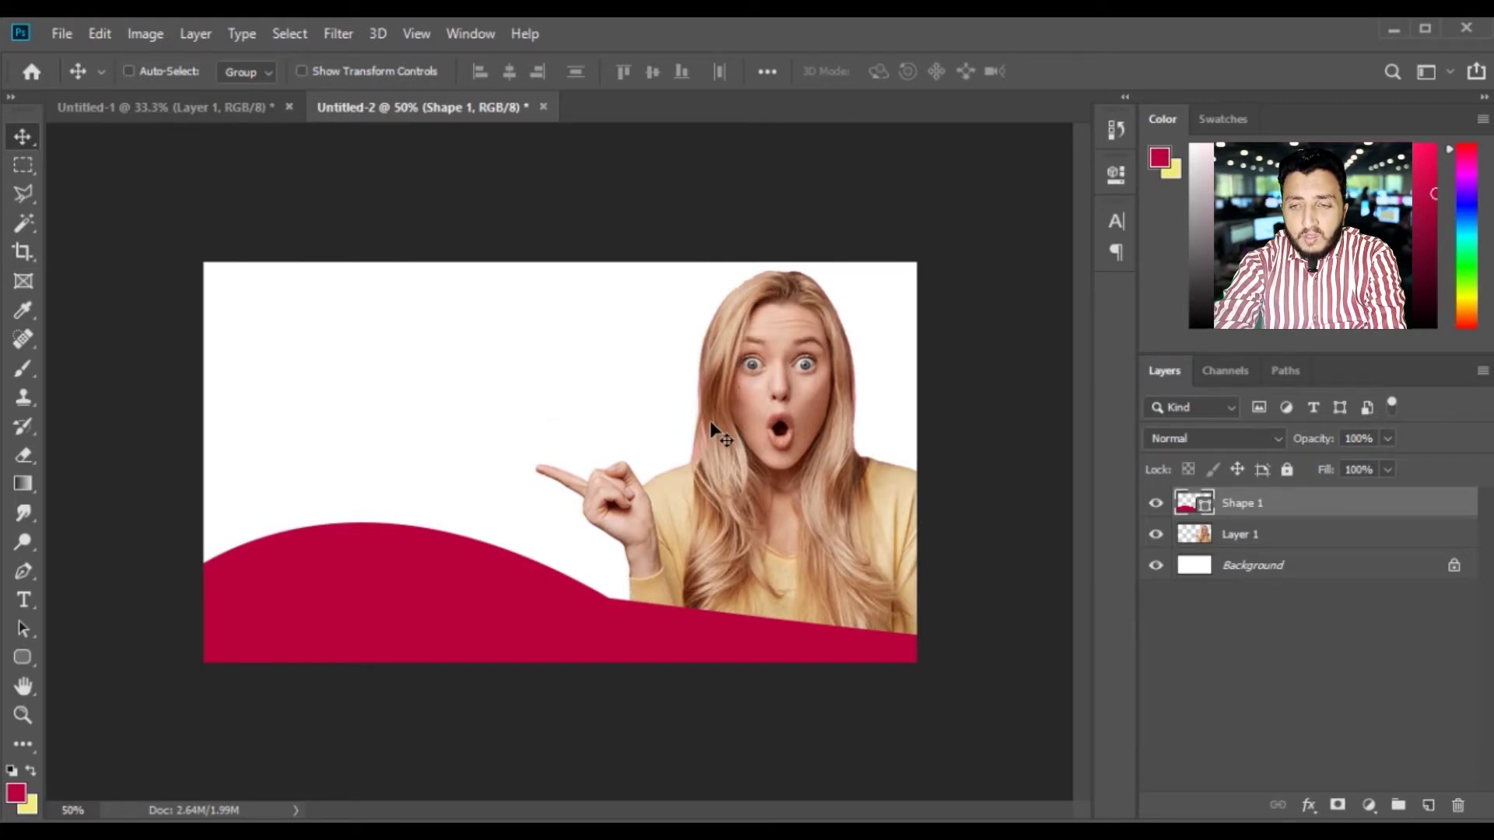
# - Scale the woman layer down slightly from its lower-left corner
pyautogui.rightClick(778, 439)
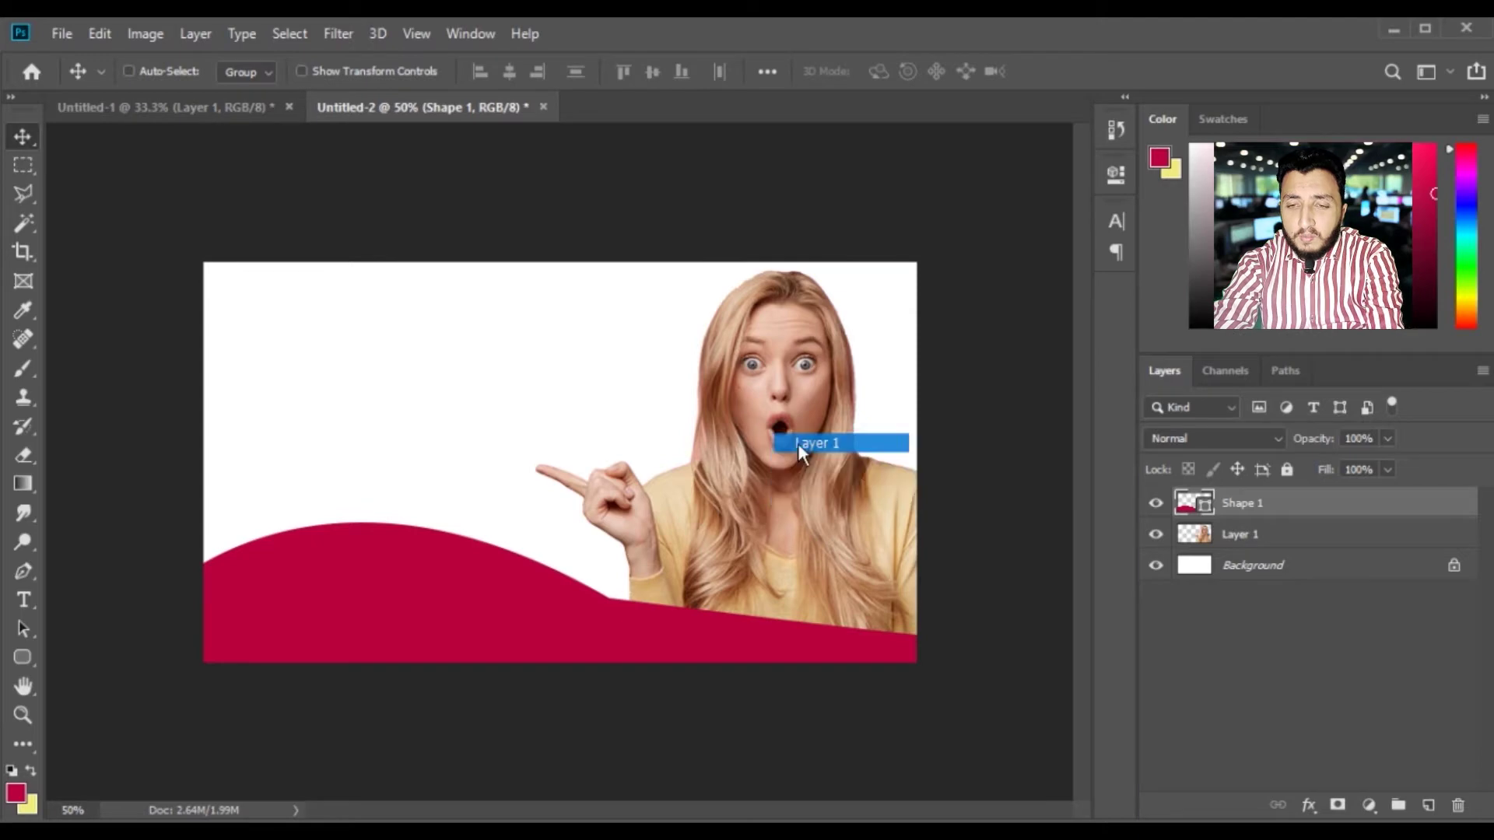
pyautogui.click(796, 442)
pyautogui.hotkey('ctrl', 't')
pyautogui.moveTo(535, 642); pyautogui.dragTo(544, 638)
pyautogui.press('Return')
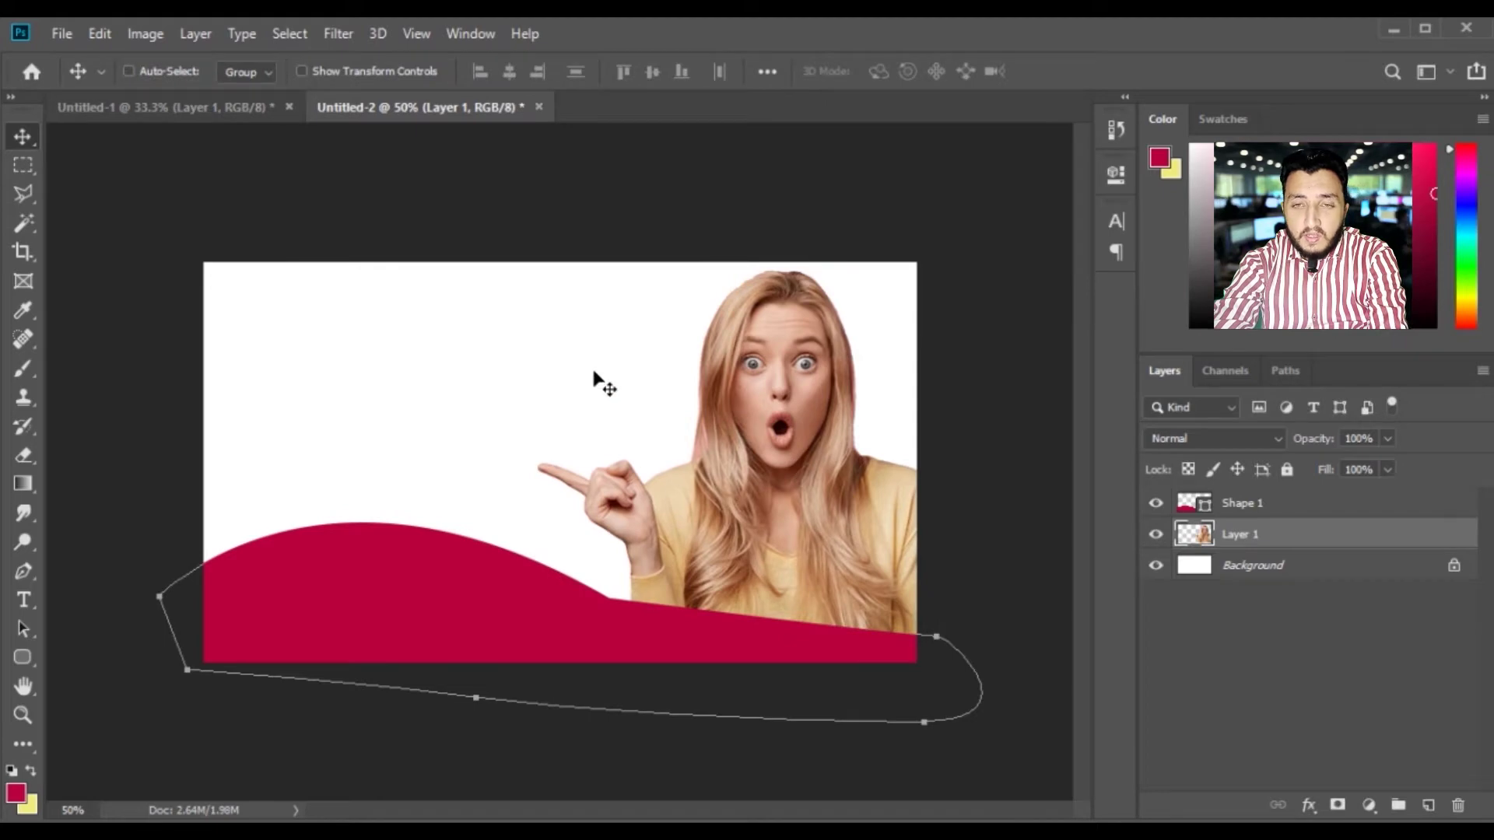
# - Add a new layer directly above the Background and fill it with the yellow background color
pyautogui.rightClick(487, 336)
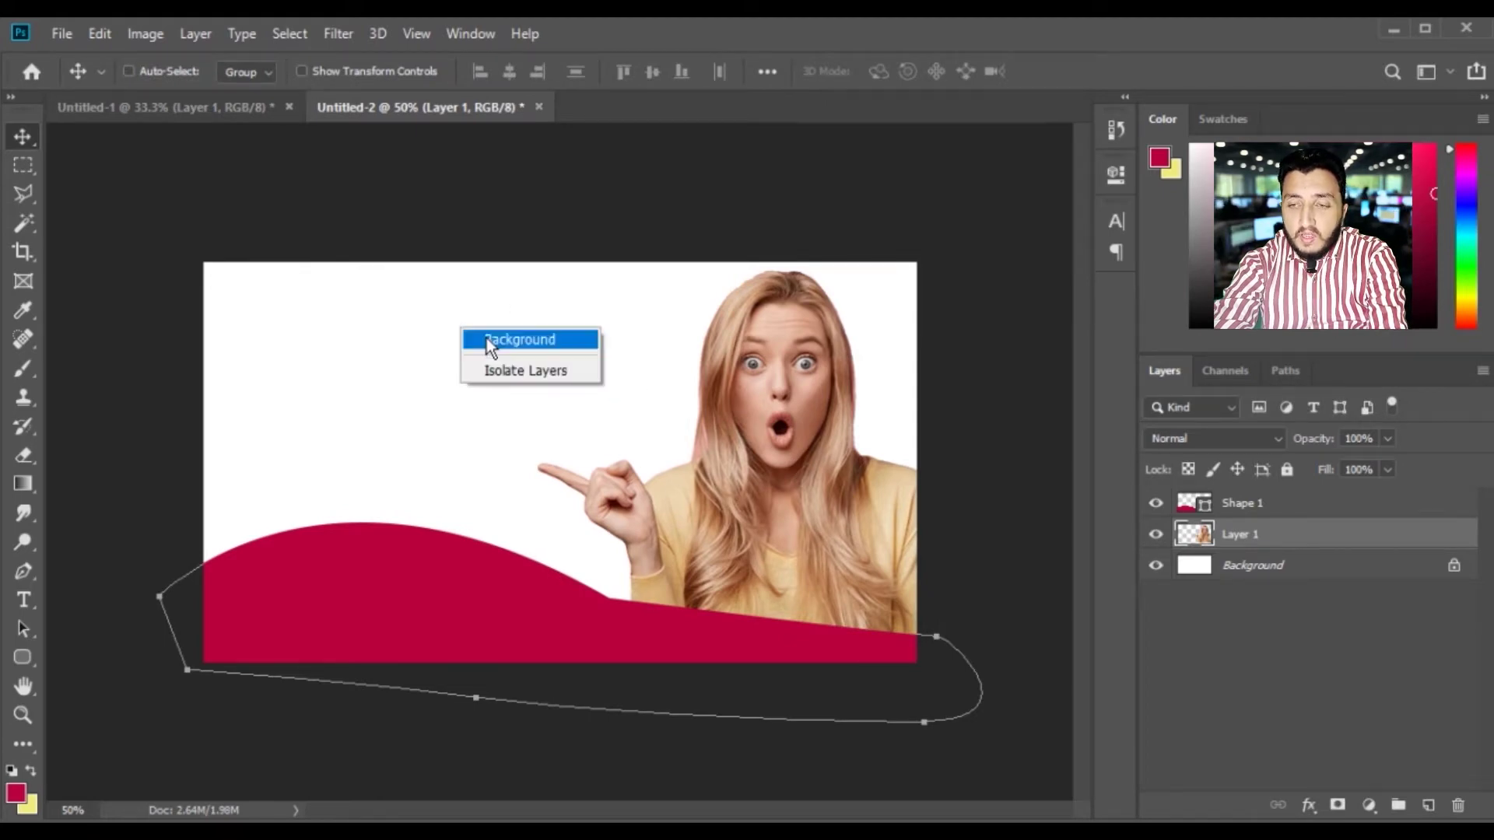
pyautogui.click(491, 338)
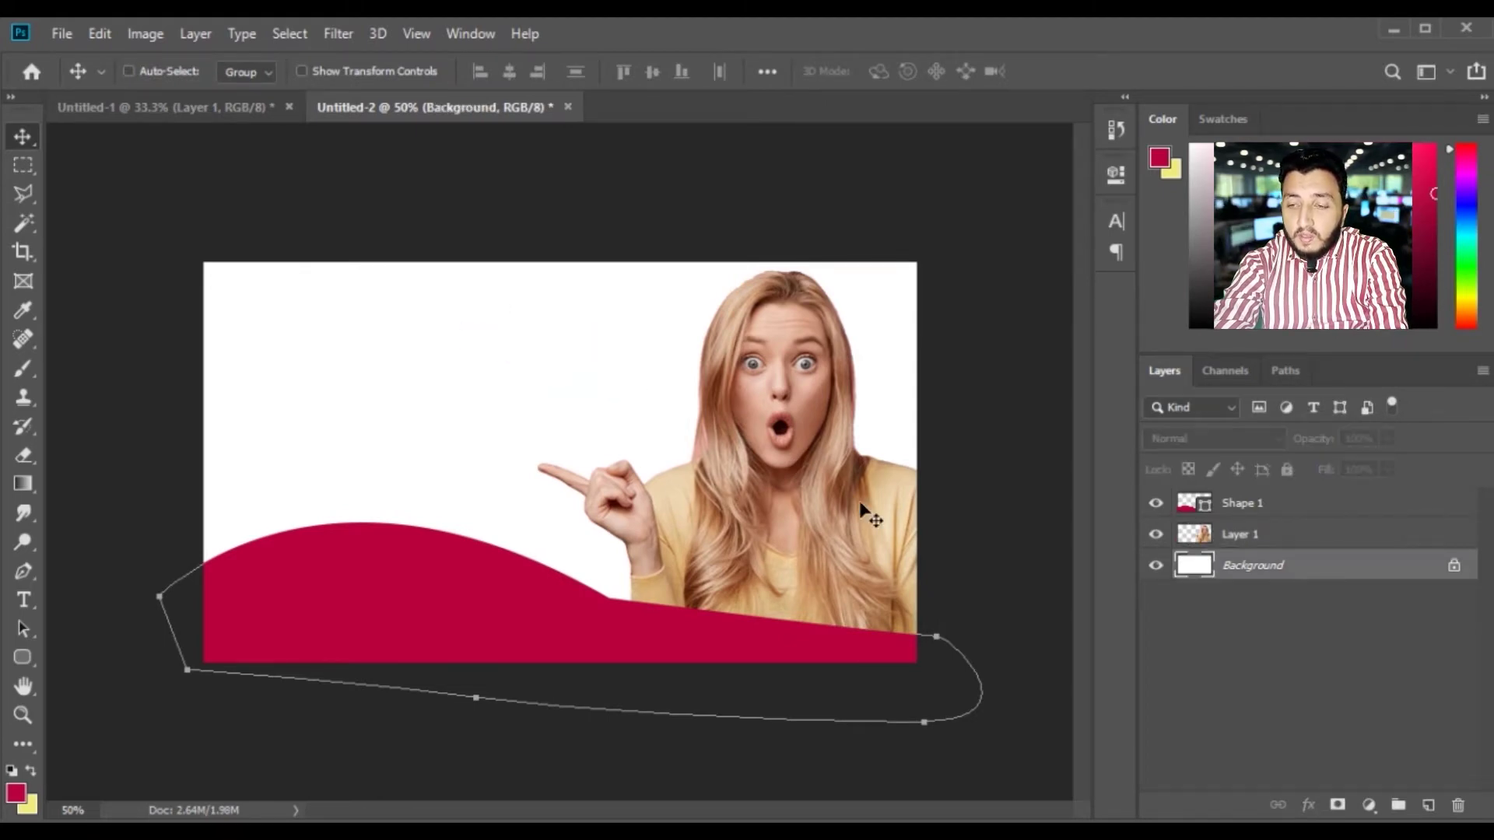
pyautogui.click(1427, 805)
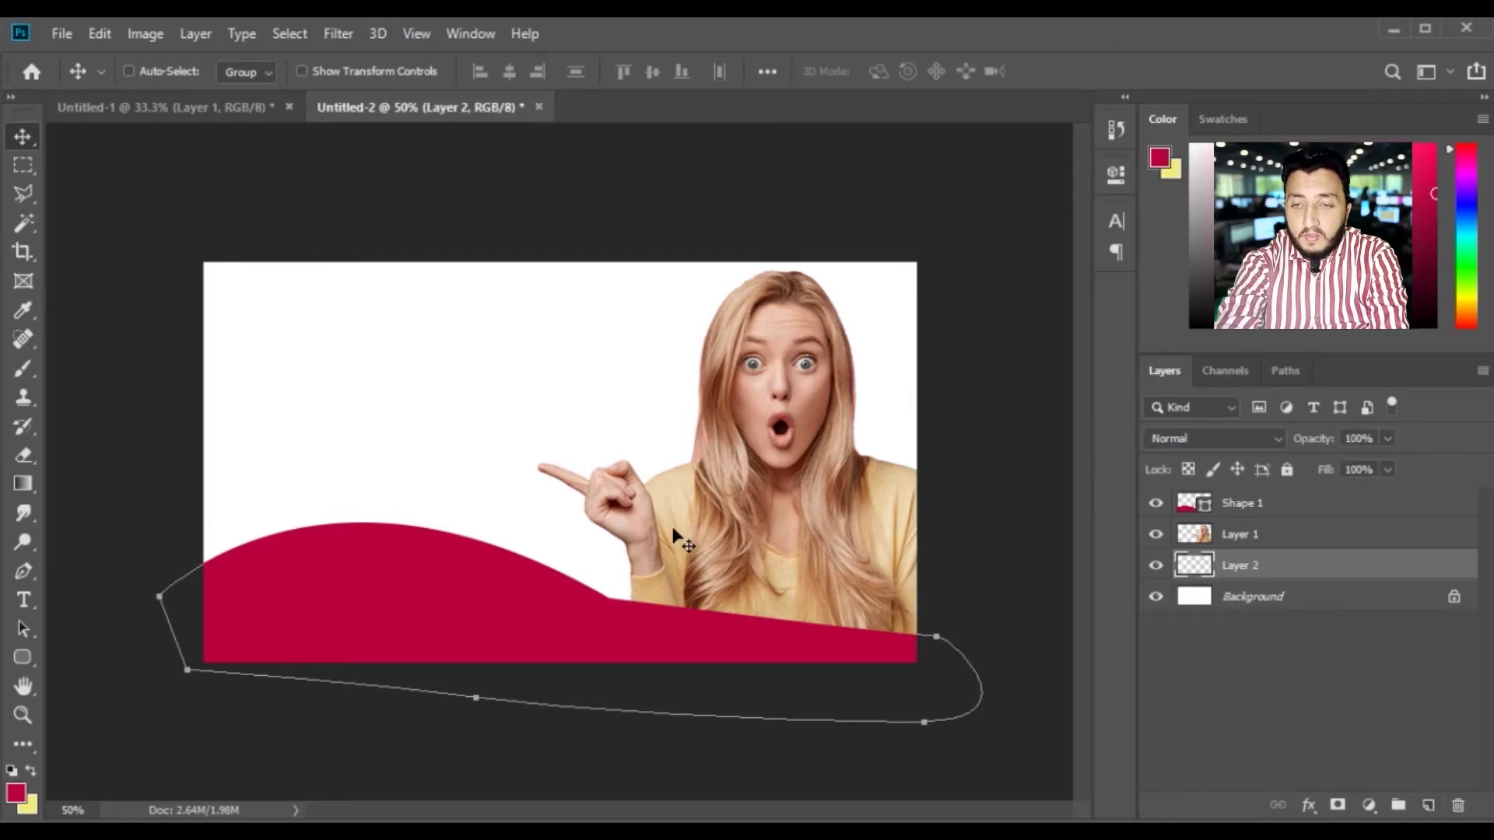
pyautogui.hotkey('alt', 'BackSpace')
pyautogui.hotkey('ctrl', 'z')
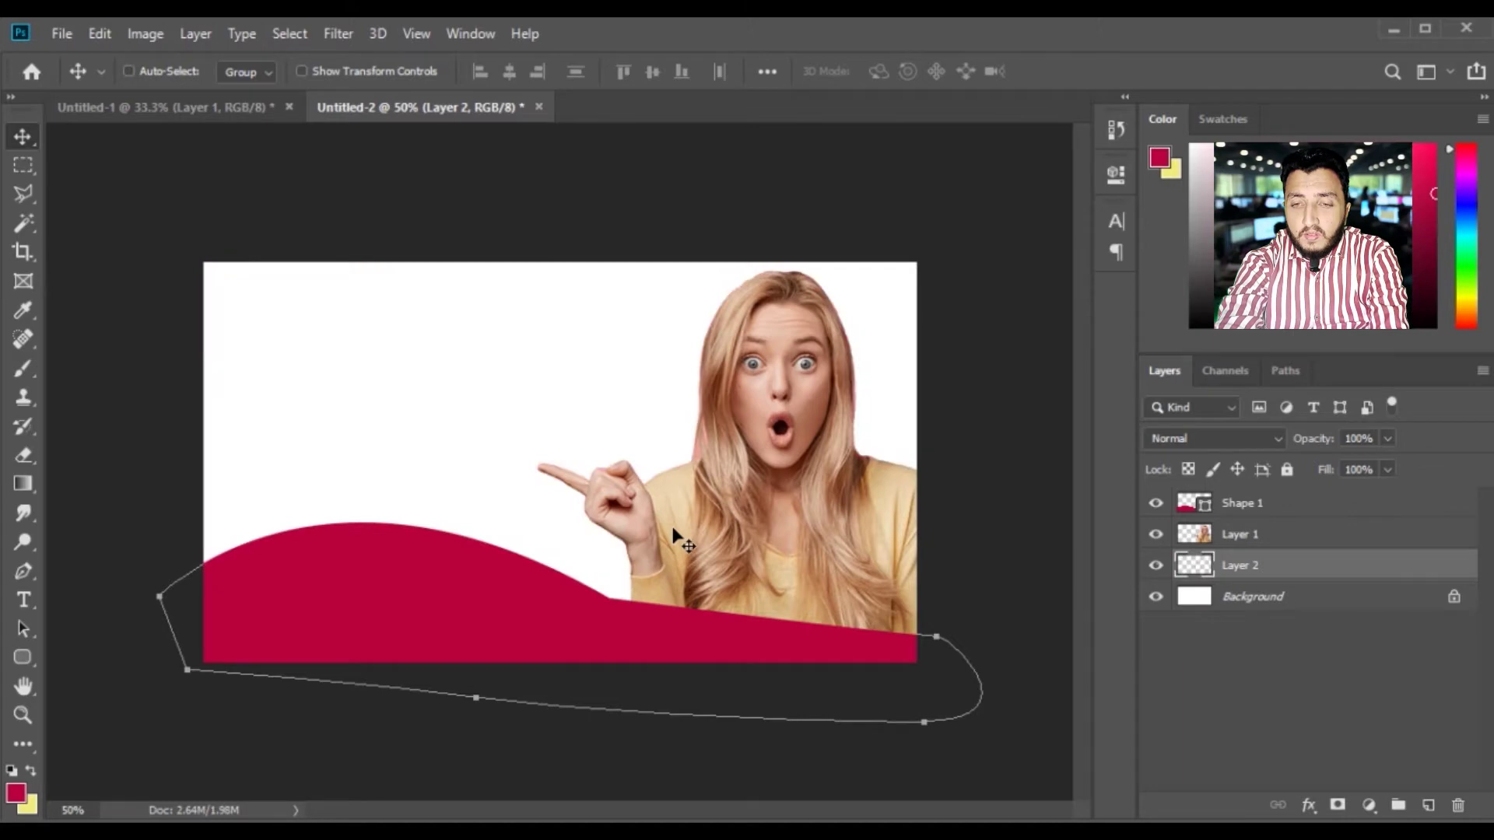
pyautogui.hotkey('ctrl', 'BackSpace')
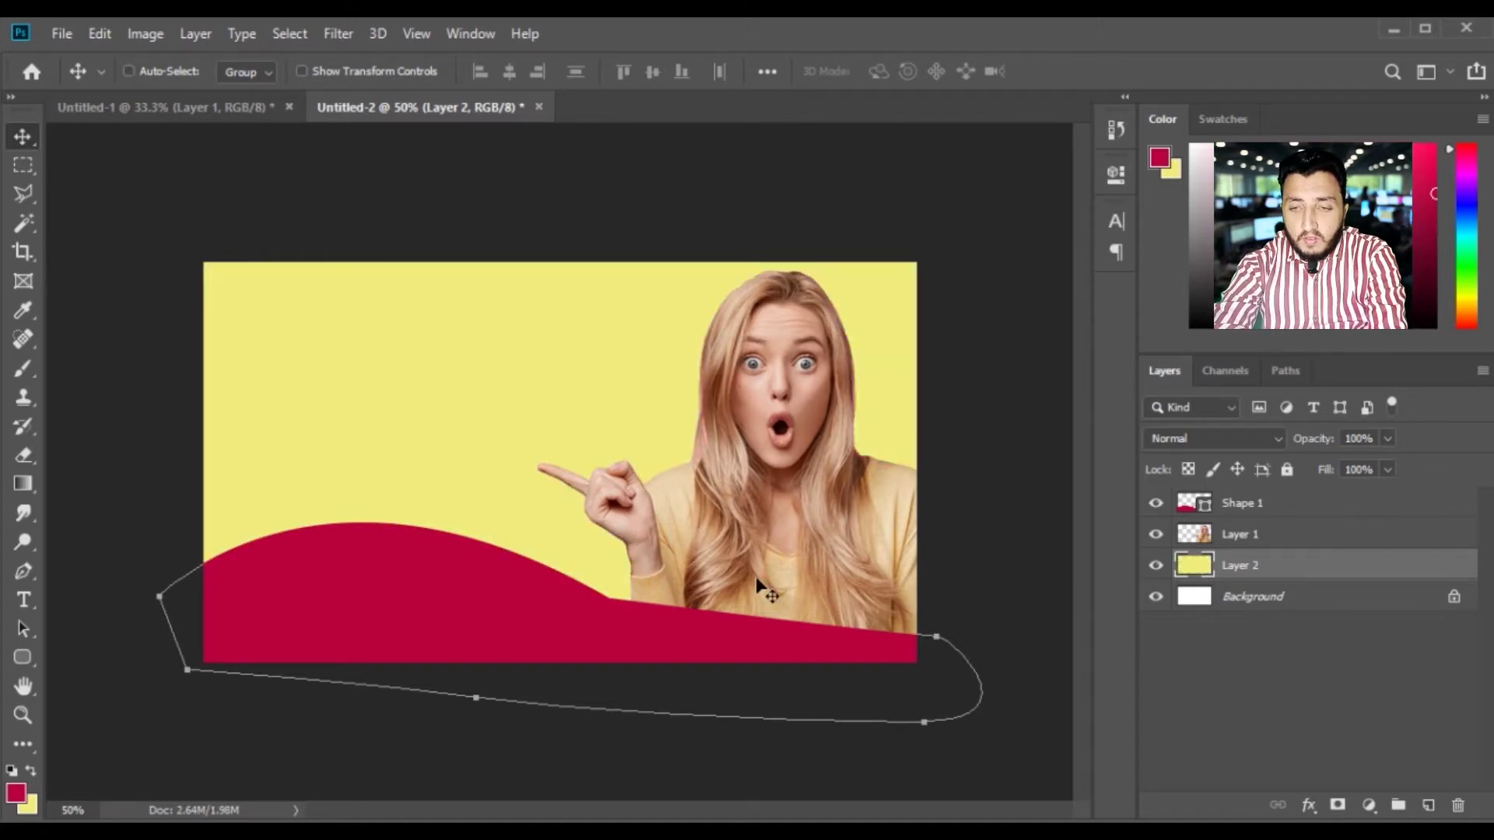
pyautogui.keyDown('ctrl'); pyautogui.click(817, 511); pyautogui.keyUp('ctrl')
pyautogui.hotkey('ctrl', '+')
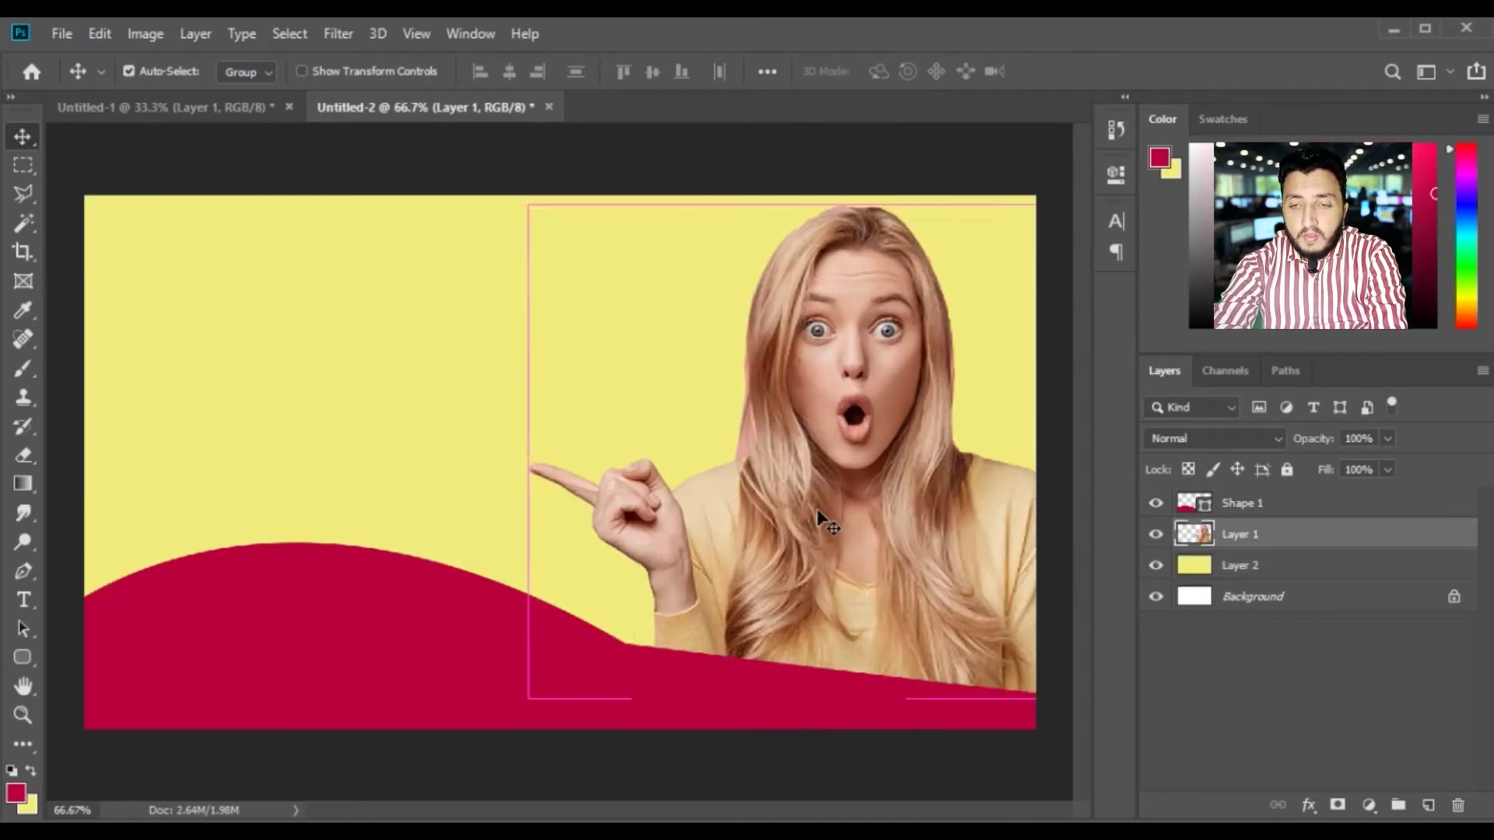
pyautogui.hotkey('ctrl', '-')
# - Select the yellow fill layer and add the title text "YOUTUBE" directly above it in the canvas's upper left
pyautogui.rightClick(509, 377)
pyautogui.click(591, 408)
pyautogui.rightClick(509, 375)
pyautogui.click(537, 390)
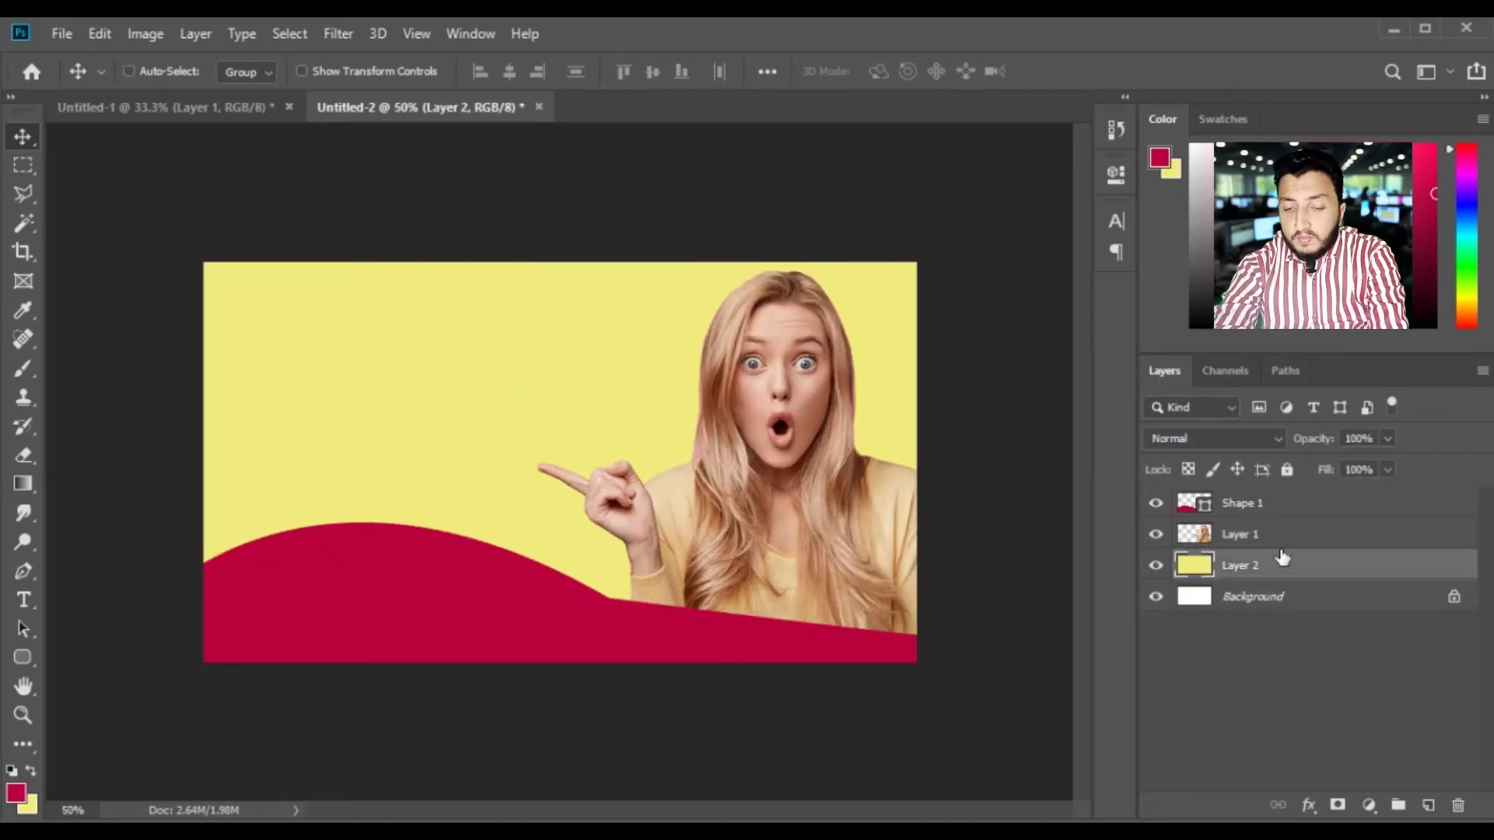
pyautogui.press('t')
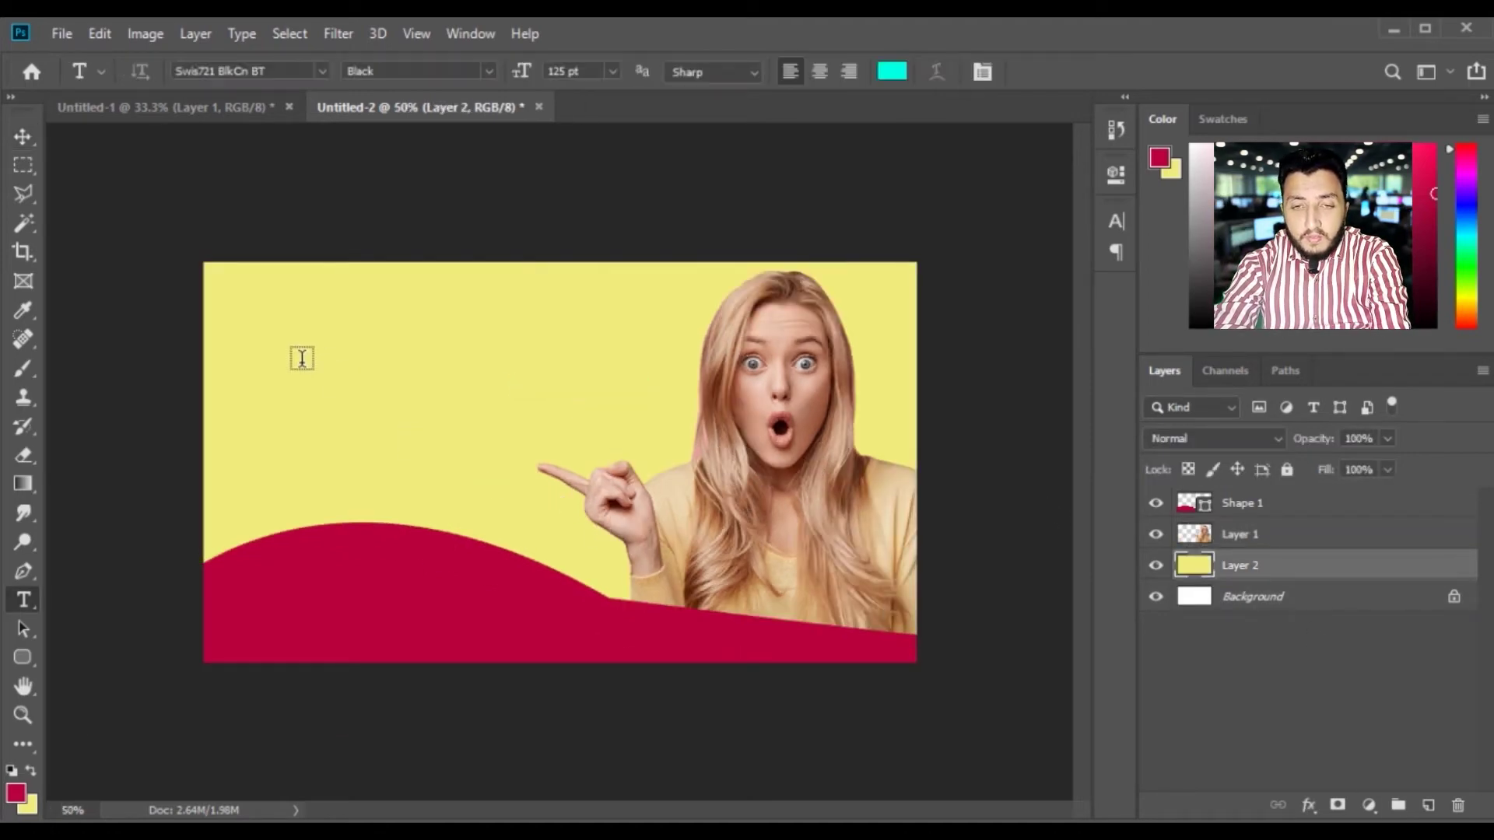
pyautogui.click(358, 368)
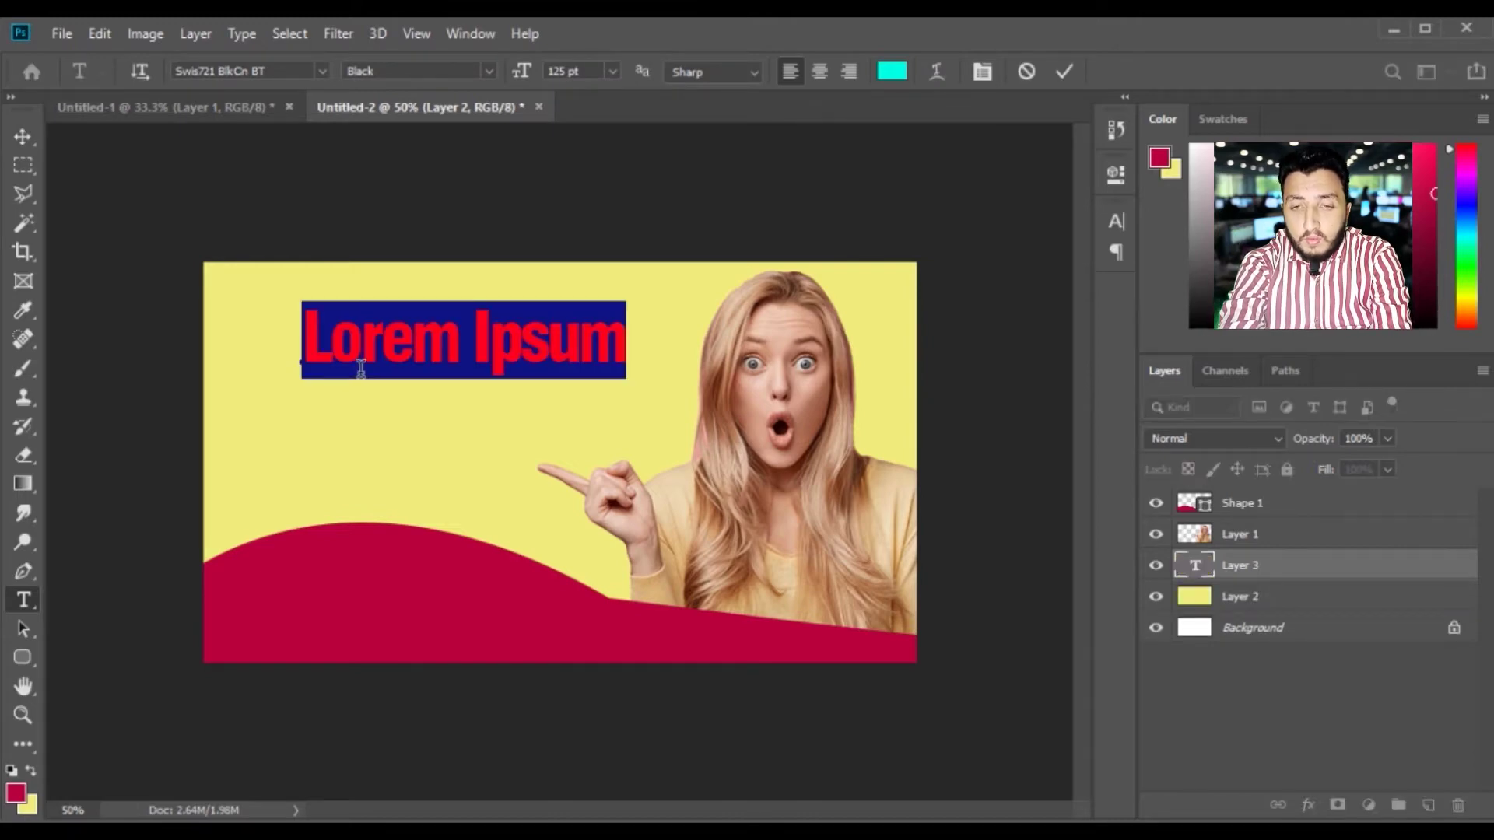
pyautogui.write('YOUT')
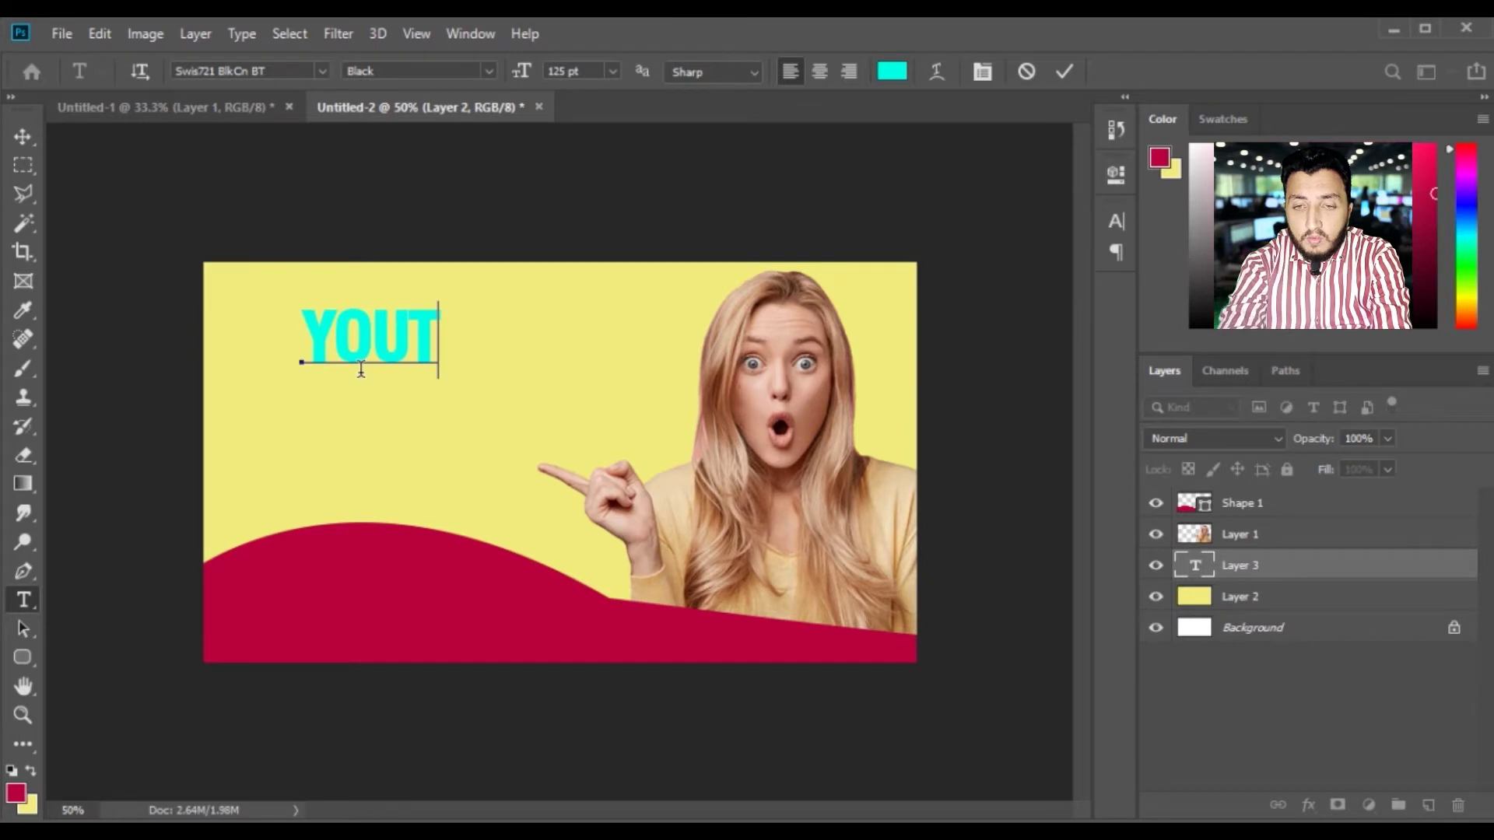
pyautogui.write('UBE')
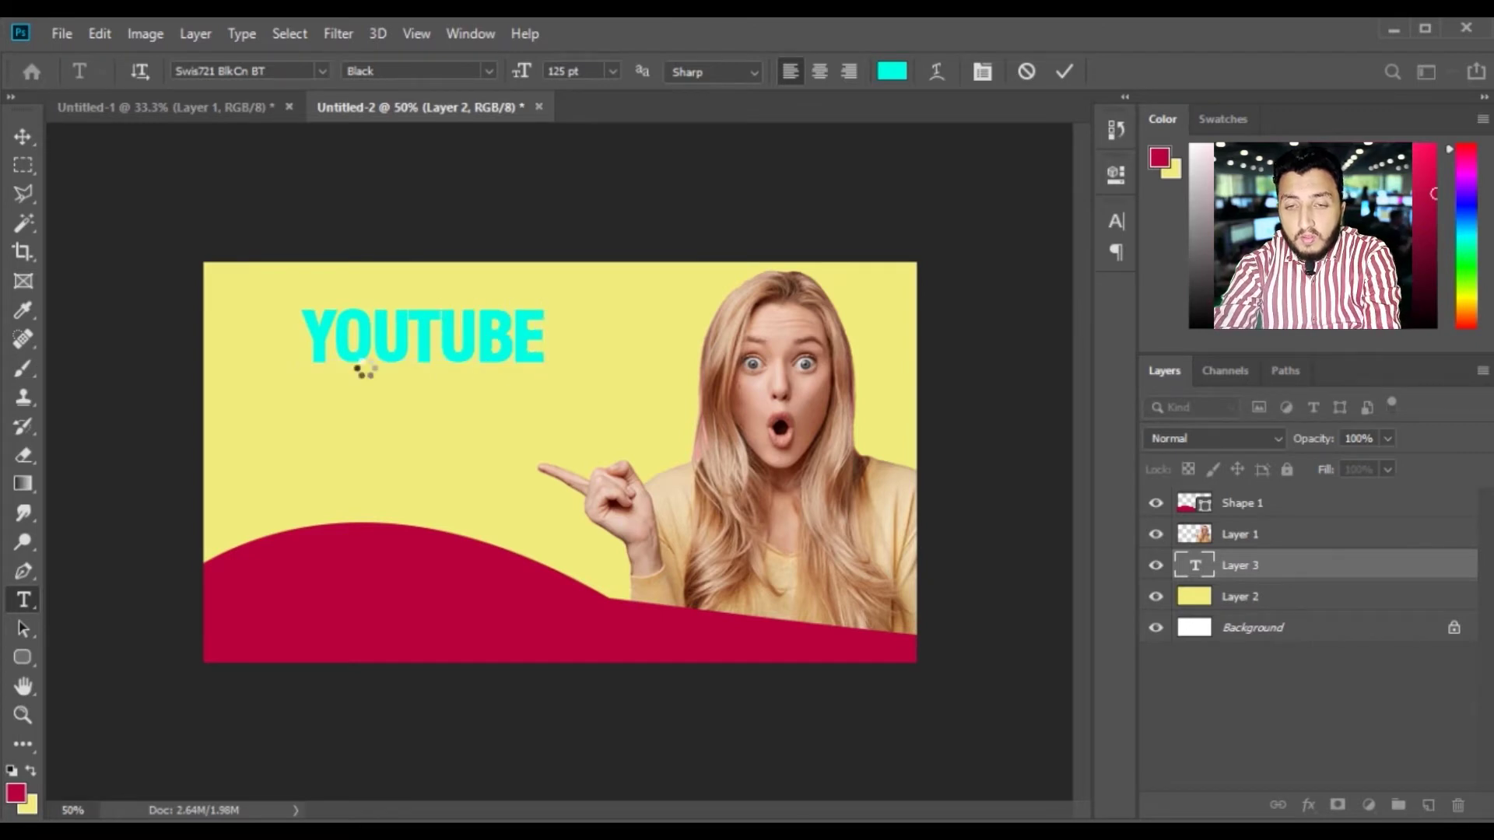
pyautogui.hotkey('ctrl', 'Return')
# - Scale the YOUTUBE title up to about 157 pt and move it closer to the canvas's upper-left corner
pyautogui.hotkey('ctrl', 't')
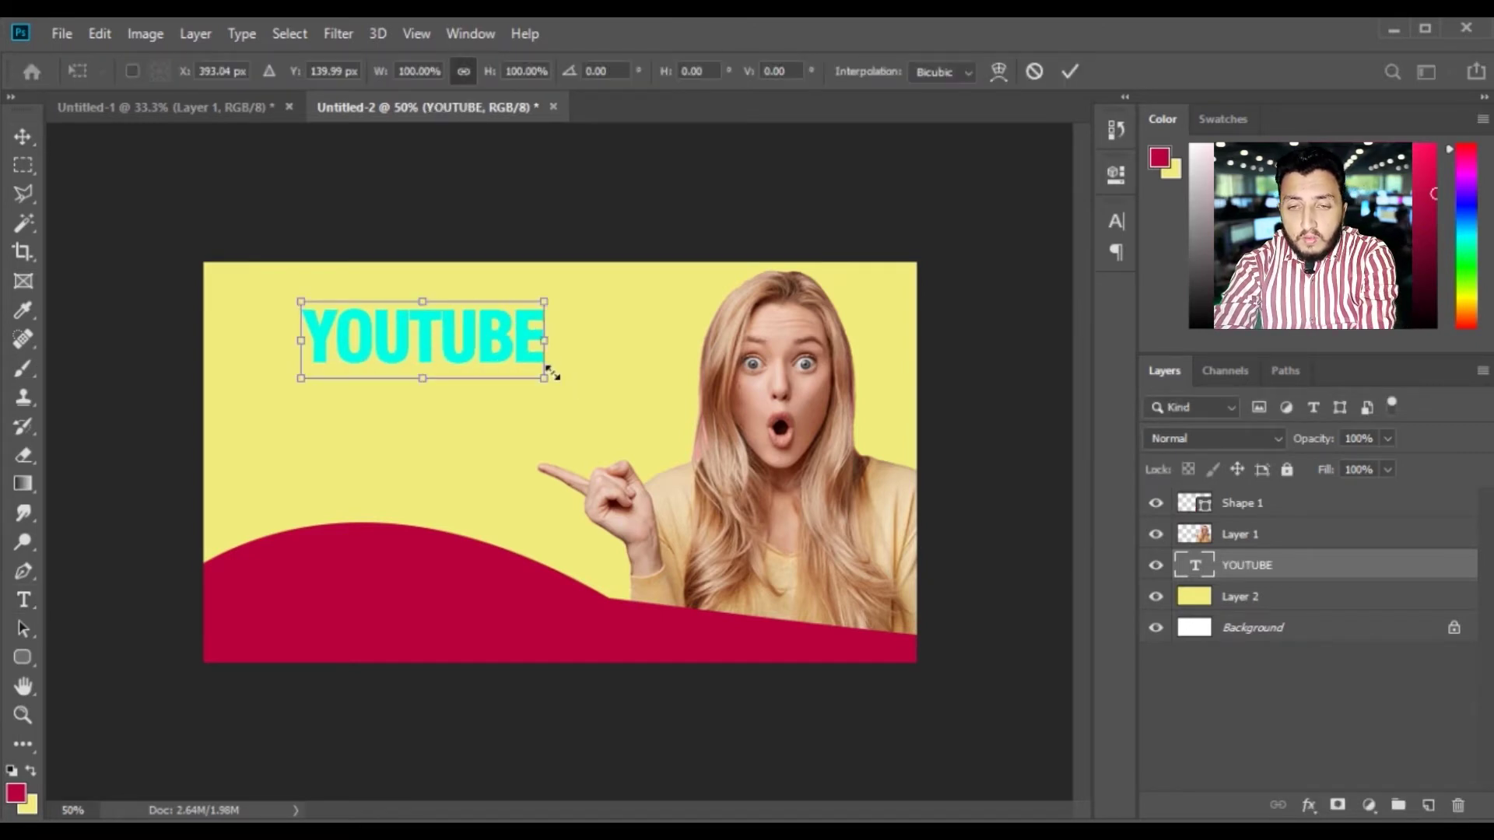
pyautogui.moveTo(553, 381); pyautogui.dragTo(610, 403)
pyautogui.press('Return')
pyautogui.press('v')
pyautogui.moveTo(532, 371); pyautogui.dragTo(453, 347)
# - Add a second line reading "THUMBNAIL" to the YOUTUBE title text
pyautogui.press('t')
pyautogui.click(508, 338)
pyautogui.click(547, 339)
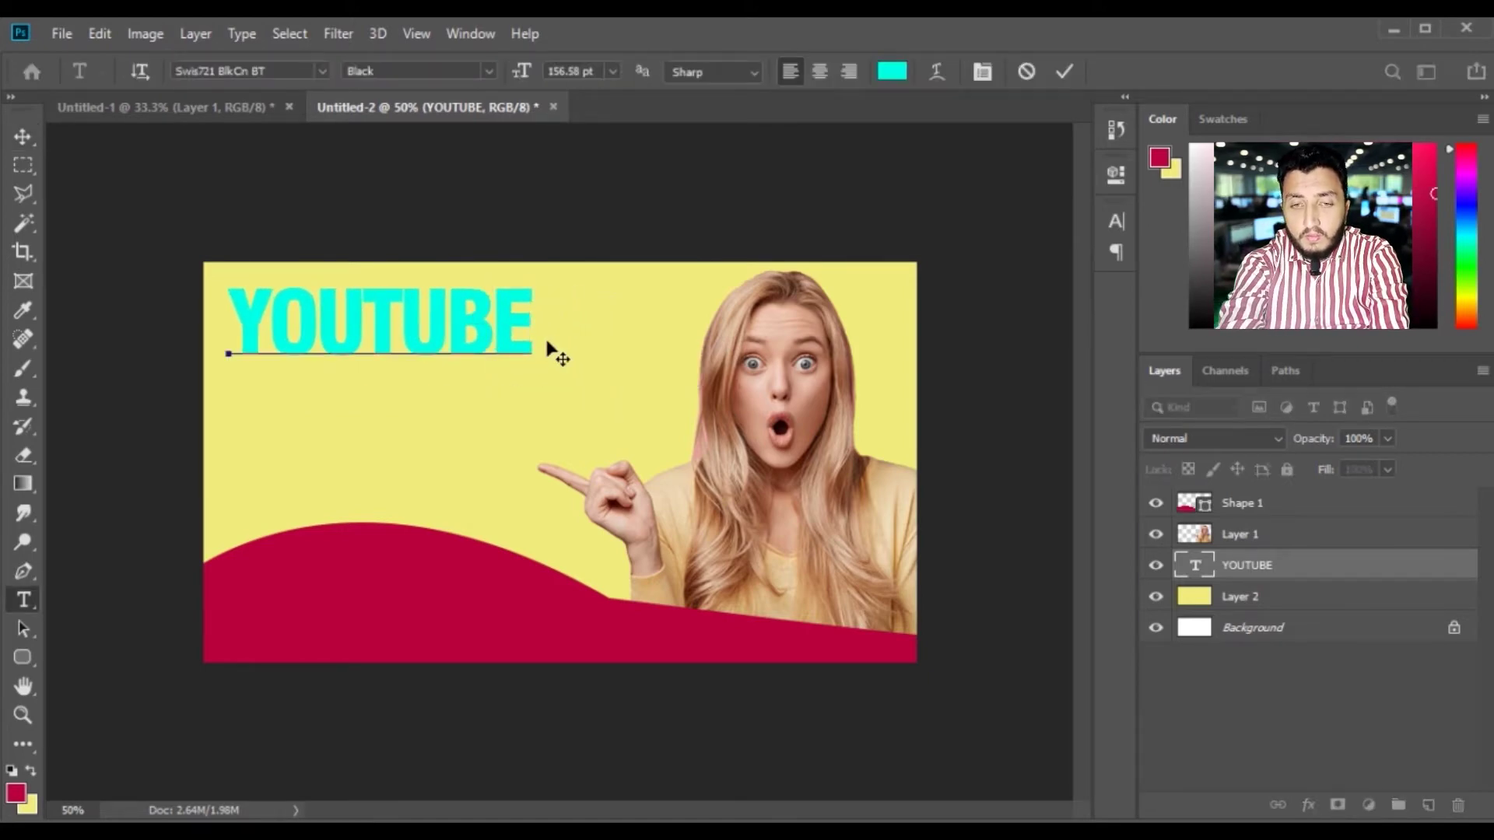
pyautogui.press('Return')
pyautogui.write('TH')
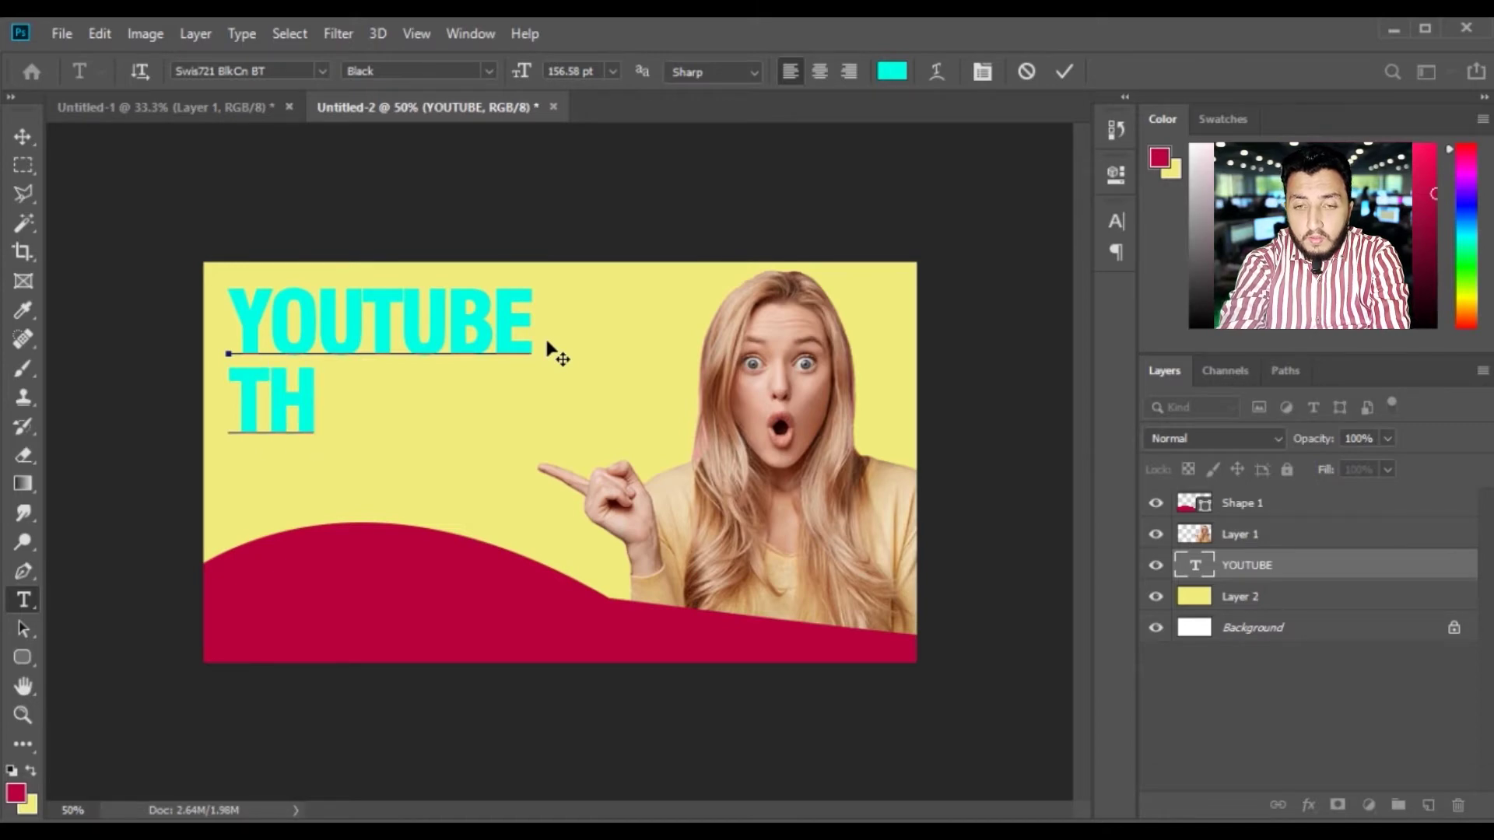
pyautogui.write('UMB')
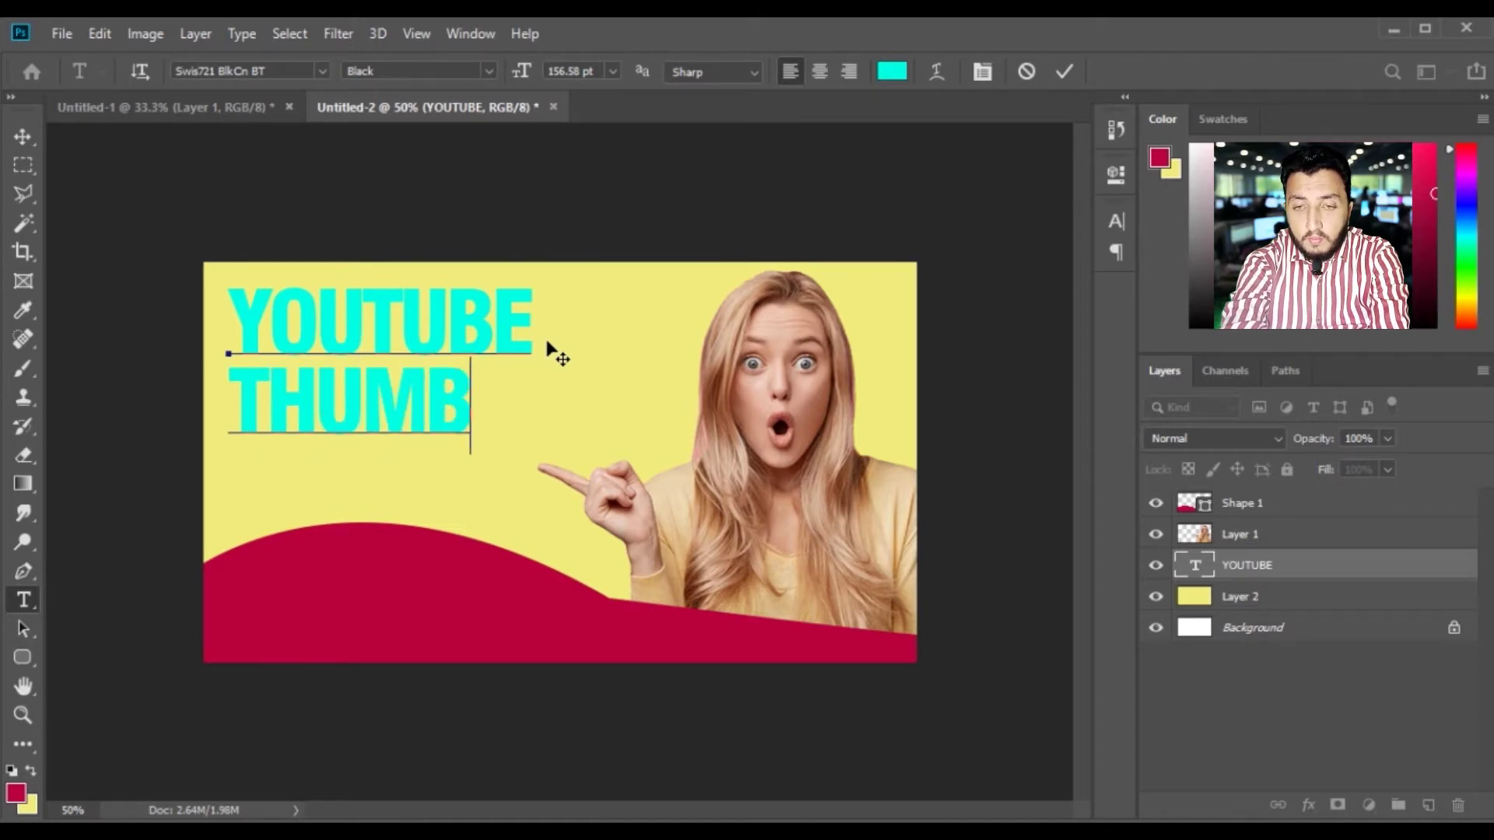
pyautogui.write('NAIL')
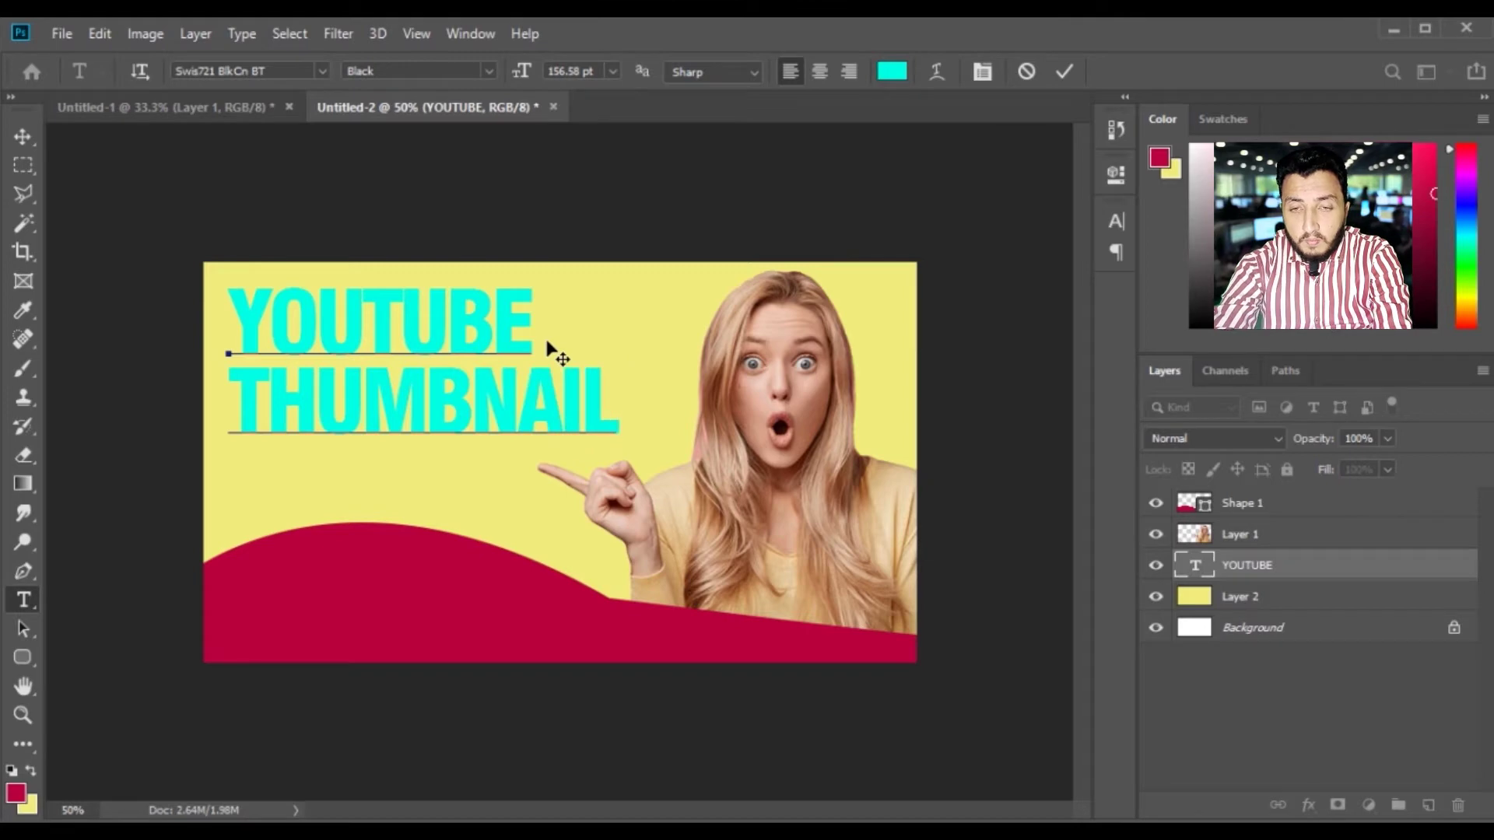
pyautogui.hotkey('ctrl', 'Return')
pyautogui.press('v')
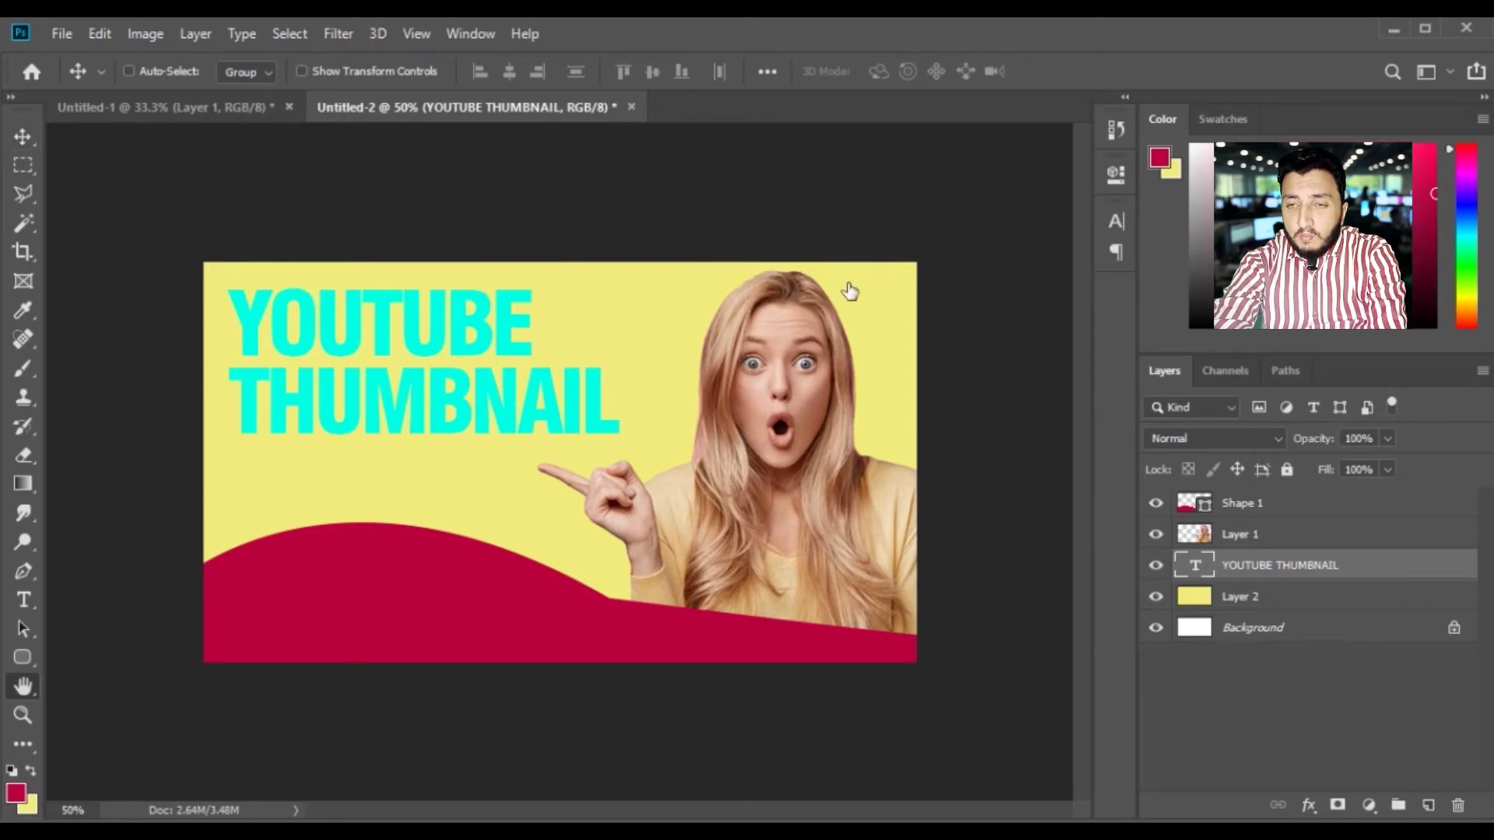
# - Apply a Color Overlay to the title, sampling crimson ba003d from the wave shape
pyautogui.moveTo(935, 119); pyautogui.dragTo(893, 109)
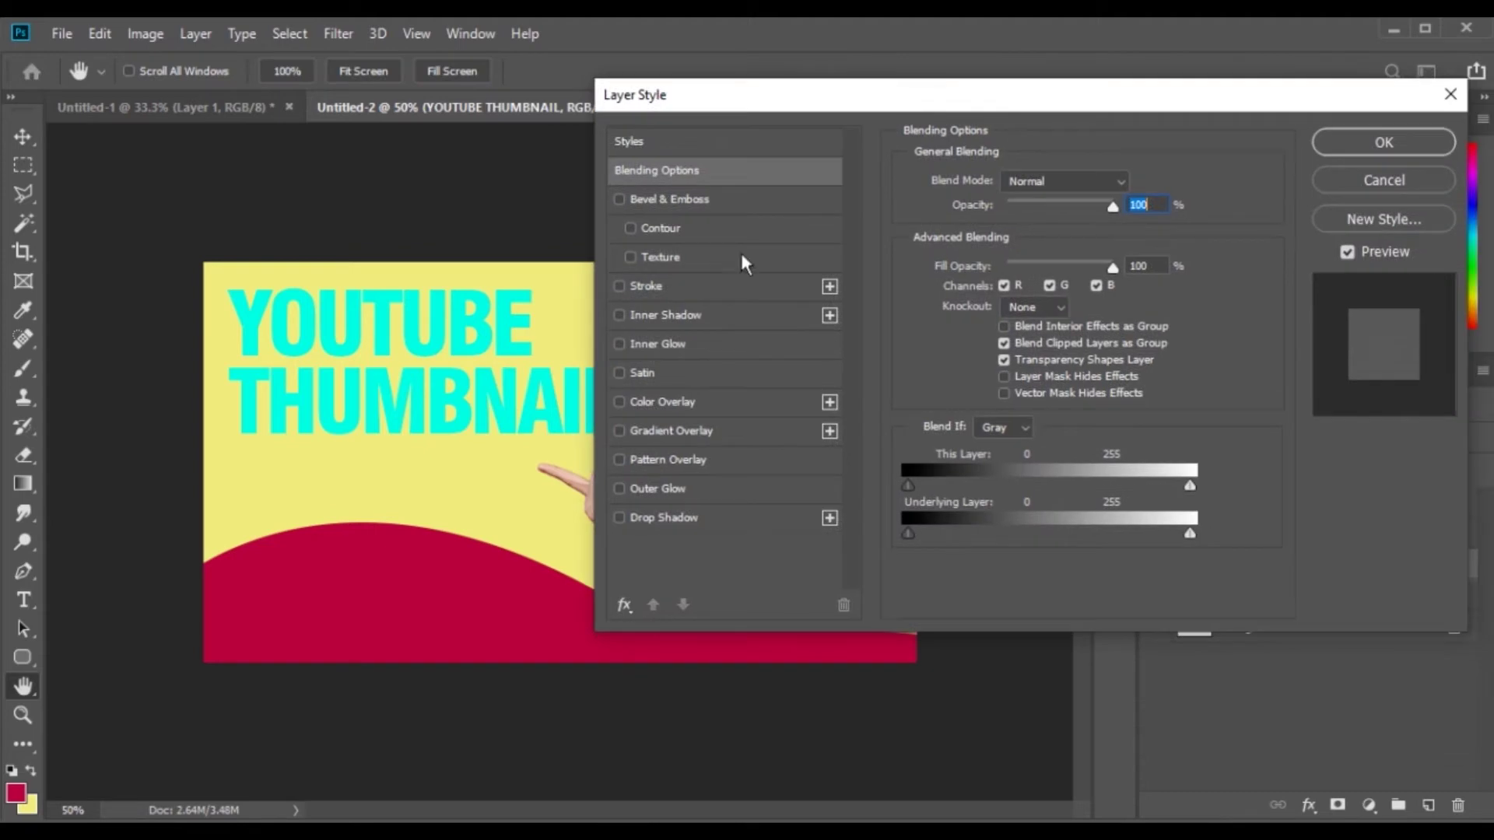
pyautogui.click(696, 403)
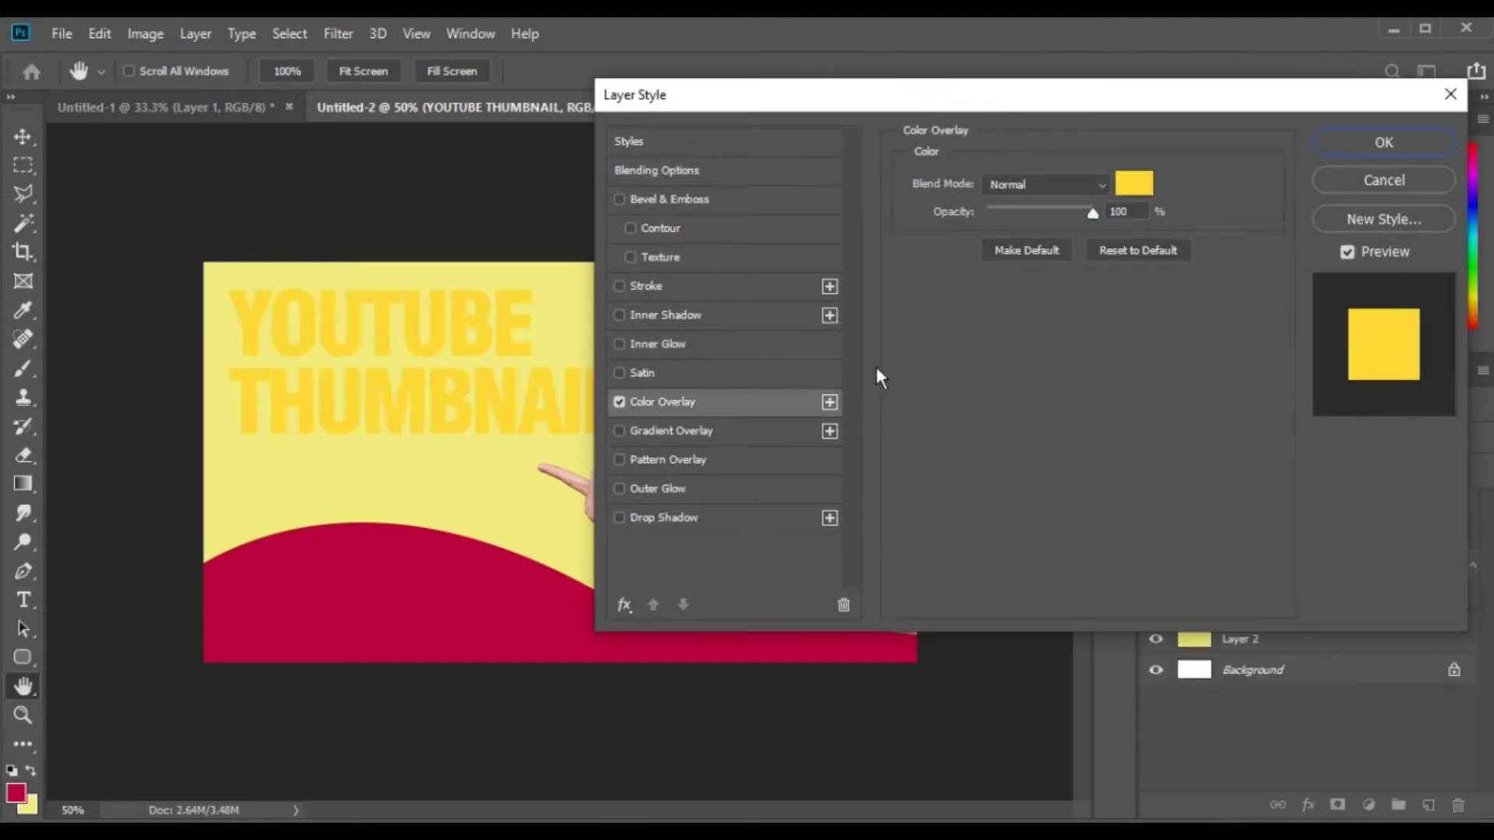
pyautogui.click(1133, 186)
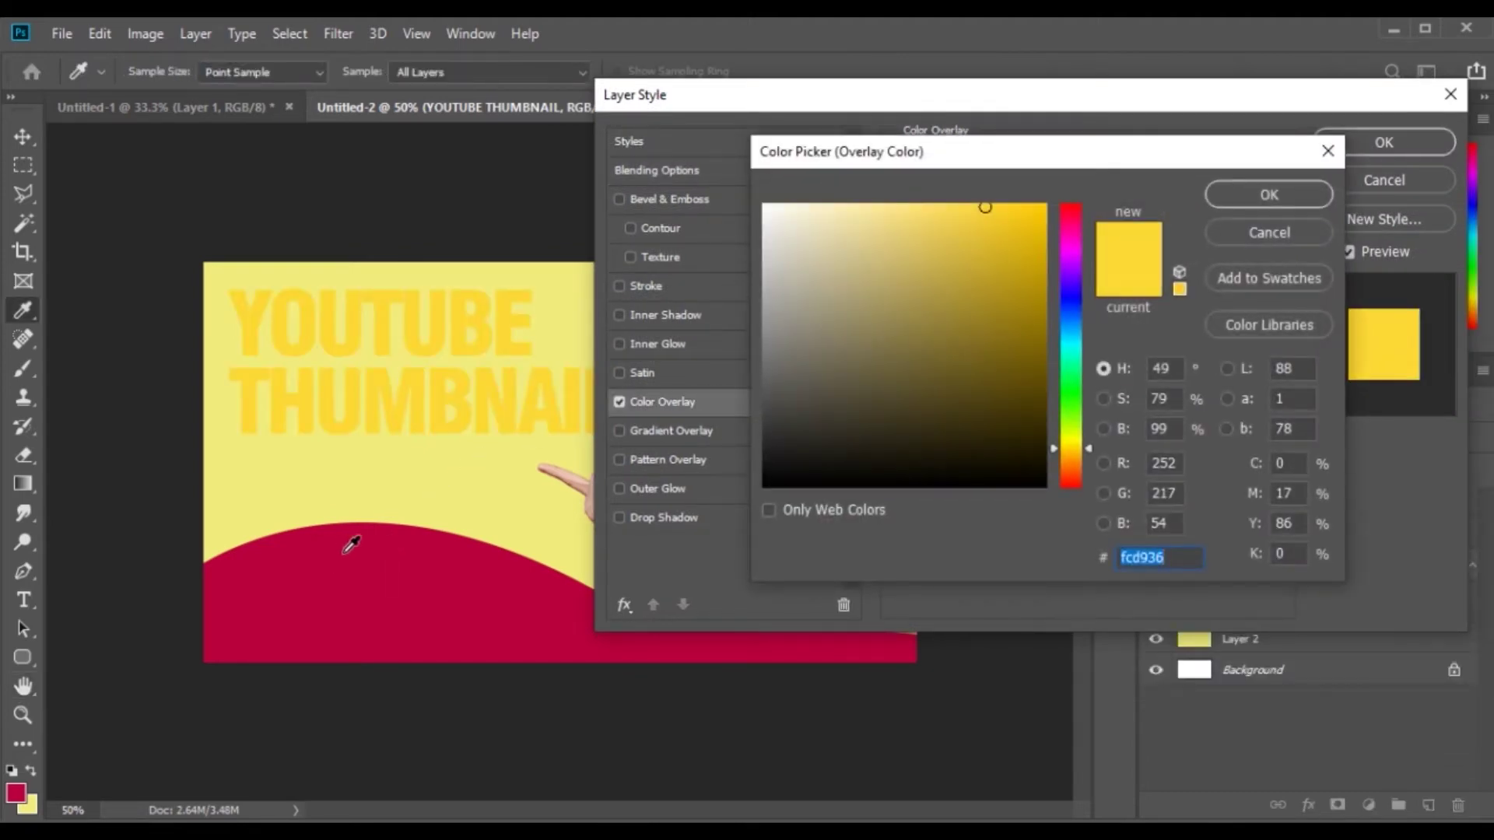
pyautogui.click(344, 553)
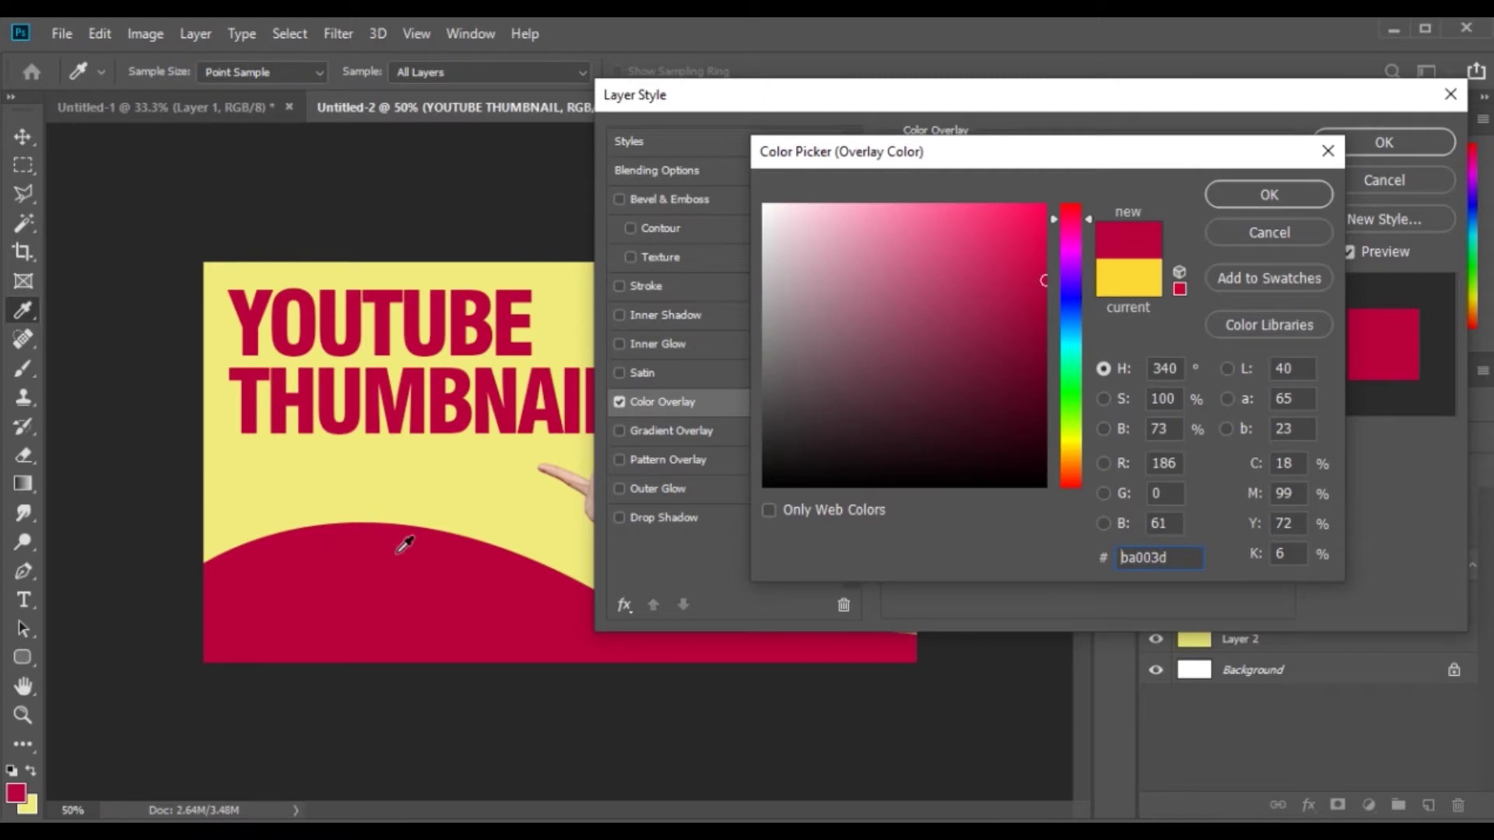
pyautogui.click(1210, 198)
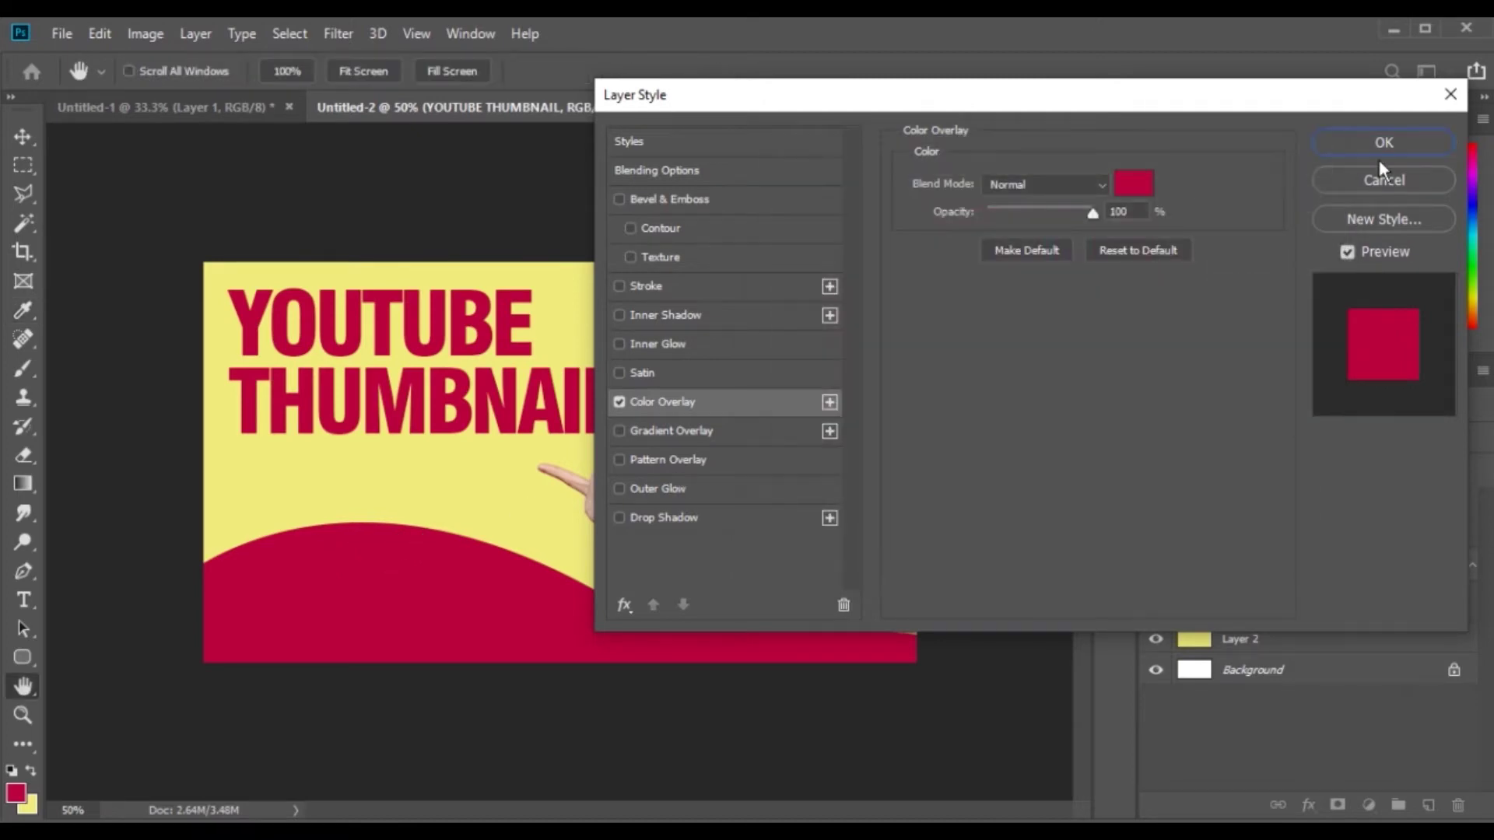
pyautogui.click(1381, 143)
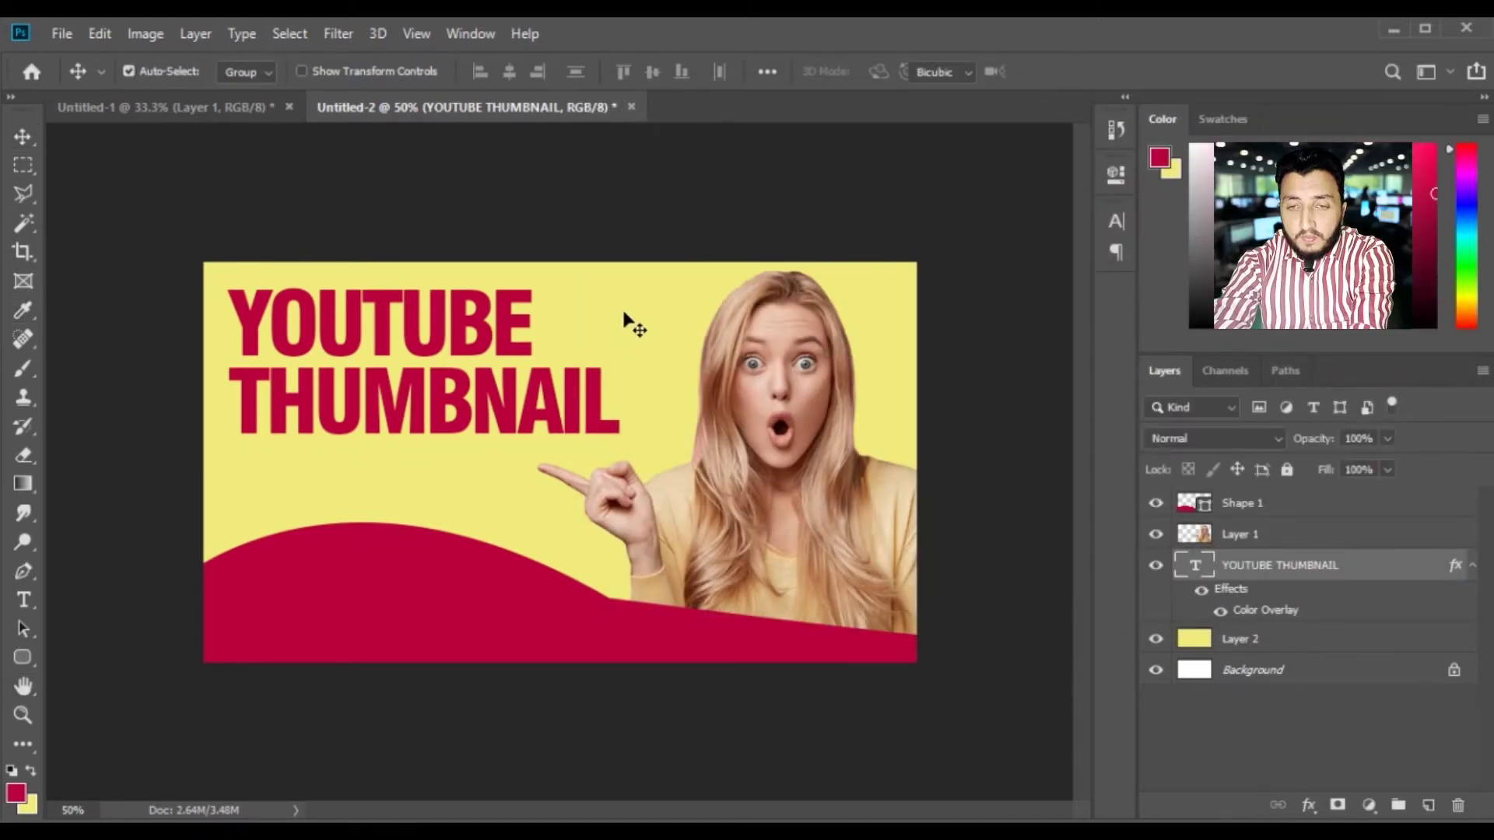
# - Enlarge the two-line title slightly and nudge it toward the canvas's upper-left corner
pyautogui.hotkey('ctrl', 't')
pyautogui.press('Return')
pyautogui.moveTo(441, 388); pyautogui.dragTo(437, 381)
# - On a new layer above the crimson wave, draw a rounded rectangle about 496 x 122 px below the title
pyautogui.rightClick(359, 538)
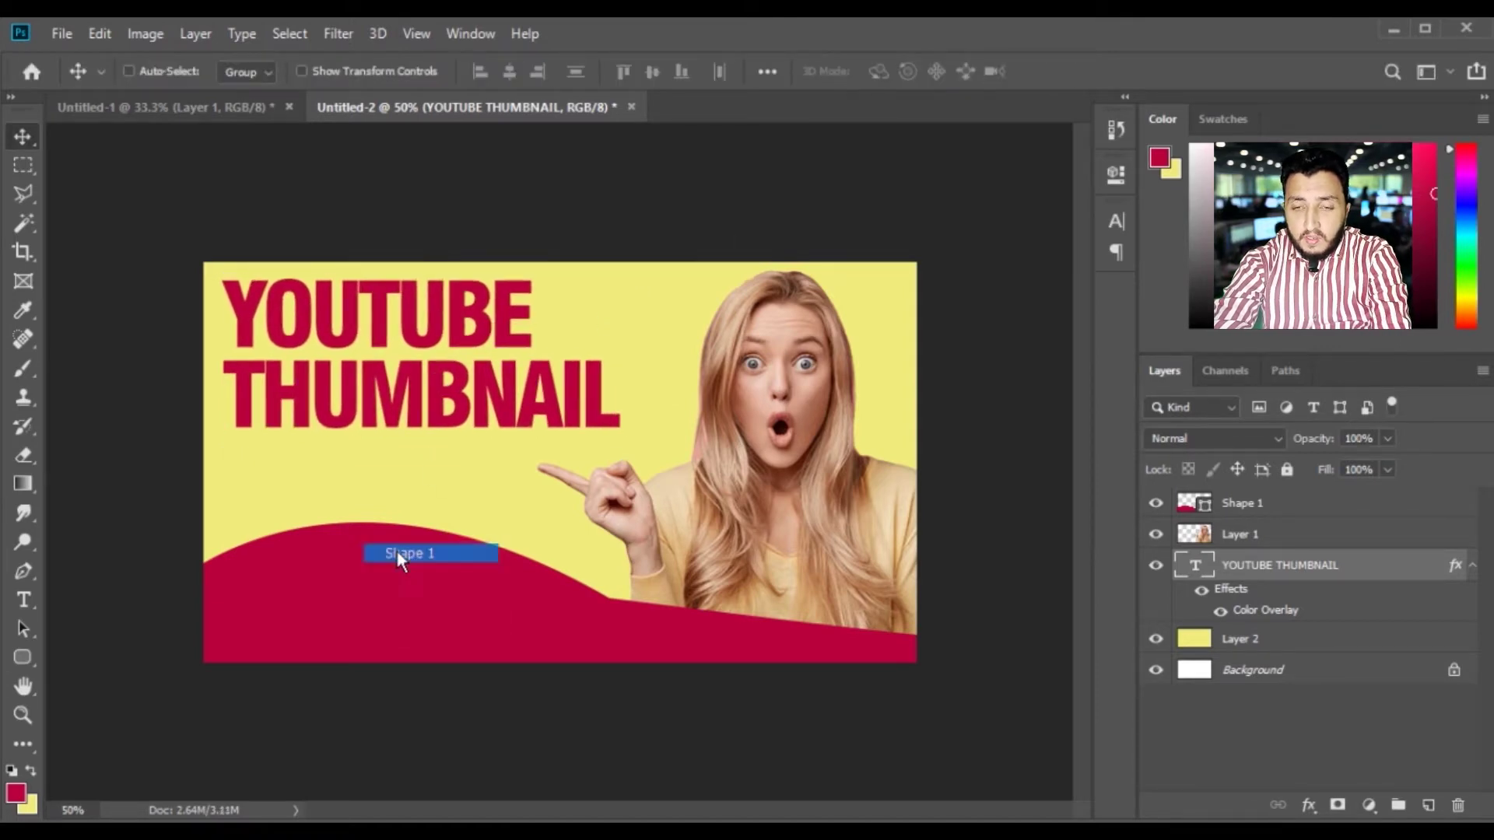
pyautogui.click(405, 547)
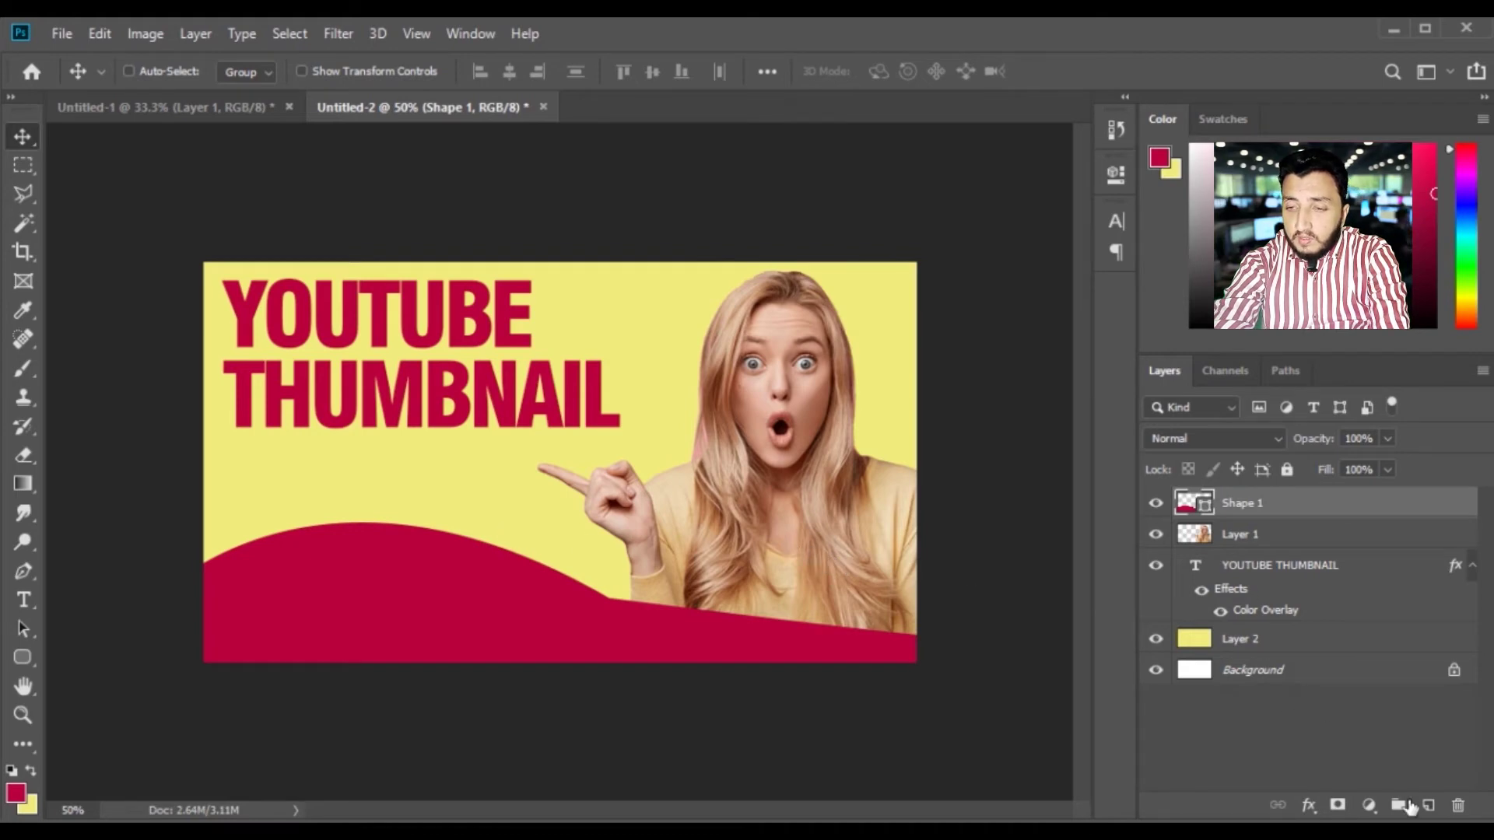
pyautogui.click(1428, 805)
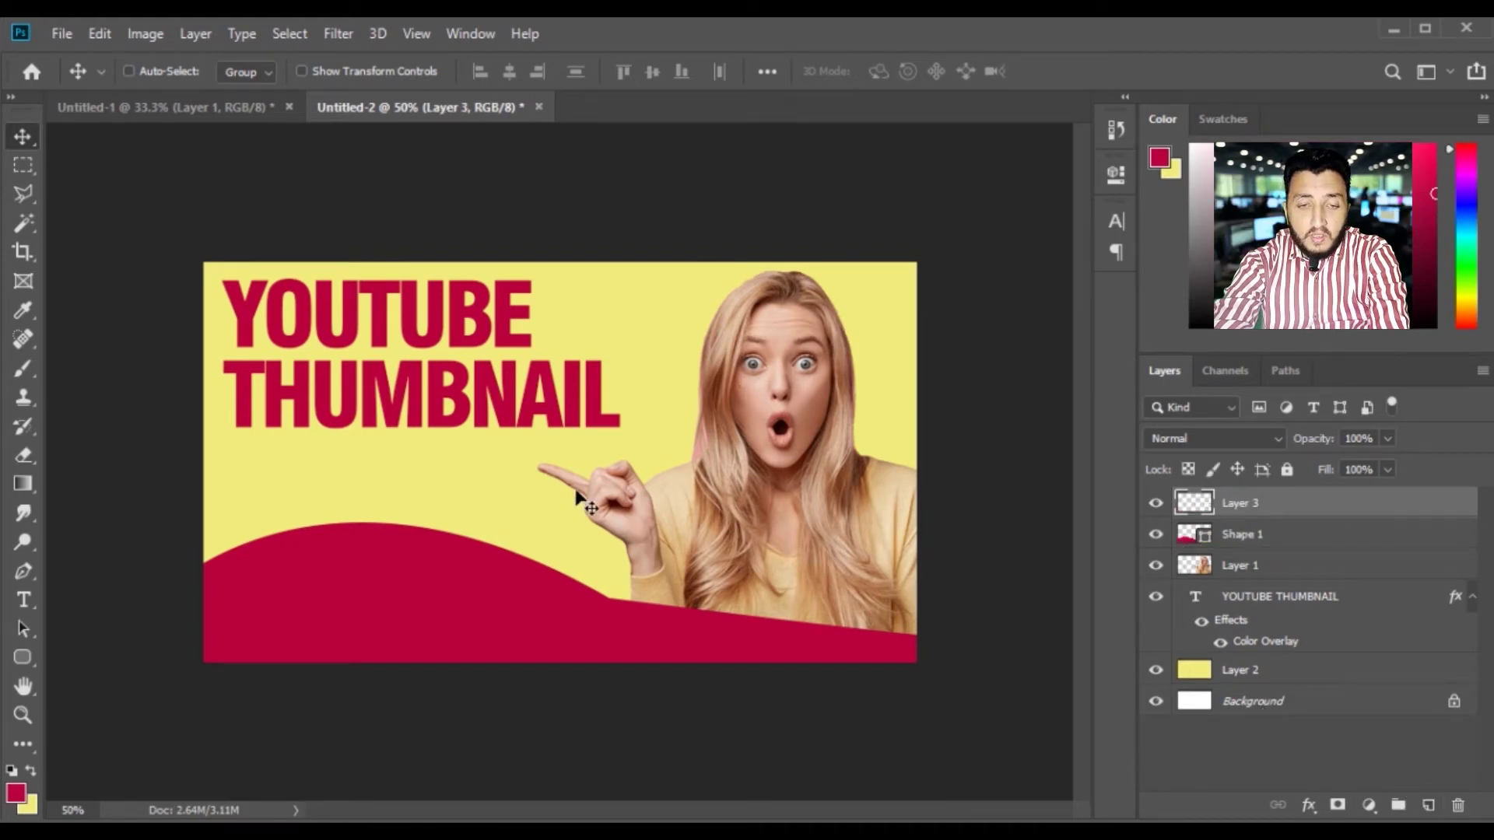
pyautogui.click(22, 657)
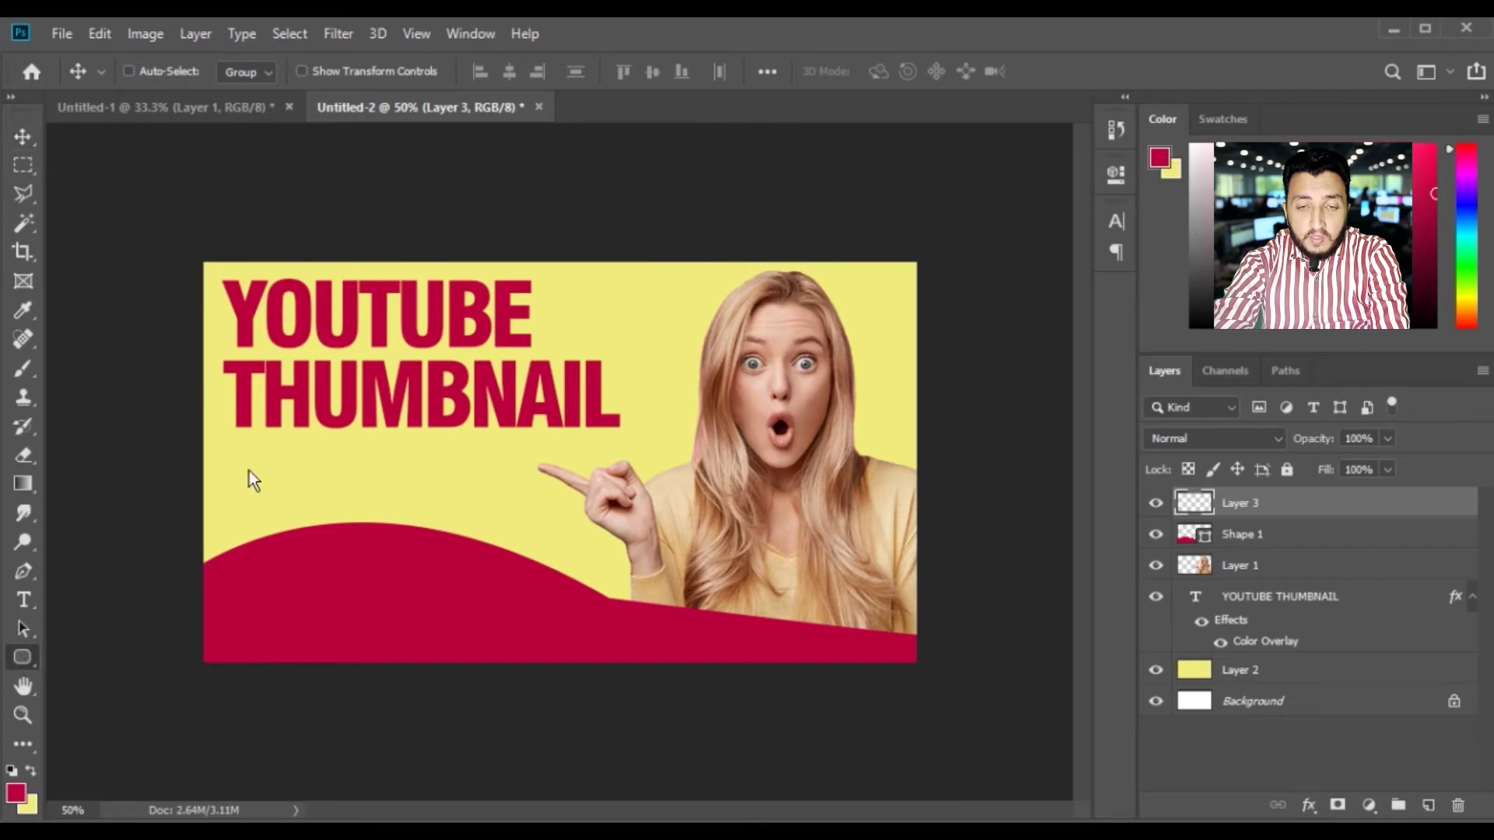
pyautogui.moveTo(284, 465); pyautogui.dragTo(555, 529)
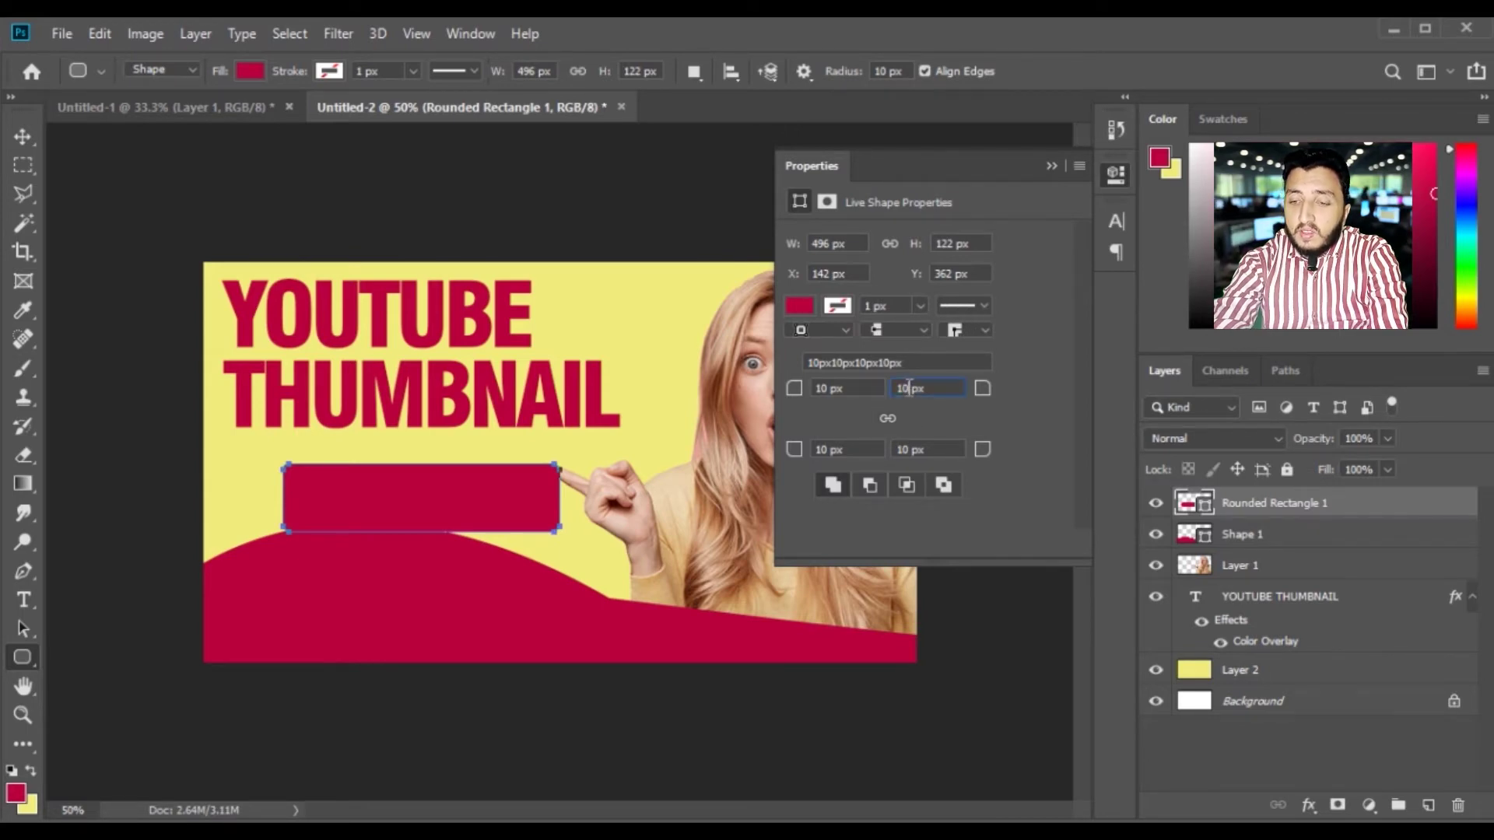
# - Set the rounded rectangle's upper-right and lower-left corner radii to 60 px and shift it slightly to the left
pyautogui.write('60')
pyautogui.press('Return')
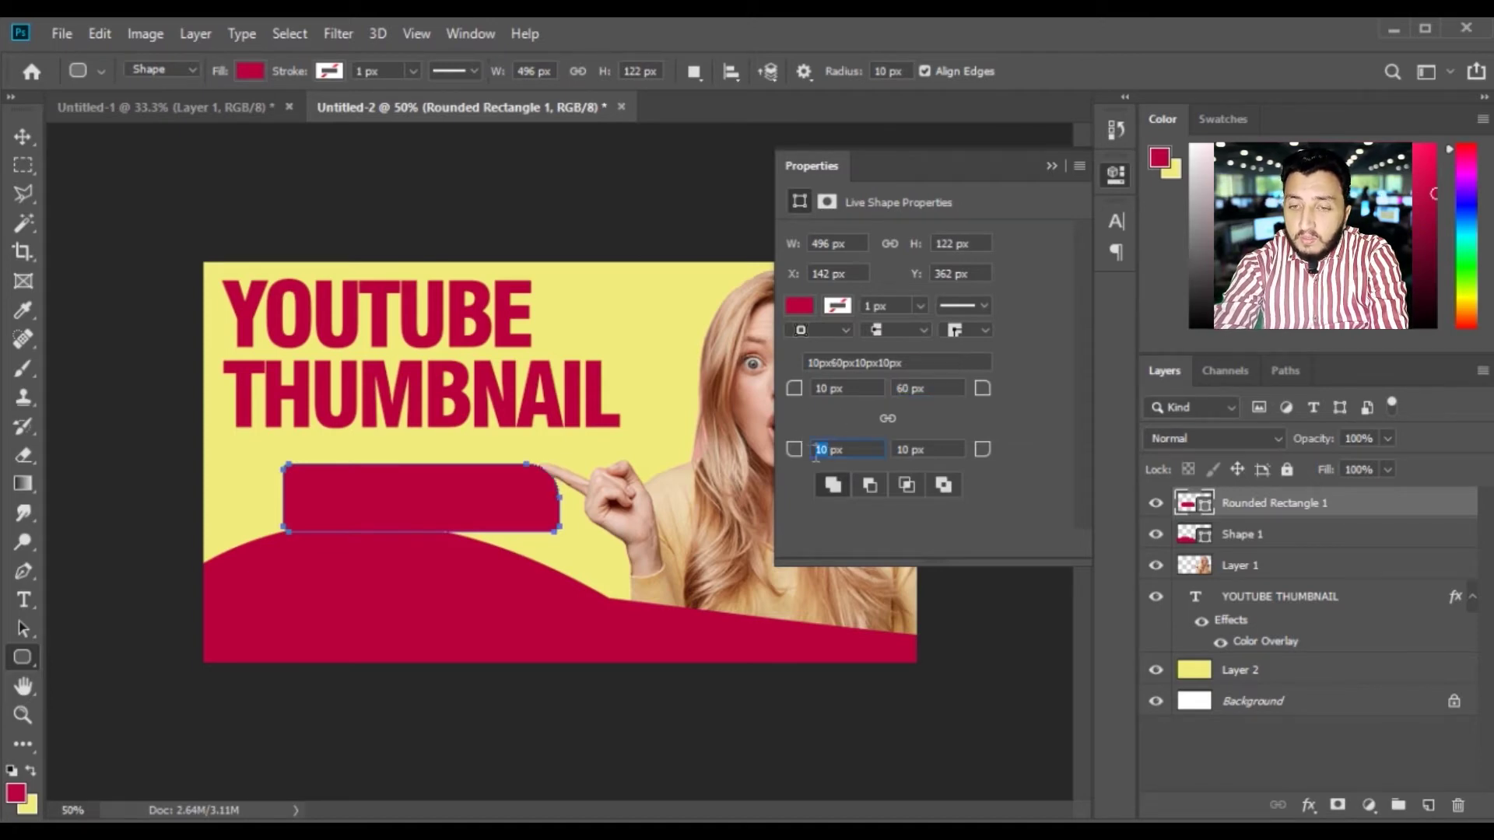
pyautogui.doubleClick(845, 443)
pyautogui.write('60')
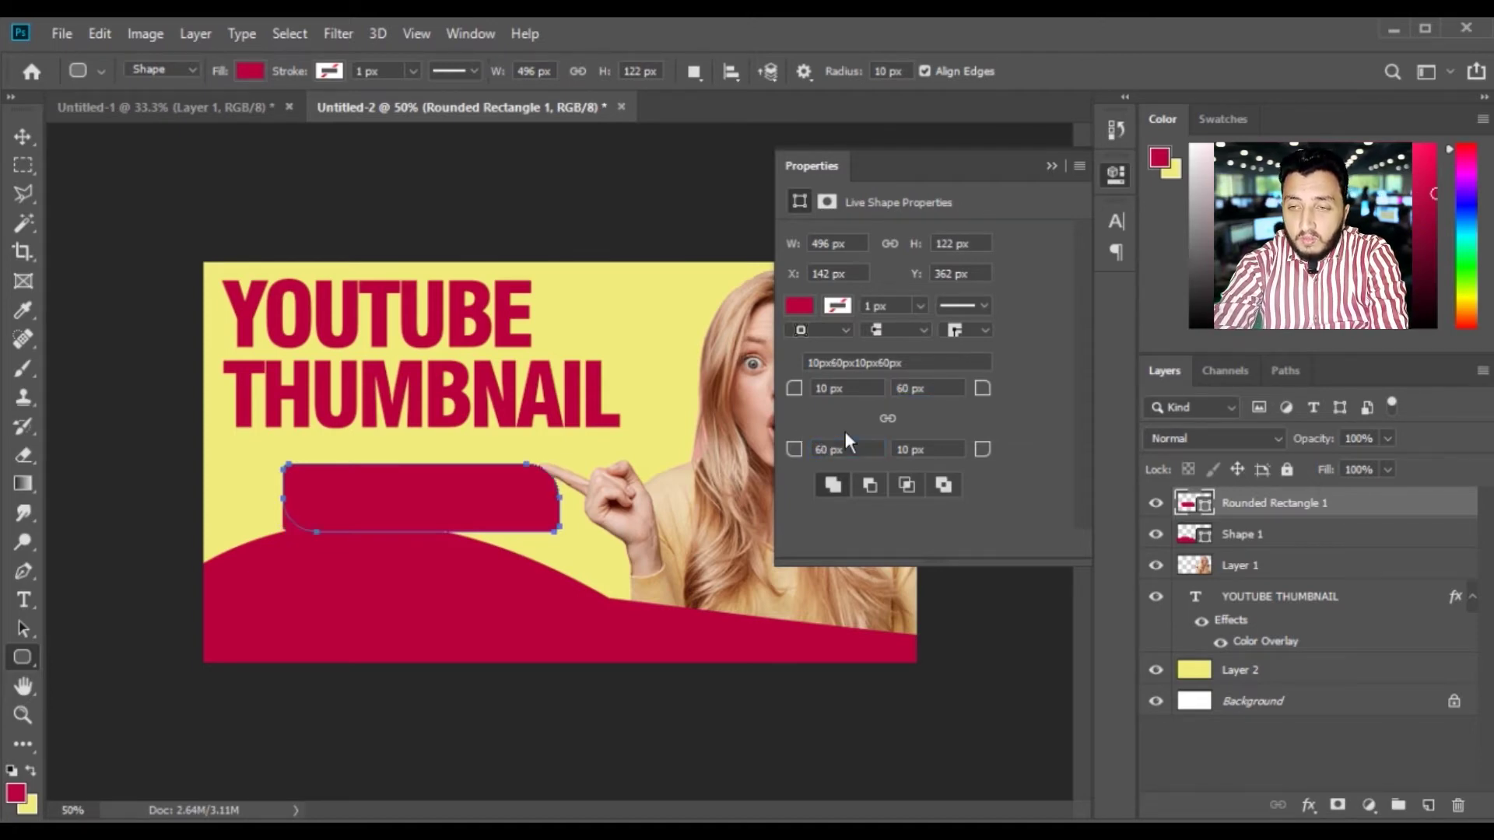
pyautogui.click(1051, 166)
pyautogui.press('v')
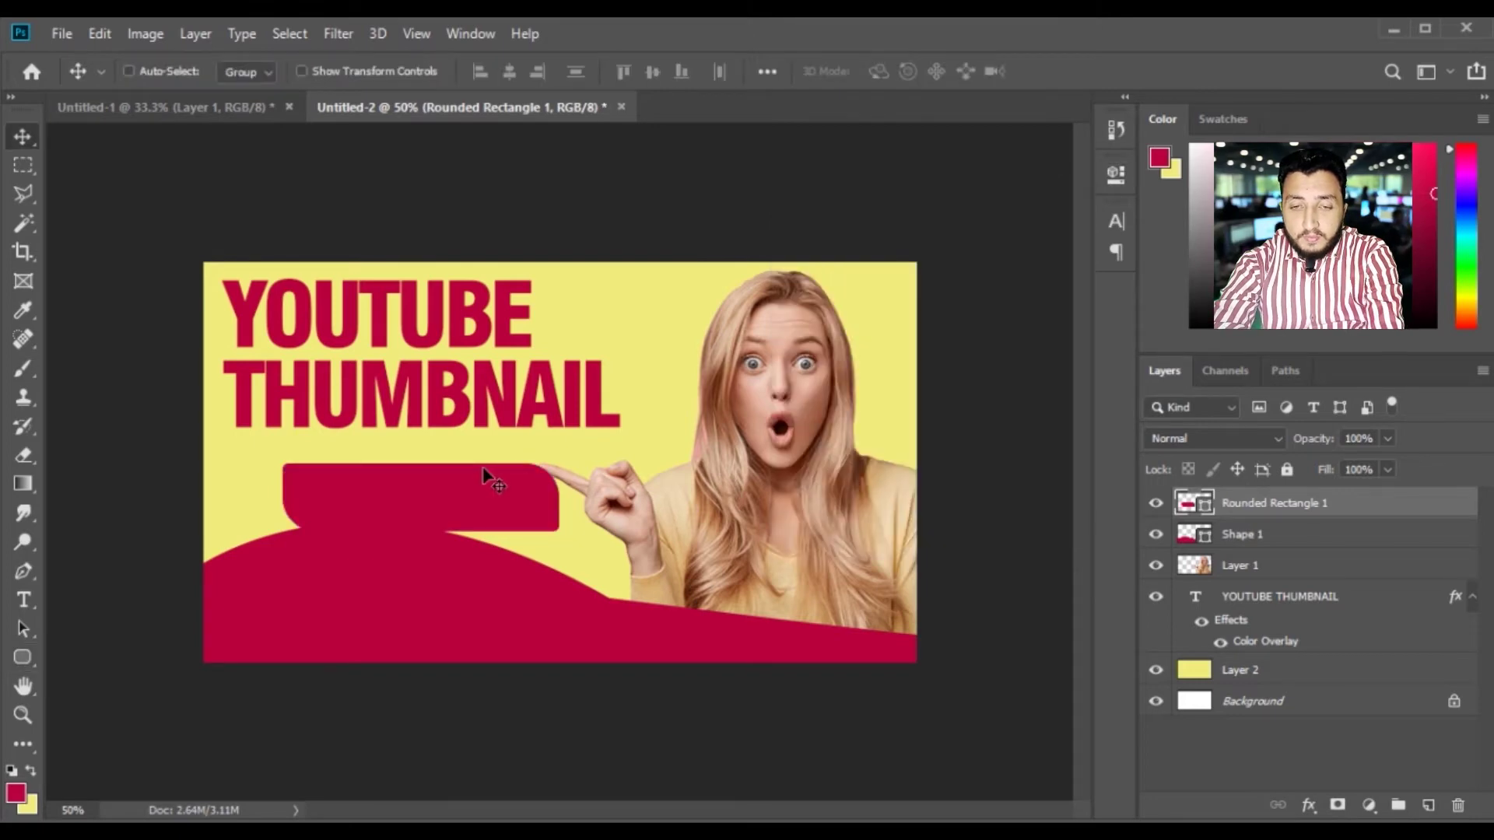
pyautogui.moveTo(466, 493)
pyautogui.mouseDown()
pyautogui.moveTo(447, 510)
pyautogui.moveTo(450, 473)
pyautogui.mouseUp()
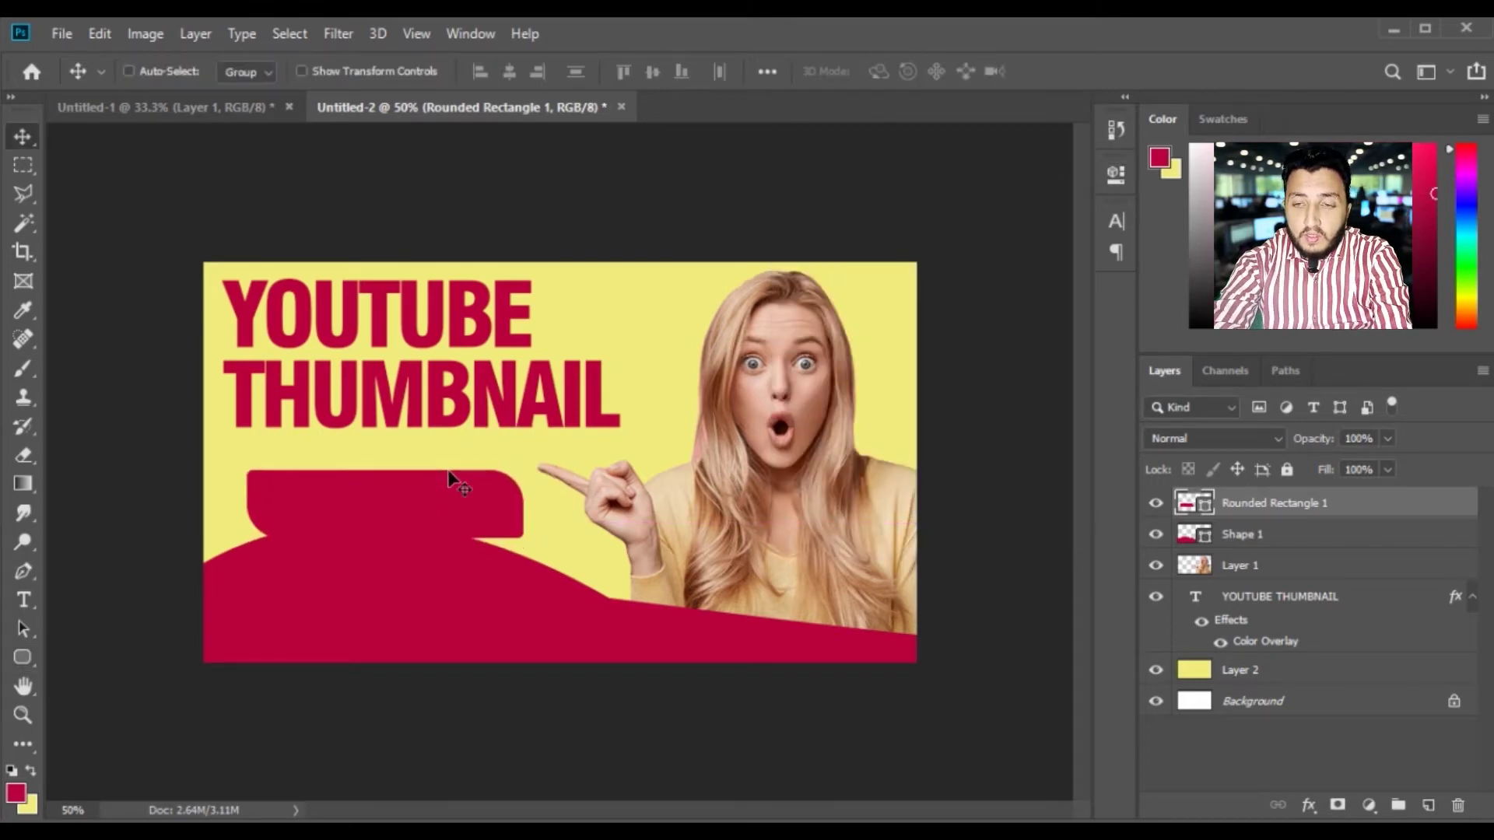
# - Give the rounded rectangle a Color Overlay in the yellow sampled from the background, without a stroke
pyautogui.press('h')
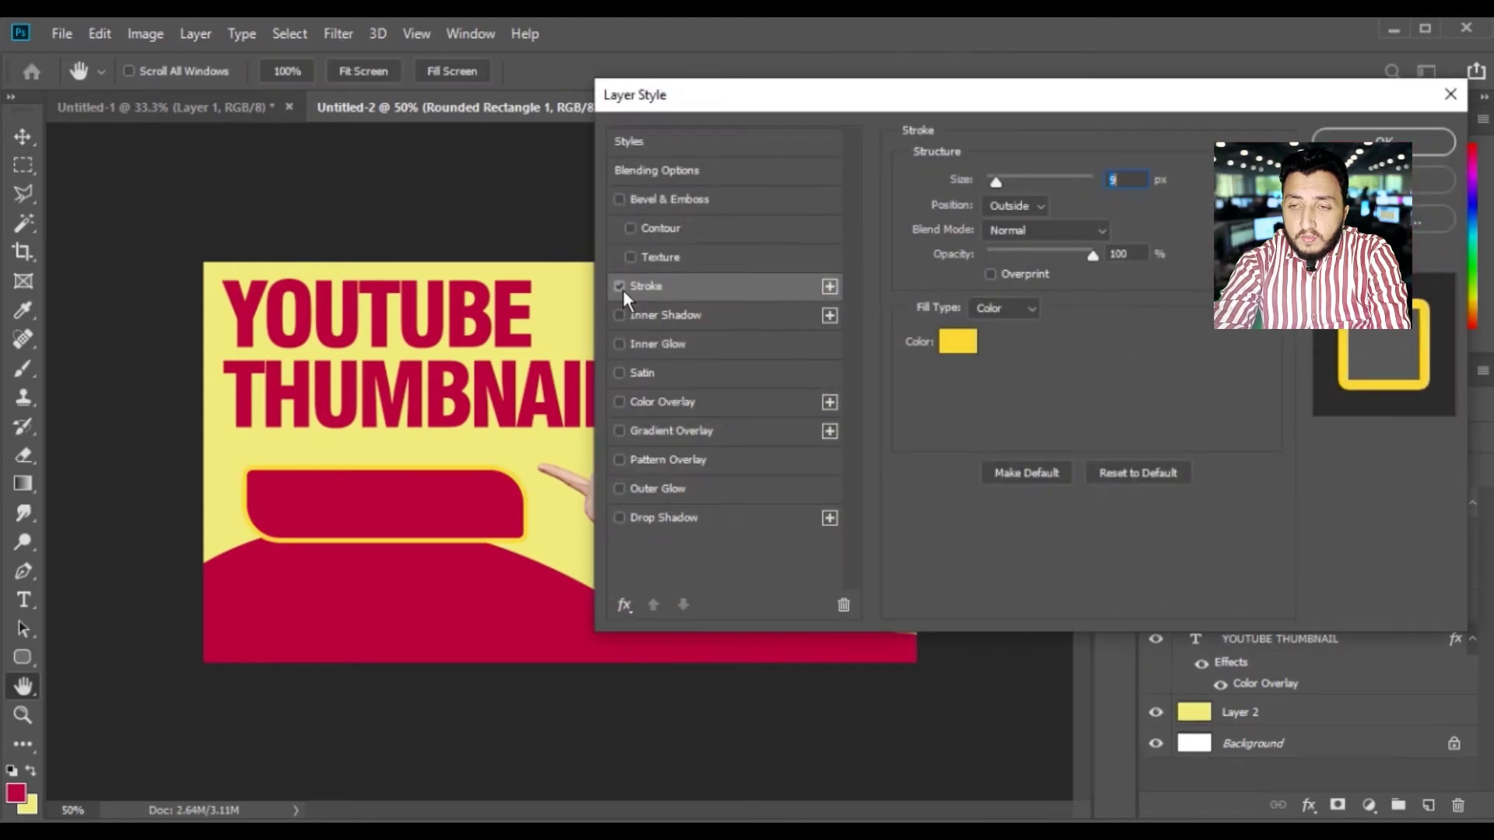
pyautogui.click(619, 285)
pyautogui.click(680, 402)
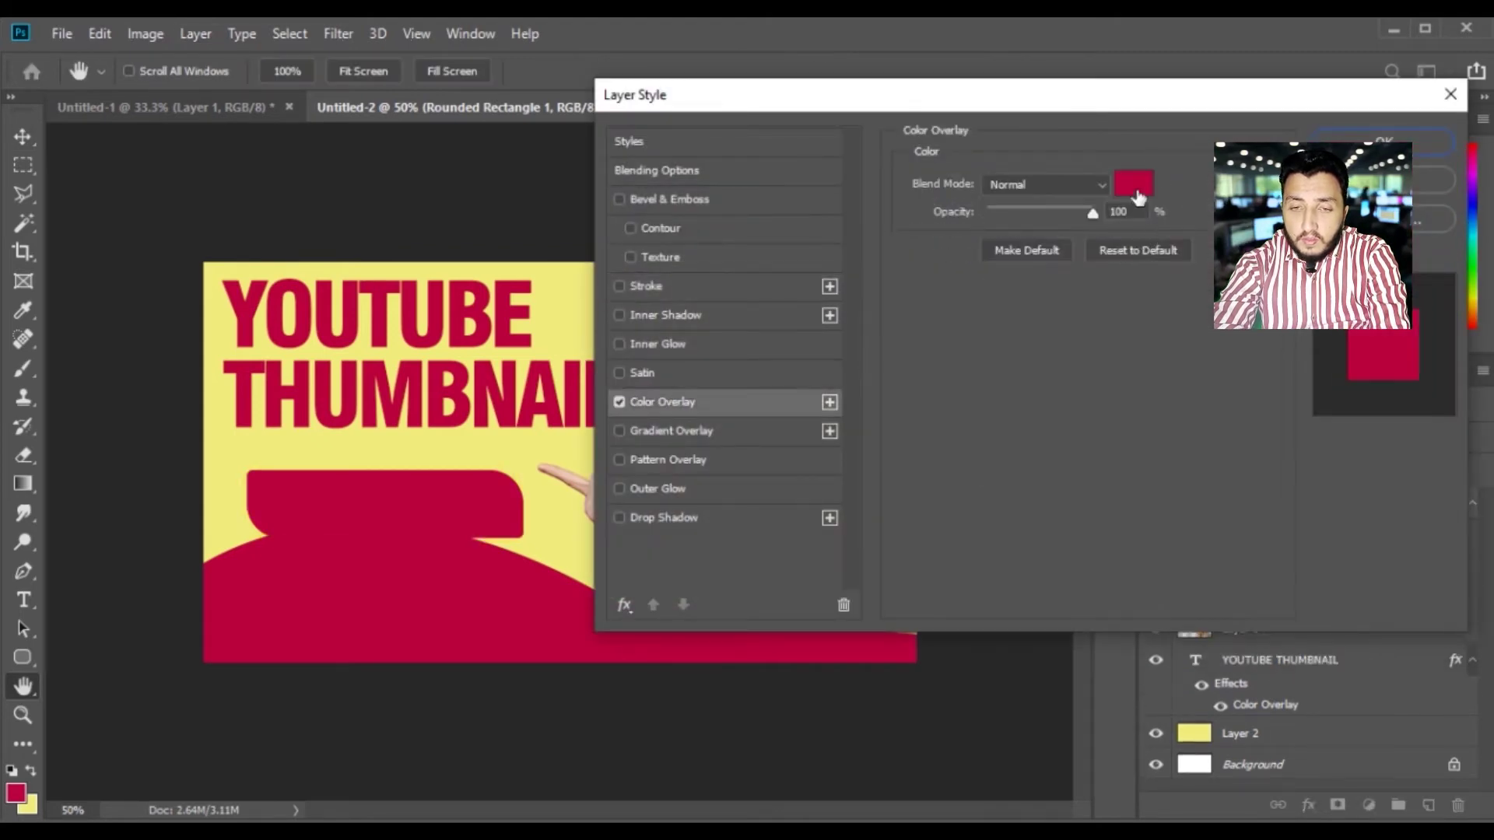
pyautogui.click(1134, 184)
pyautogui.click(417, 438)
pyautogui.press('Return')
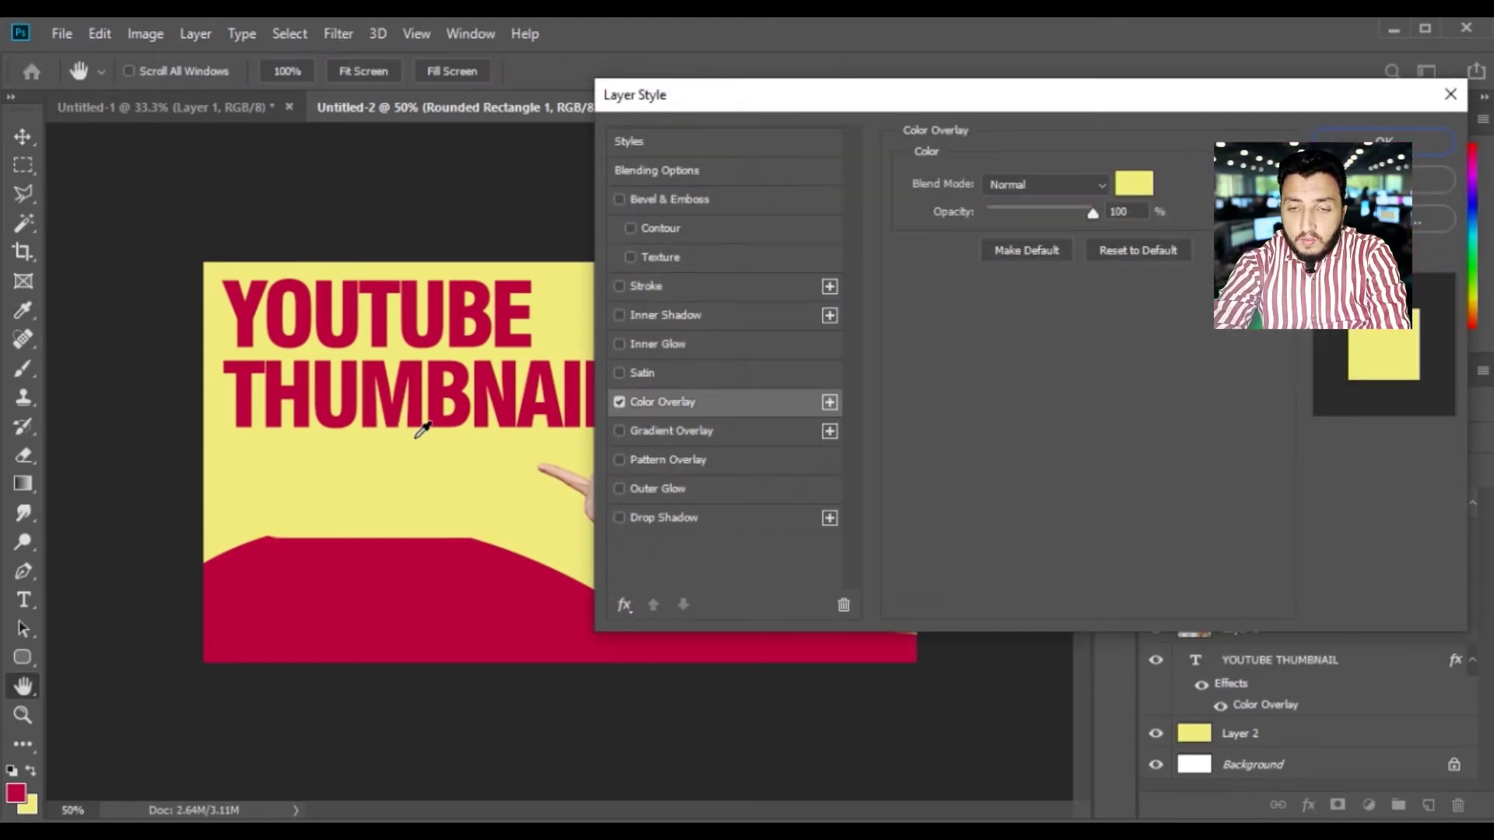
pyautogui.press('Return')
# - Move the yellow rounded rectangle down onto the crimson wave and rotate it slightly counterclockwise
pyautogui.moveTo(435, 472); pyautogui.dragTo(420, 536)
pyautogui.hotkey('ctrl', 't')
pyautogui.moveTo(563, 567); pyautogui.dragTo(555, 513)
pyautogui.press('Return')
pyautogui.moveTo(443, 577); pyautogui.dragTo(438, 579)
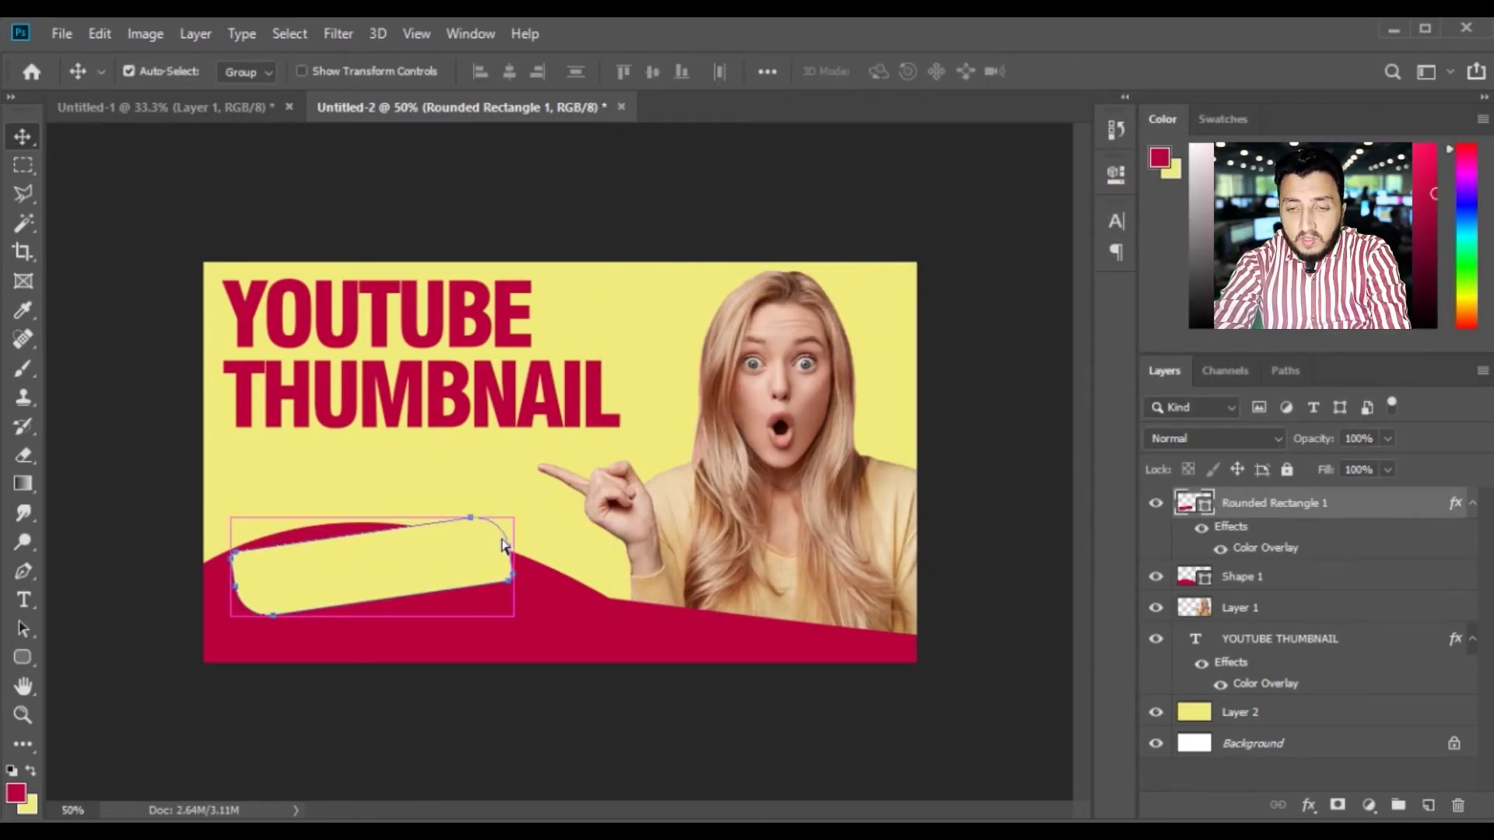
# - Duplicate the yellow rounded rectangle and offset the original beneath it down and to the right
pyautogui.hotkey('ctrl', 'j')
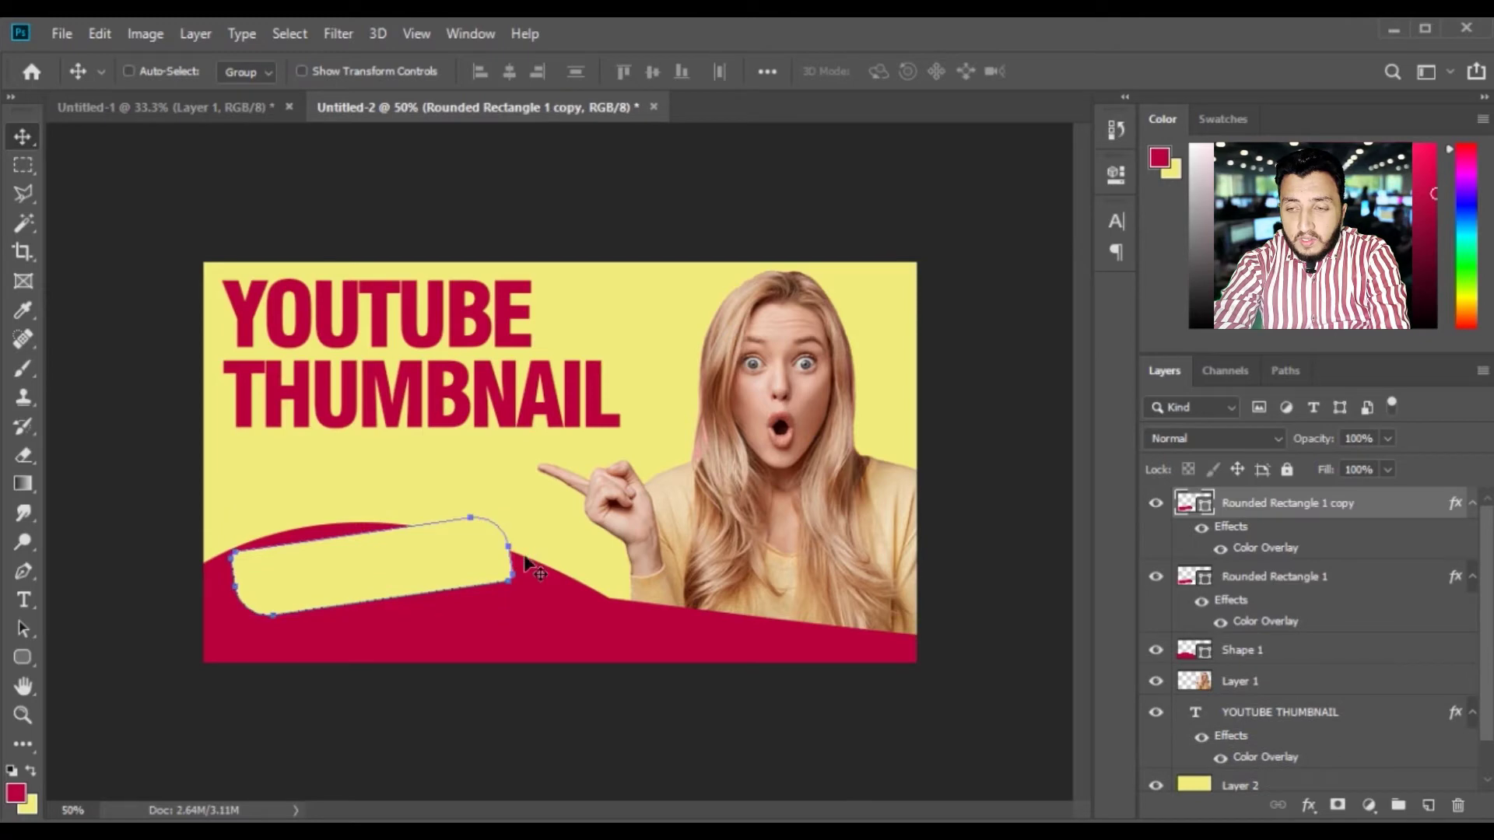
pyautogui.click(1263, 596)
pyautogui.moveTo(487, 539); pyautogui.dragTo(557, 557)
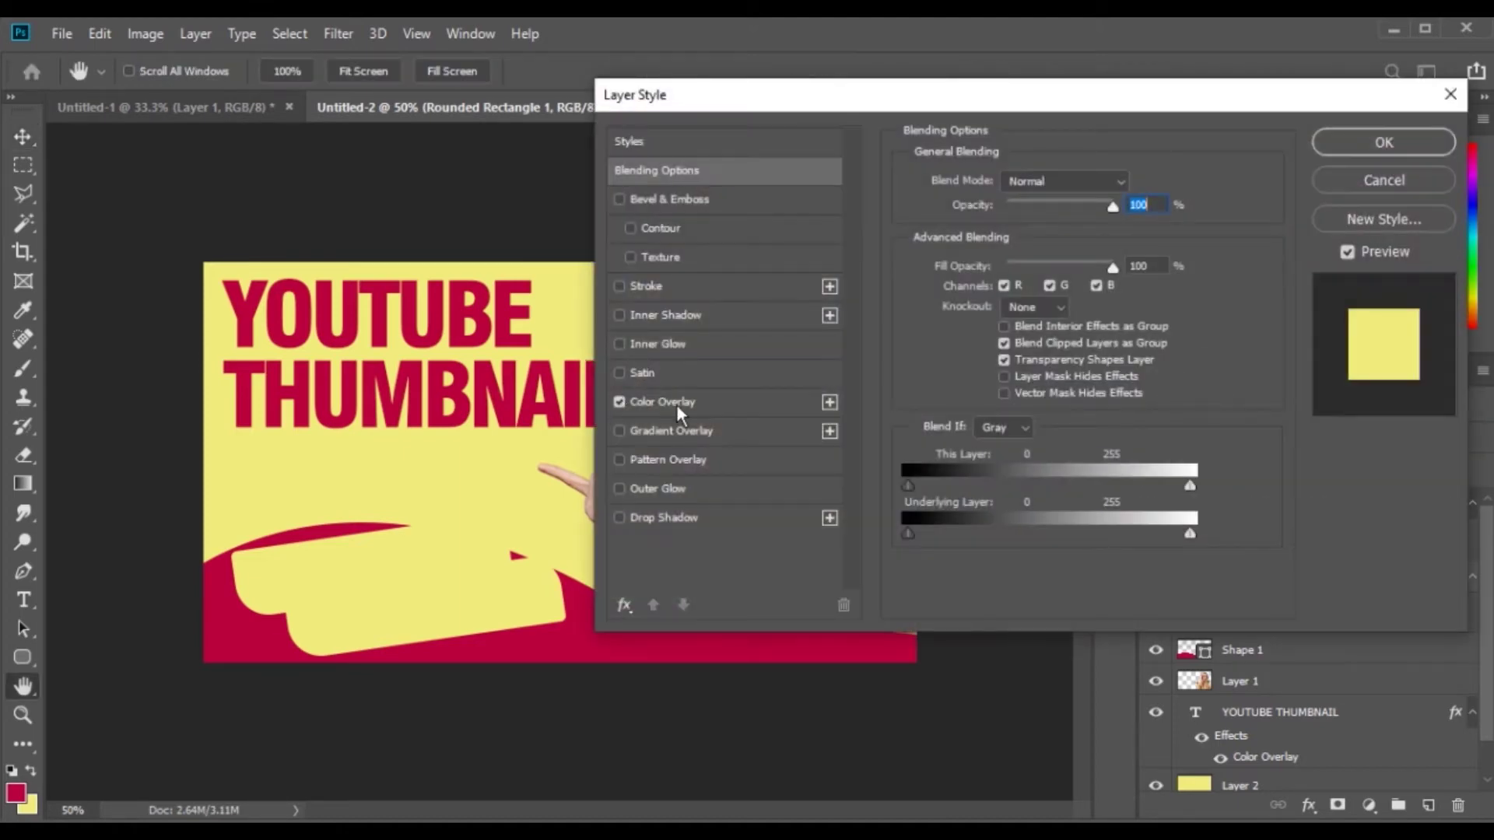
# - Change the lower rounded rectangle's Color Overlay to the crimson sampled from the wave shape
pyautogui.click(677, 406)
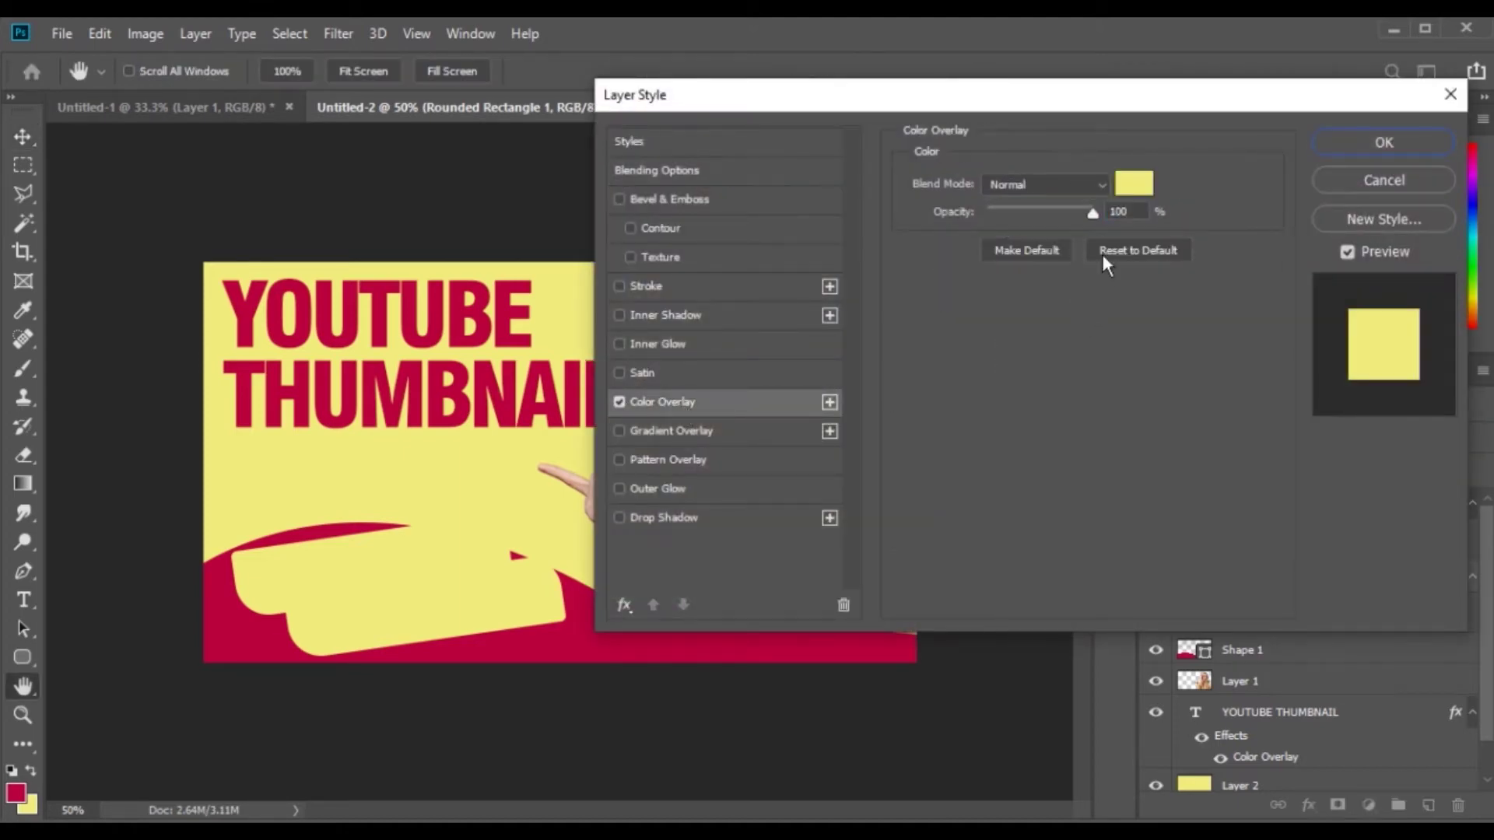
pyautogui.click(1128, 181)
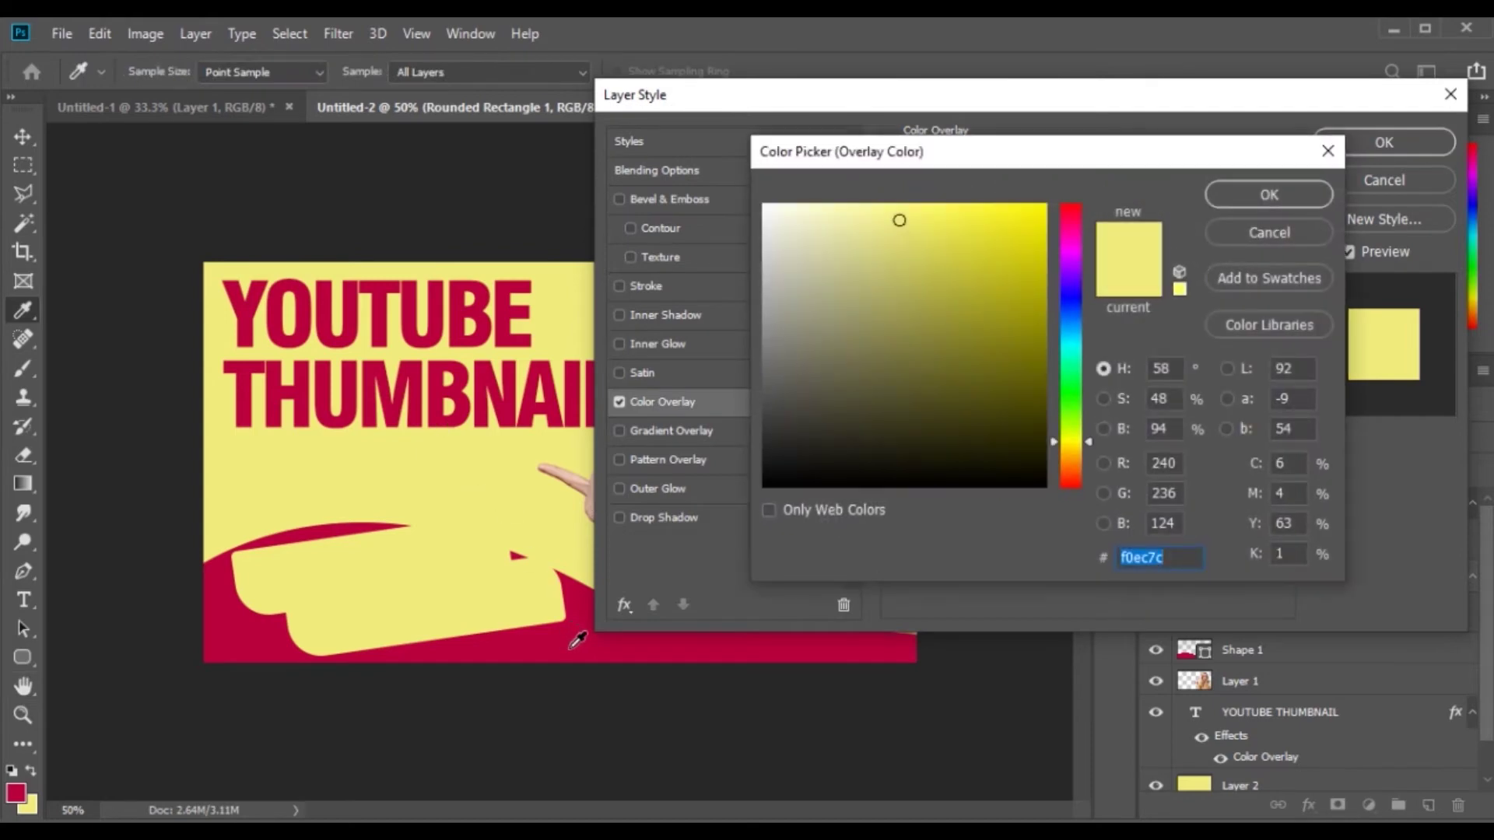
pyautogui.click(574, 644)
pyautogui.press('Return')
pyautogui.press('Return')
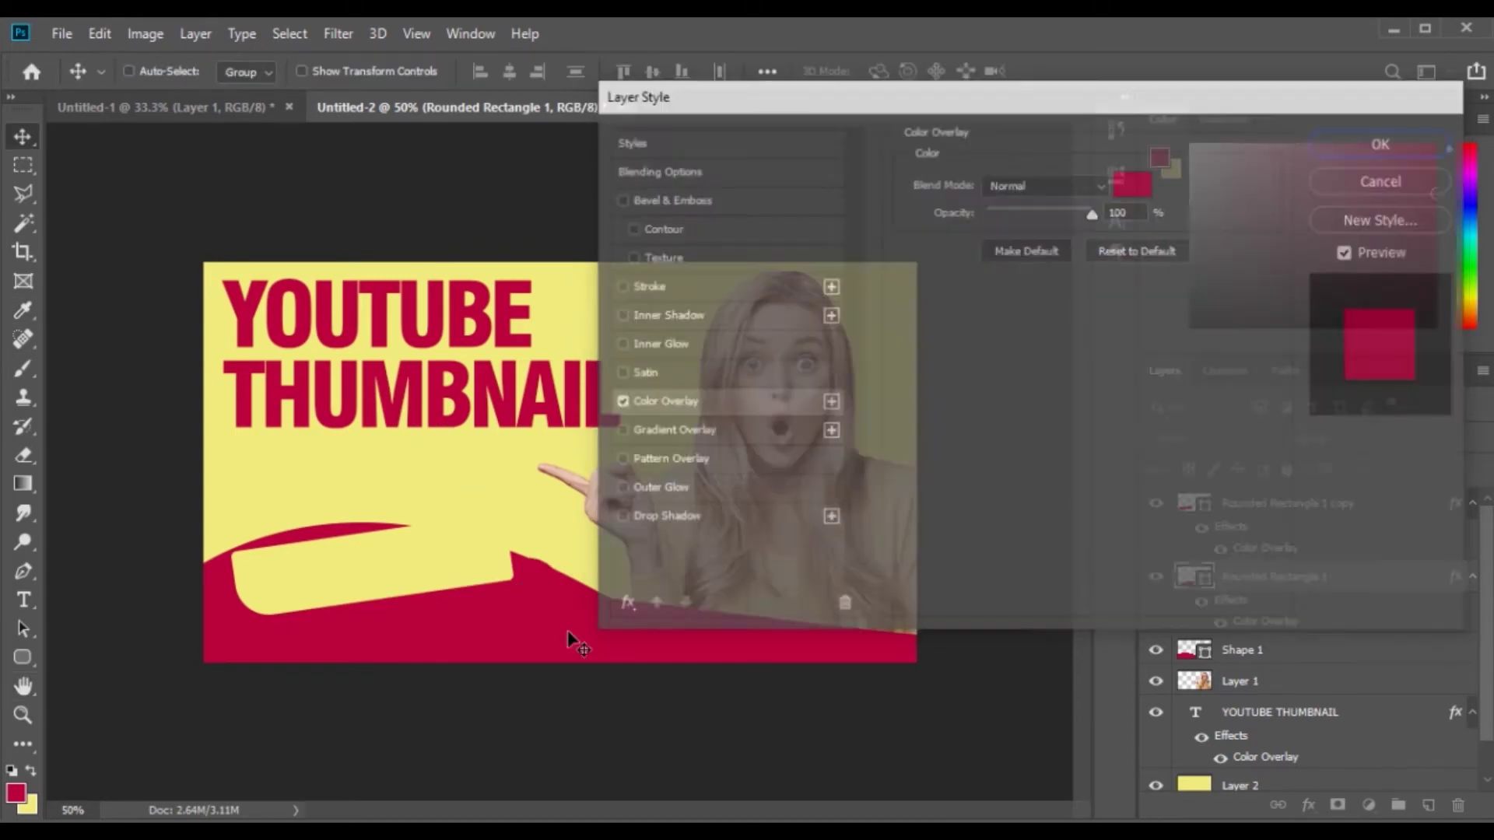
# - Shift the crimson rounded rectangle up behind the yellow one and rotate both rounded rectangles together slightly
pyautogui.moveTo(510, 592)
pyautogui.mouseDown()
pyautogui.moveTo(486, 505)
pyautogui.moveTo(470, 533)
pyautogui.moveTo(467, 517)
pyautogui.moveTo(492, 535)
pyautogui.moveTo(490, 486)
pyautogui.moveTo(487, 540)
pyautogui.moveTo(515, 564)
pyautogui.mouseUp()
pyautogui.keyDown('shift'); pyautogui.click(1286, 519); pyautogui.keyUp('shift')
pyautogui.hotkey('ctrl', 't')
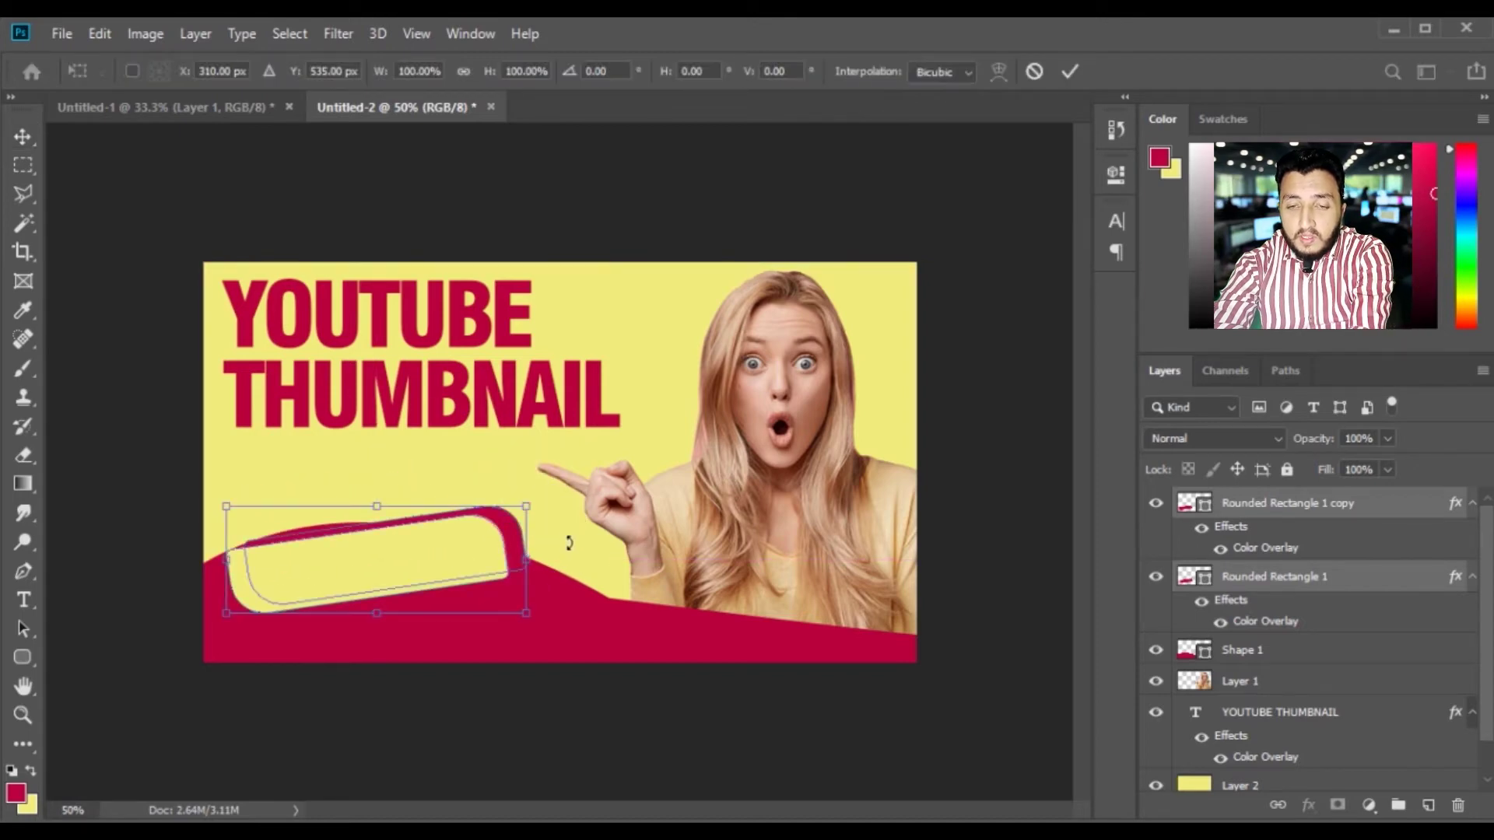
pyautogui.moveTo(563, 532); pyautogui.dragTo(561, 538)
pyautogui.press('Return')
pyautogui.moveTo(447, 571); pyautogui.dragTo(455, 578)
# - Widen both rounded rectangles together and reposition them on the crimson wave
pyautogui.hotkey('ctrl', 't')
pyautogui.moveTo(531, 509); pyautogui.dragTo(596, 519)
pyautogui.press('Return')
pyautogui.moveTo(451, 563); pyautogui.dragTo(459, 559)
# - Add the text "ATTRACTIVE" in 125 pt Swis721 BlkCn BT Black above the yellow rounded rectangle
pyautogui.rightClick(458, 548)
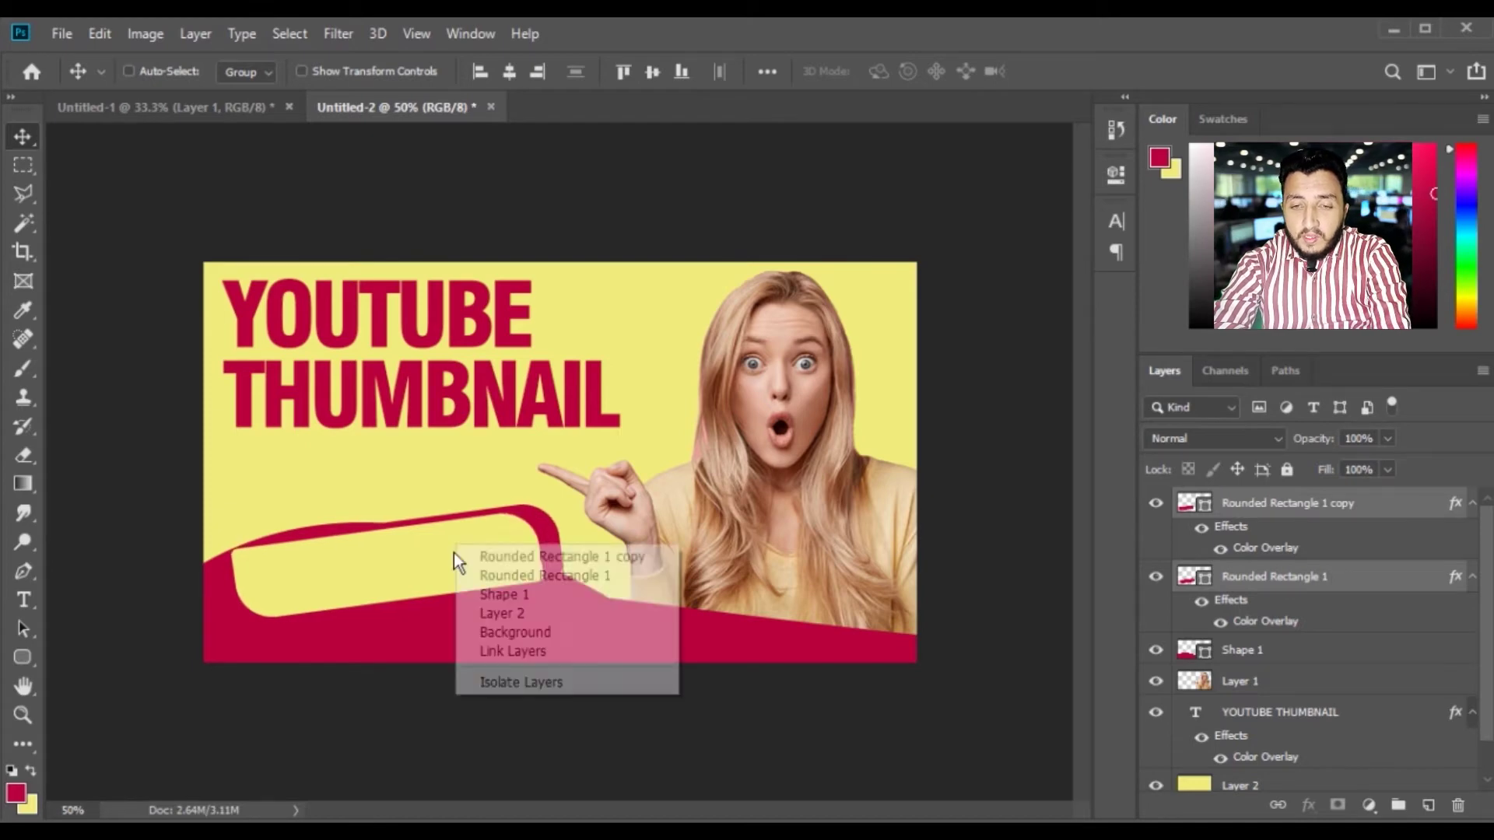
pyautogui.click(471, 551)
pyautogui.press('t')
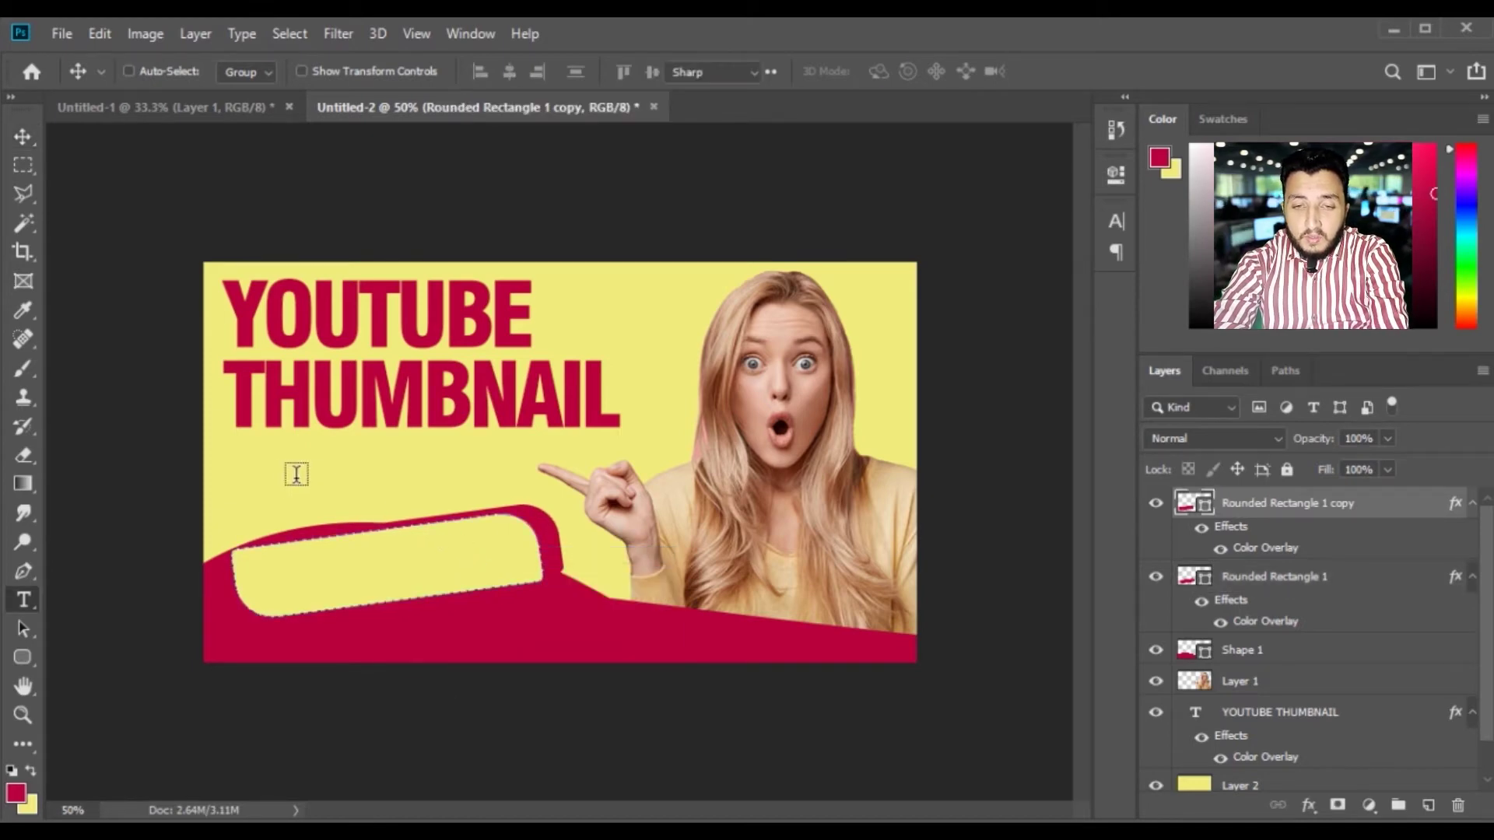
pyautogui.click(374, 488)
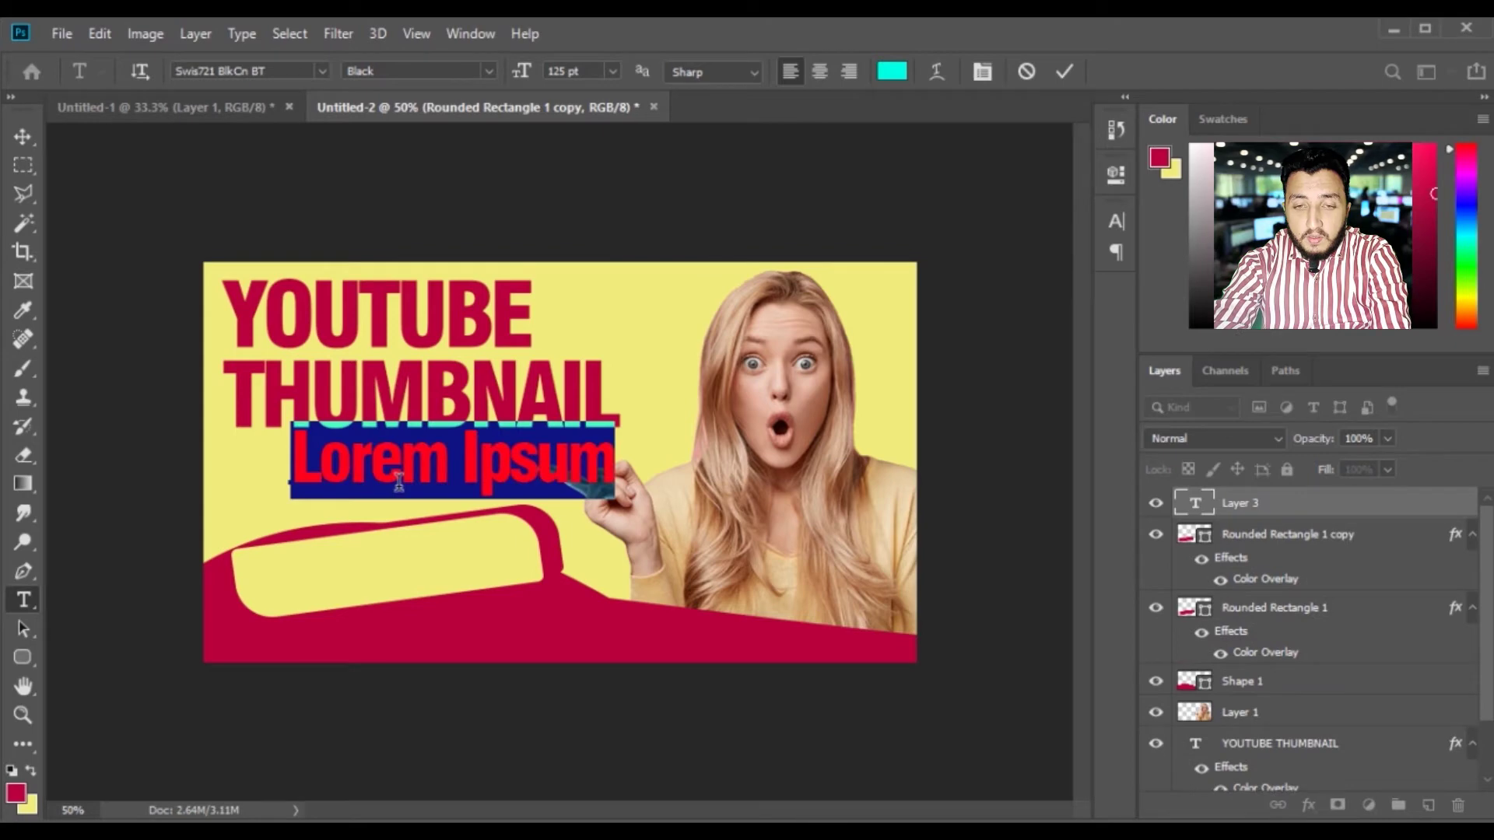
pyautogui.write('A')
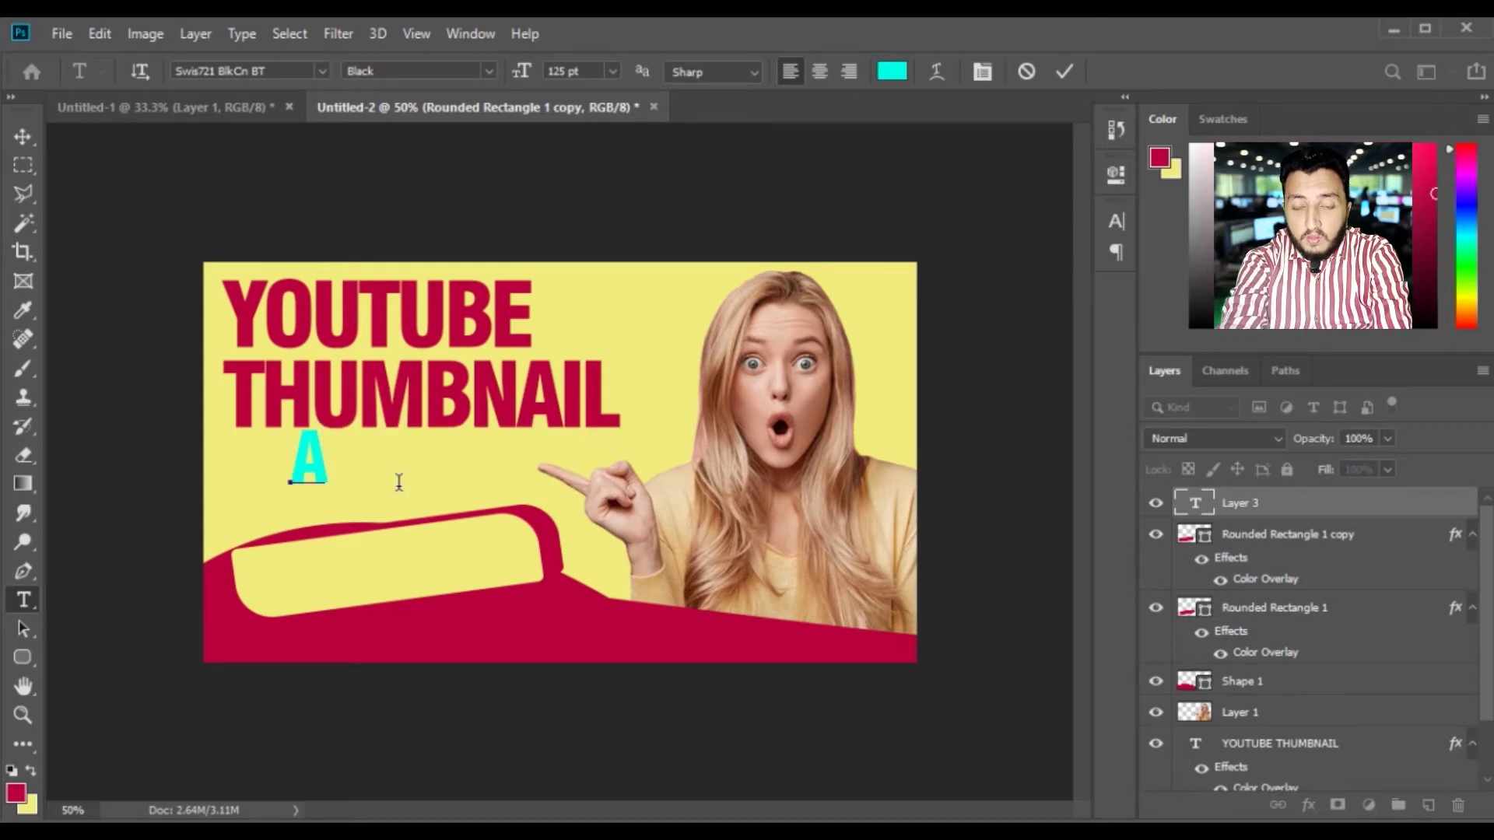
pyautogui.write('TTRA')
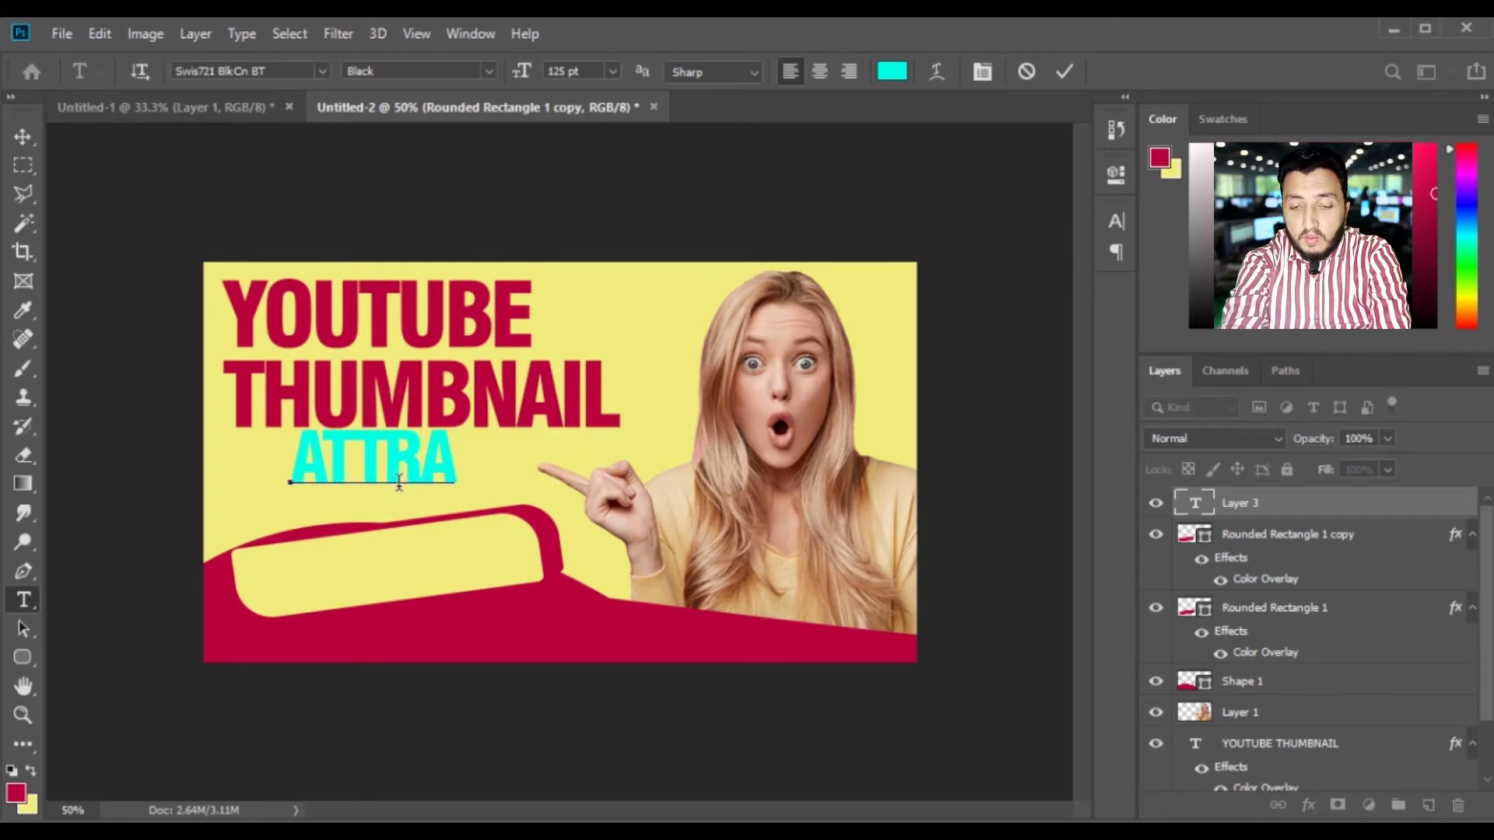
pyautogui.write('CTIVE')
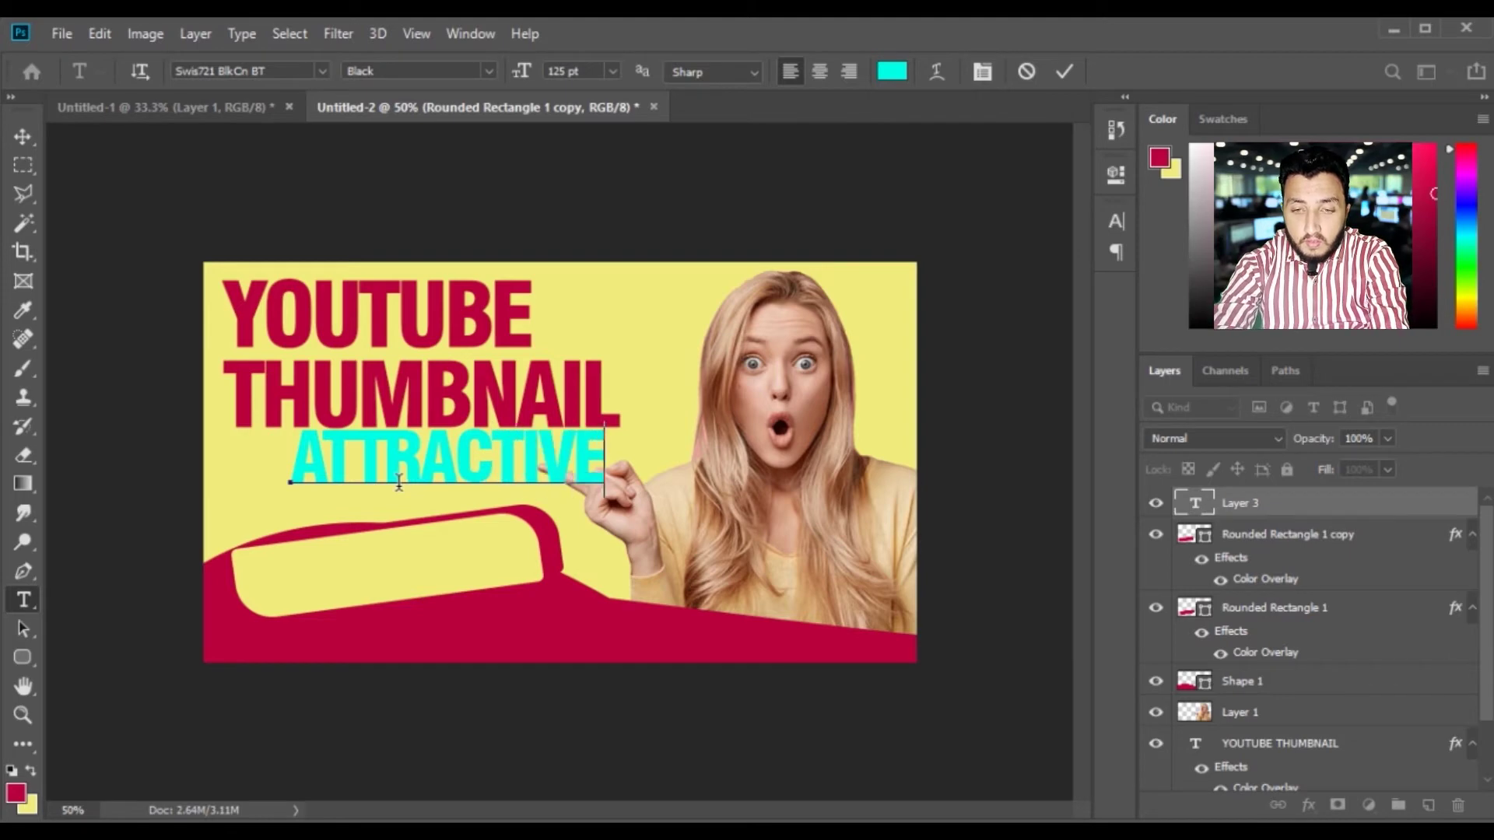
pyautogui.hotkey('ctrl', 'Return')
# - Move the ATTRACTIVE text onto the yellow rounded rectangle and scale it down to fit inside
pyautogui.press('v')
pyautogui.moveTo(434, 476); pyautogui.dragTo(409, 559)
pyautogui.hotkey('ctrl', '+')
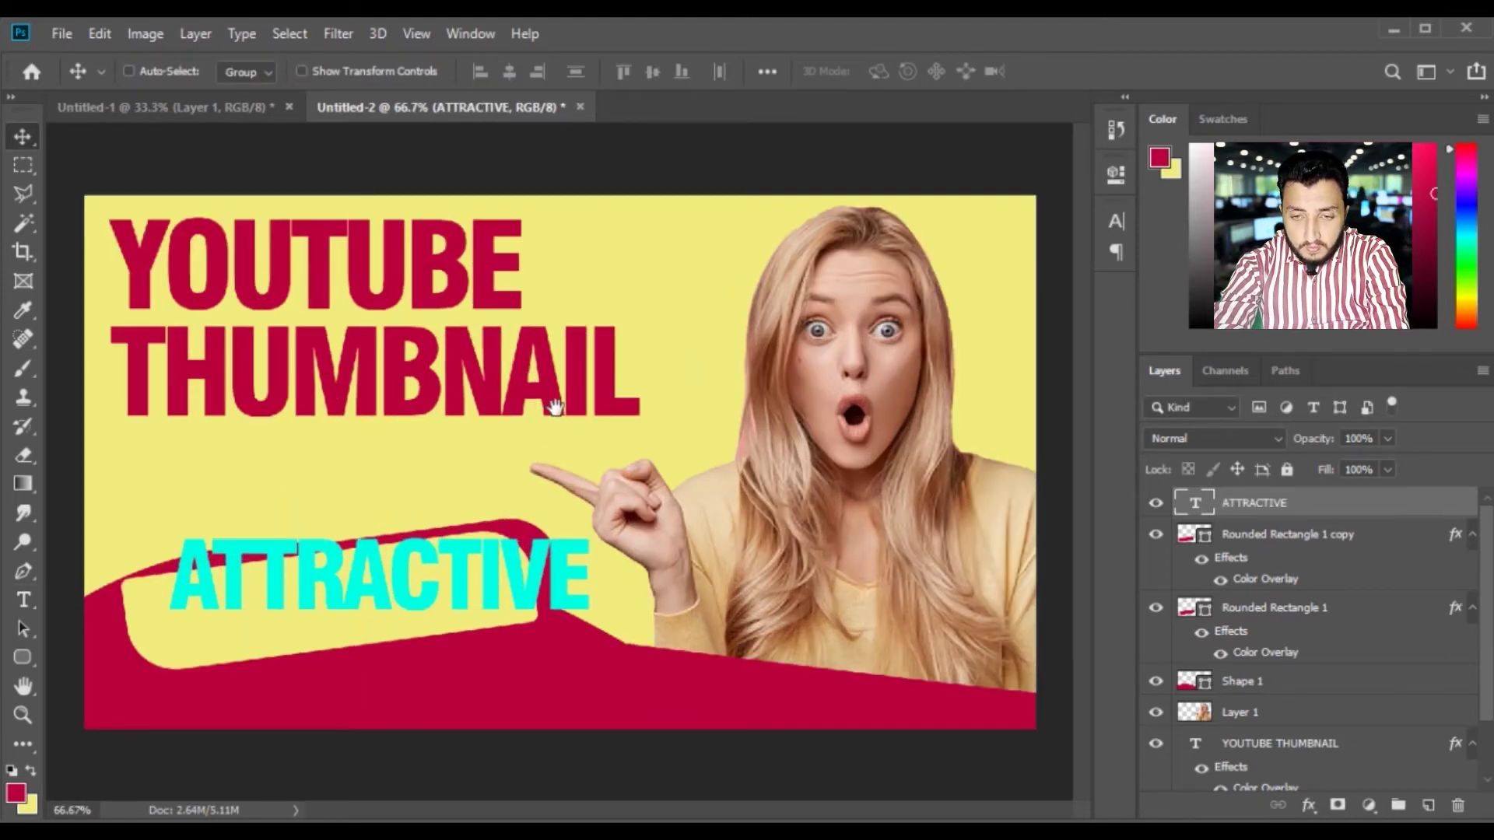
pyautogui.hotkey('ctrl', '+')
pyautogui.moveTo(407, 581); pyautogui.dragTo(619, 363)
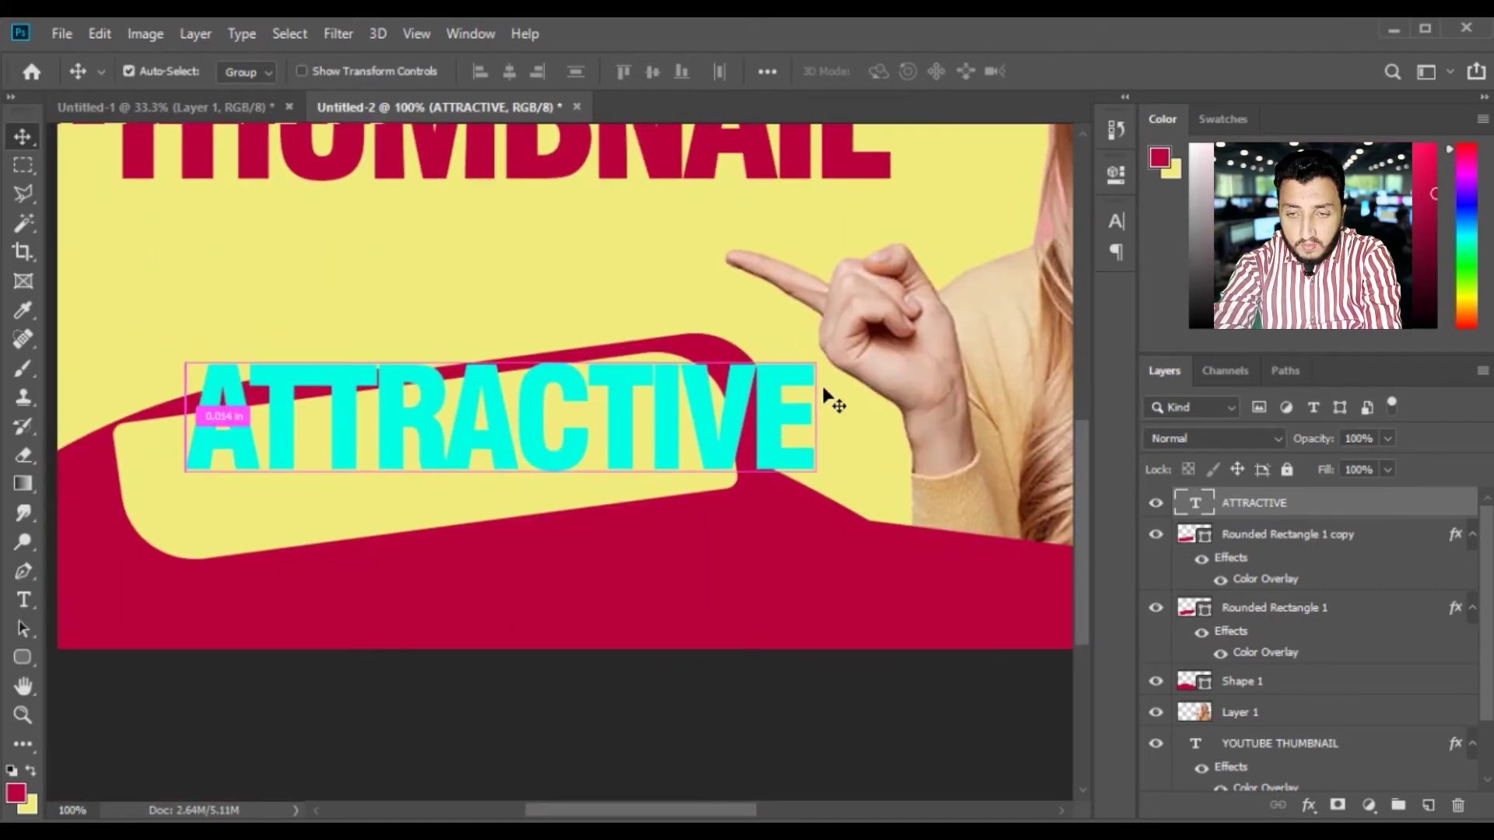
pyautogui.hotkey('ctrl', 't')
pyautogui.moveTo(801, 361); pyautogui.dragTo(610, 433)
pyautogui.press('Return')
pyautogui.moveTo(517, 467); pyautogui.dragTo(537, 467)
# - Rotate the ATTRACTIVE text counterclockwise to match the banner's tilt and centre it on the yellow shape
pyautogui.hotkey('ctrl', 't')
pyautogui.moveTo(737, 427); pyautogui.dragTo(735, 415)
pyautogui.press('Return')
pyautogui.moveTo(560, 445); pyautogui.dragTo(567, 450)
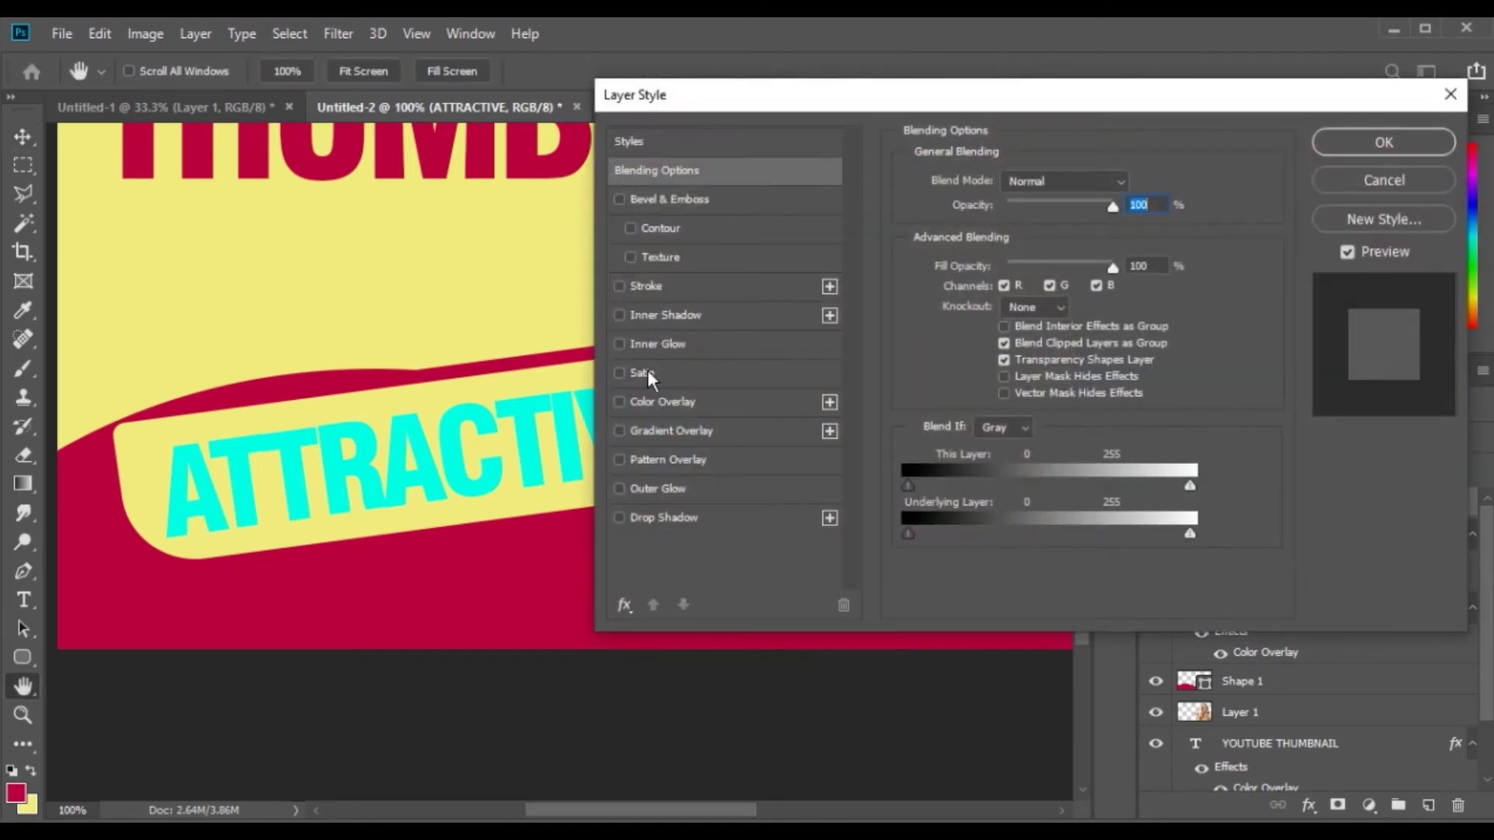
# - Give the ATTRACTIVE text a dark grey Color Overlay
pyautogui.click(661, 402)
pyautogui.click(1133, 184)
pyautogui.moveTo(883, 406); pyautogui.dragTo(758, 430)
pyautogui.press('Return')
pyautogui.press('Return')
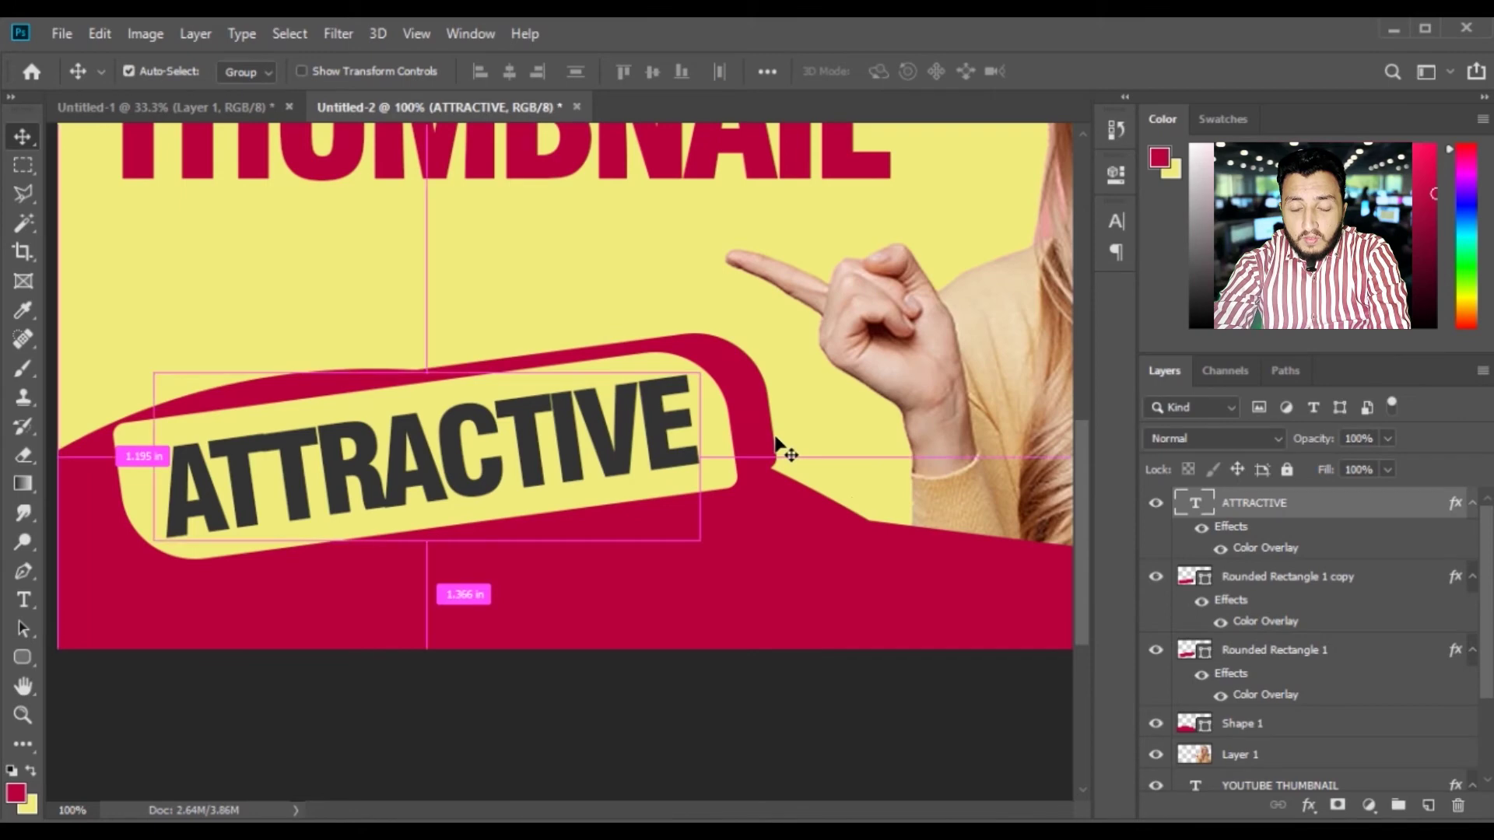
# - Duplicate the yellow rounded rectangle and offset the copy downward beneath the ATTRACTIVE banner
pyautogui.hotkey('ctrl', '-')
pyautogui.hotkey('ctrl', '+')
pyautogui.moveTo(467, 598); pyautogui.dragTo(816, 309)
pyautogui.keyDown('ctrl'); pyautogui.rightClick(830, 409); pyautogui.keyUp('ctrl')
pyautogui.click(855, 421)
pyautogui.rightClick(855, 406)
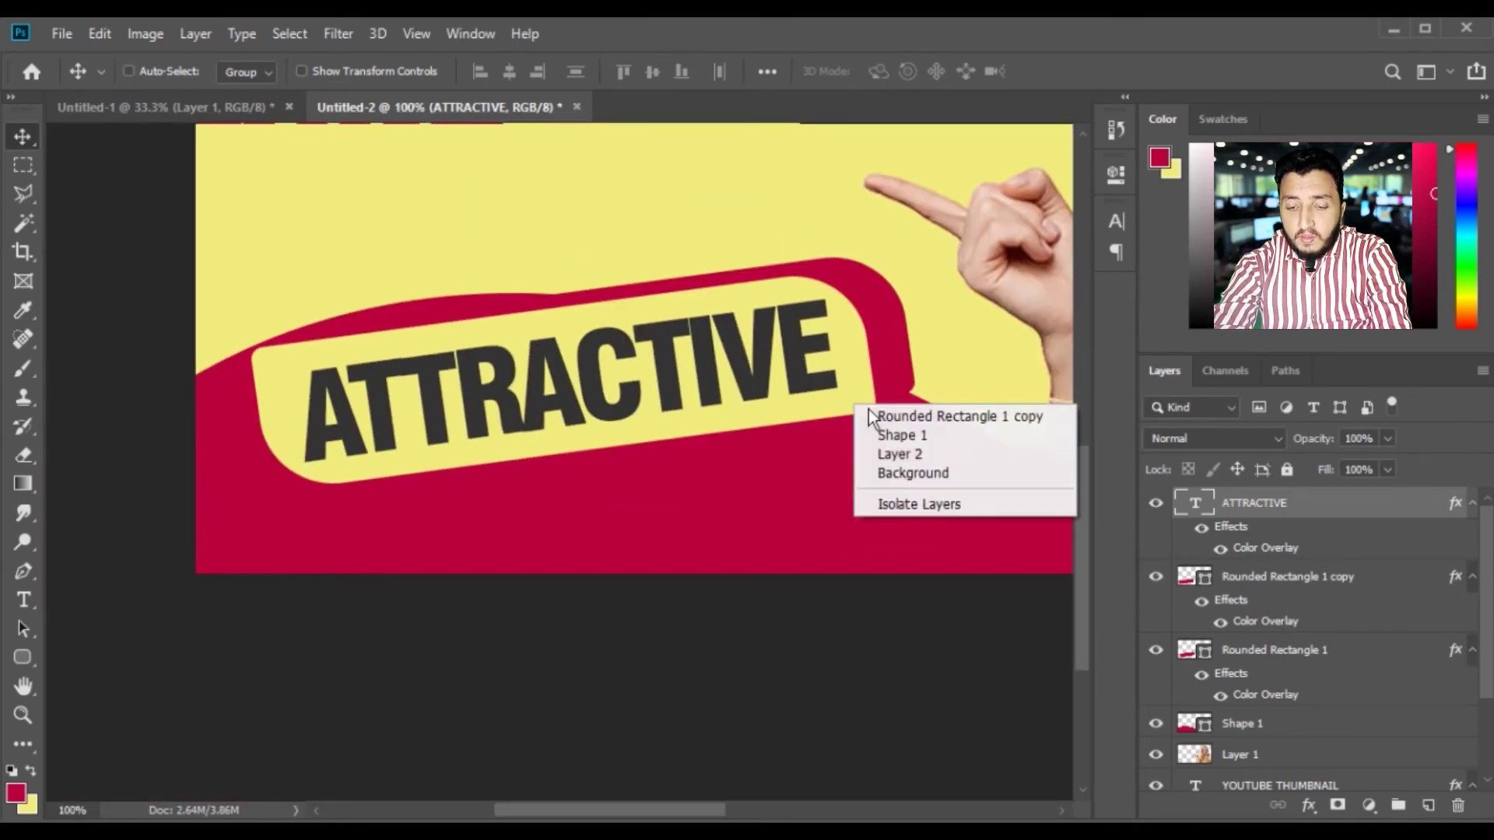
pyautogui.click(886, 418)
pyautogui.moveTo(887, 418); pyautogui.dragTo(829, 477)
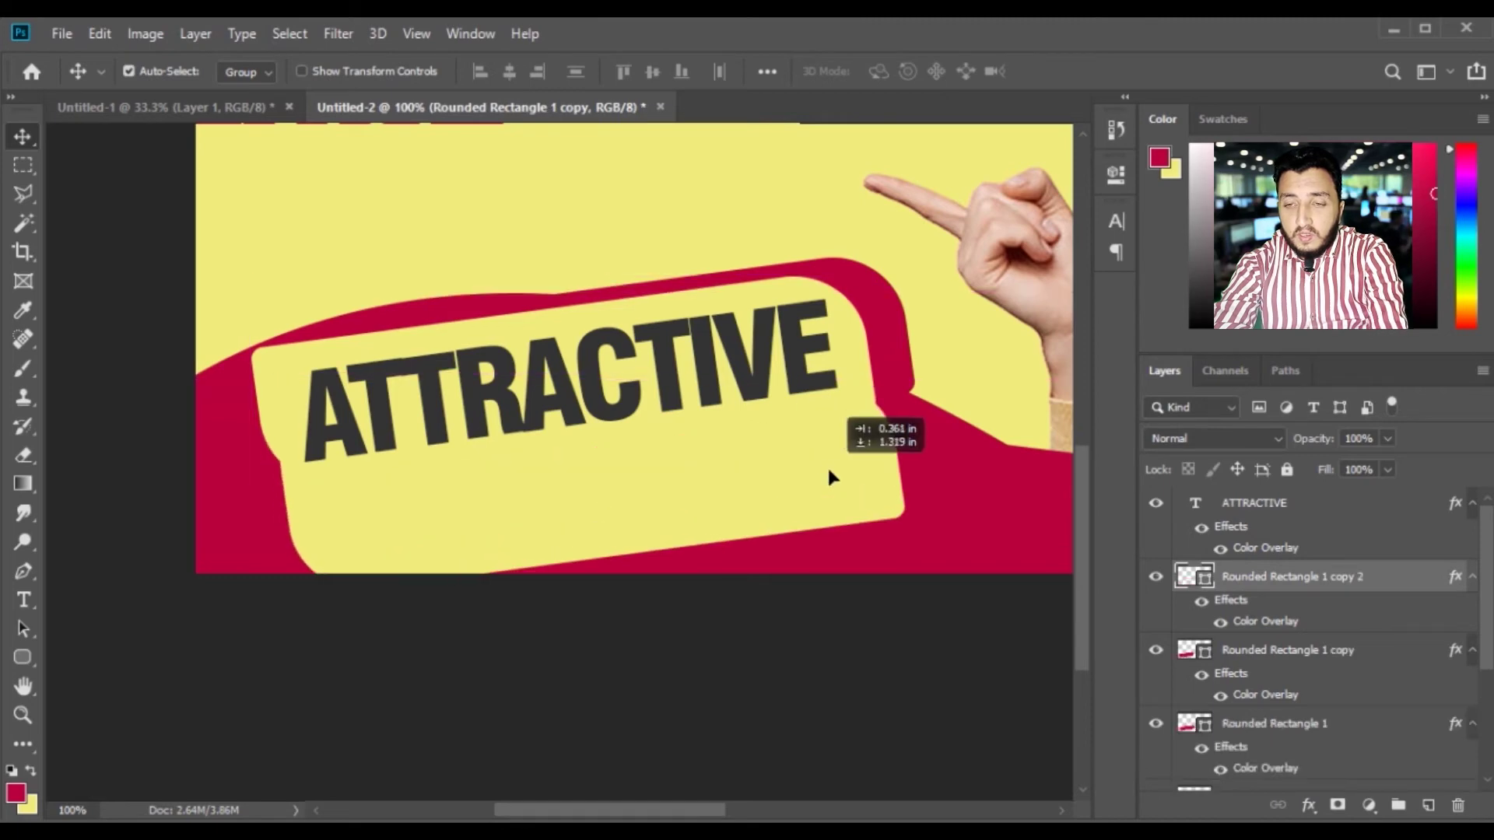
# - Scale down the duplicated yellow rounded rectangle and fit it just below the ATTRACTIVE banner
pyautogui.hotkey('ctrl', 't')
pyautogui.moveTo(908, 377); pyautogui.dragTo(716, 448)
pyautogui.moveTo(600, 501); pyautogui.dragTo(704, 468)
pyautogui.hotkey('ctrl', 't')
pyautogui.moveTo(393, 498); pyautogui.dragTo(409, 502)
pyautogui.press('Return')
# - Duplicate the small yellow rounded rectangle and give the copy a crimson Color Overlay sampled from the wave, without a stroke
pyautogui.moveTo(631, 442); pyautogui.dragTo(705, 454)
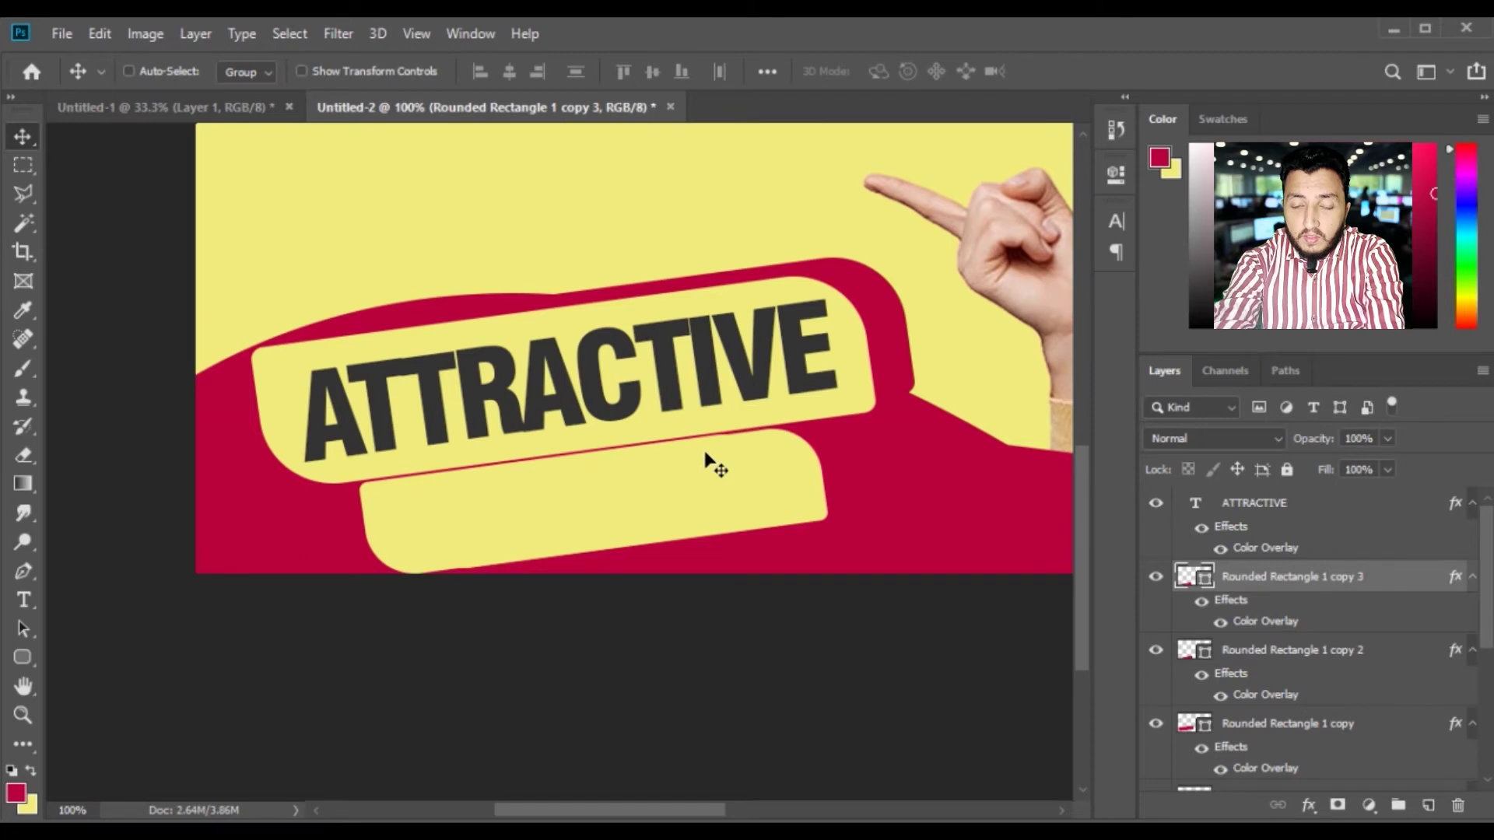
pyautogui.hotkey('ctrl', '[')
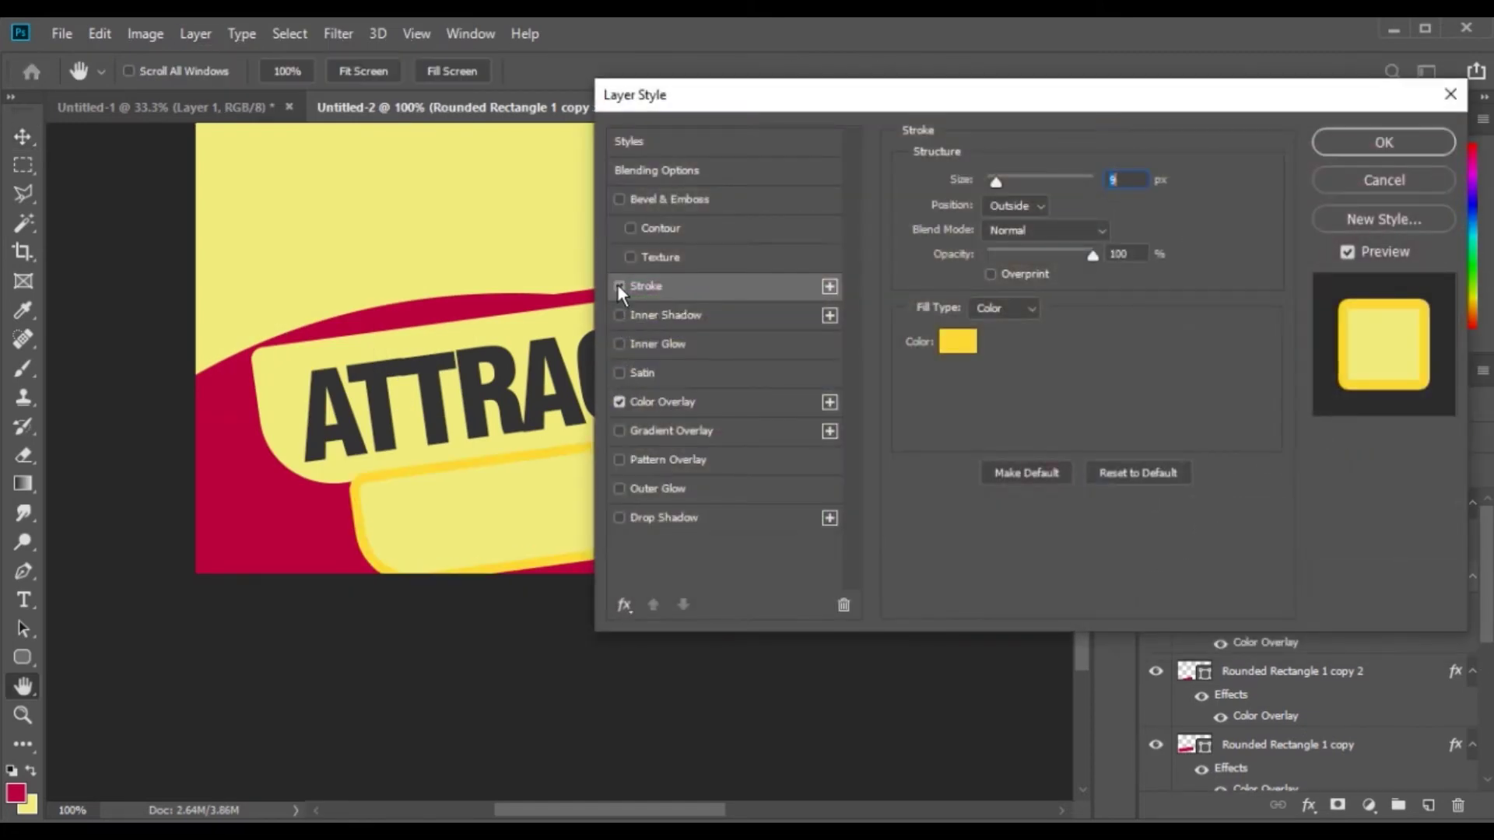
pyautogui.click(618, 285)
pyautogui.click(696, 403)
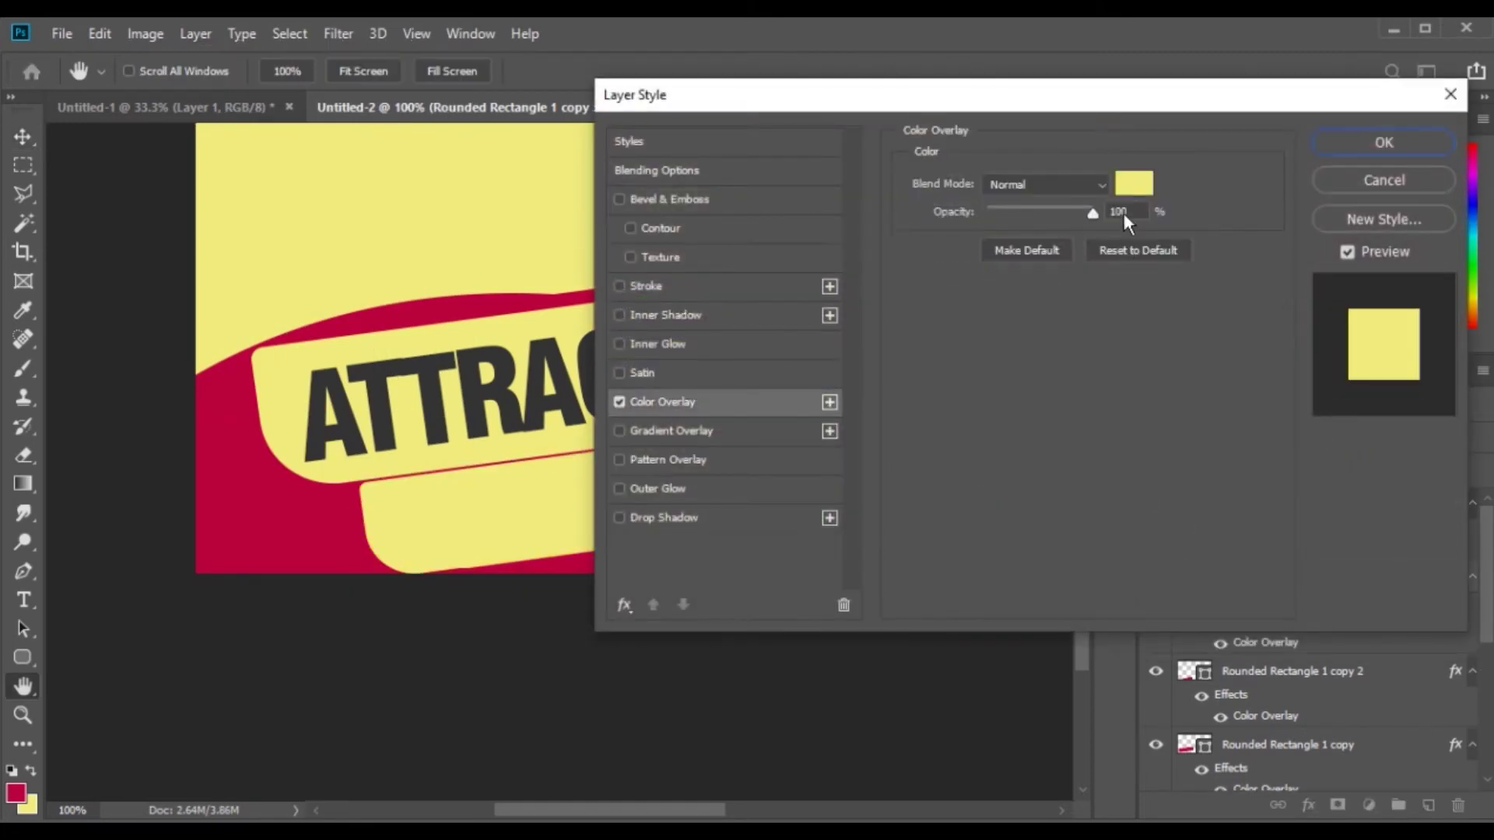
pyautogui.click(1134, 185)
pyautogui.click(276, 514)
pyautogui.press('Return')
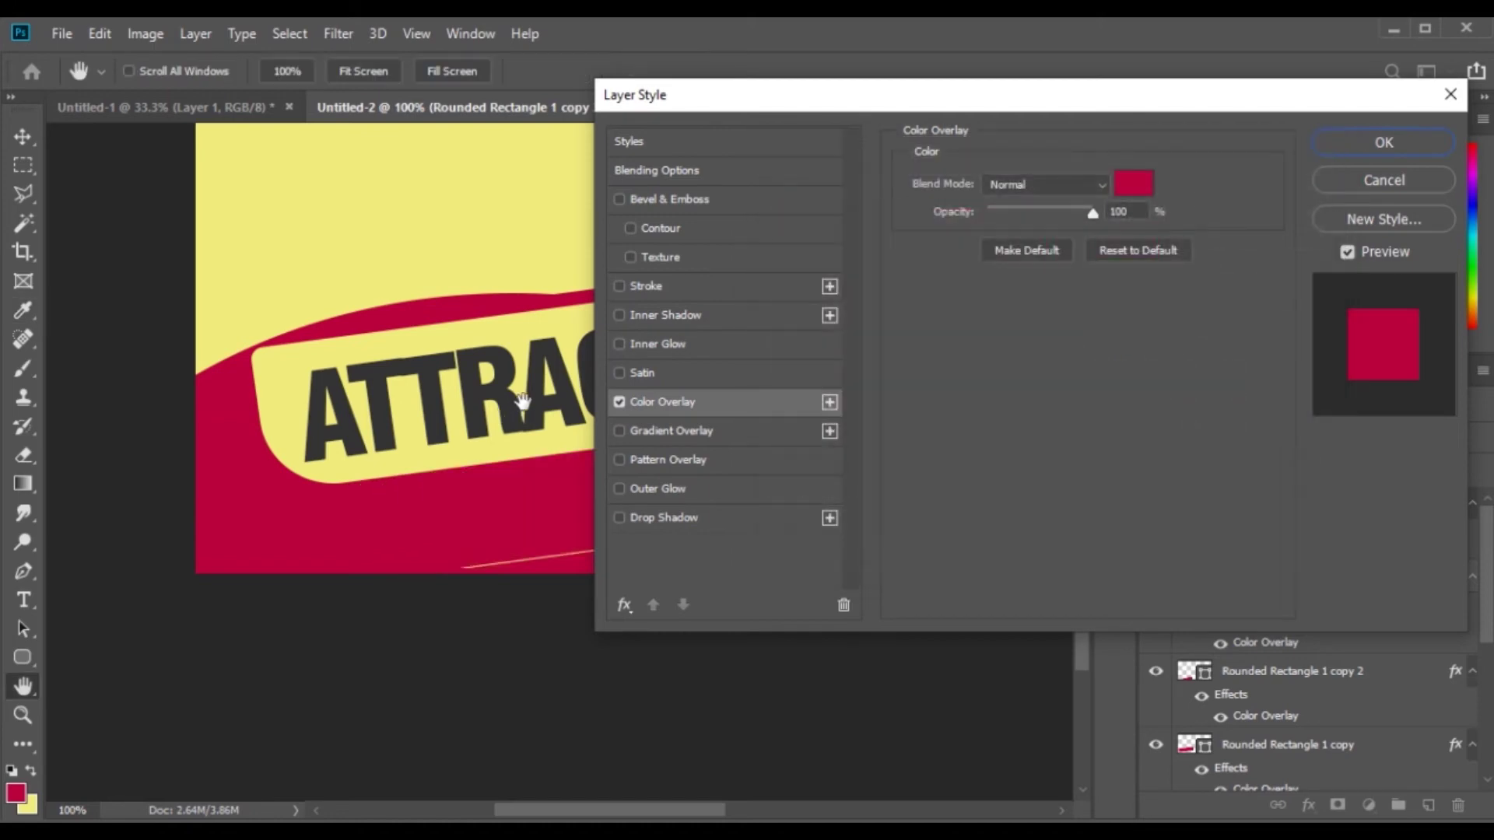
pyautogui.press('Return')
# - Offset the crimson copy to the right and distort its corners so thin yellow edges show around it
pyautogui.moveTo(609, 517); pyautogui.dragTo(661, 511)
pyautogui.hotkey('ctrl', 't')
pyautogui.rightClick(685, 489)
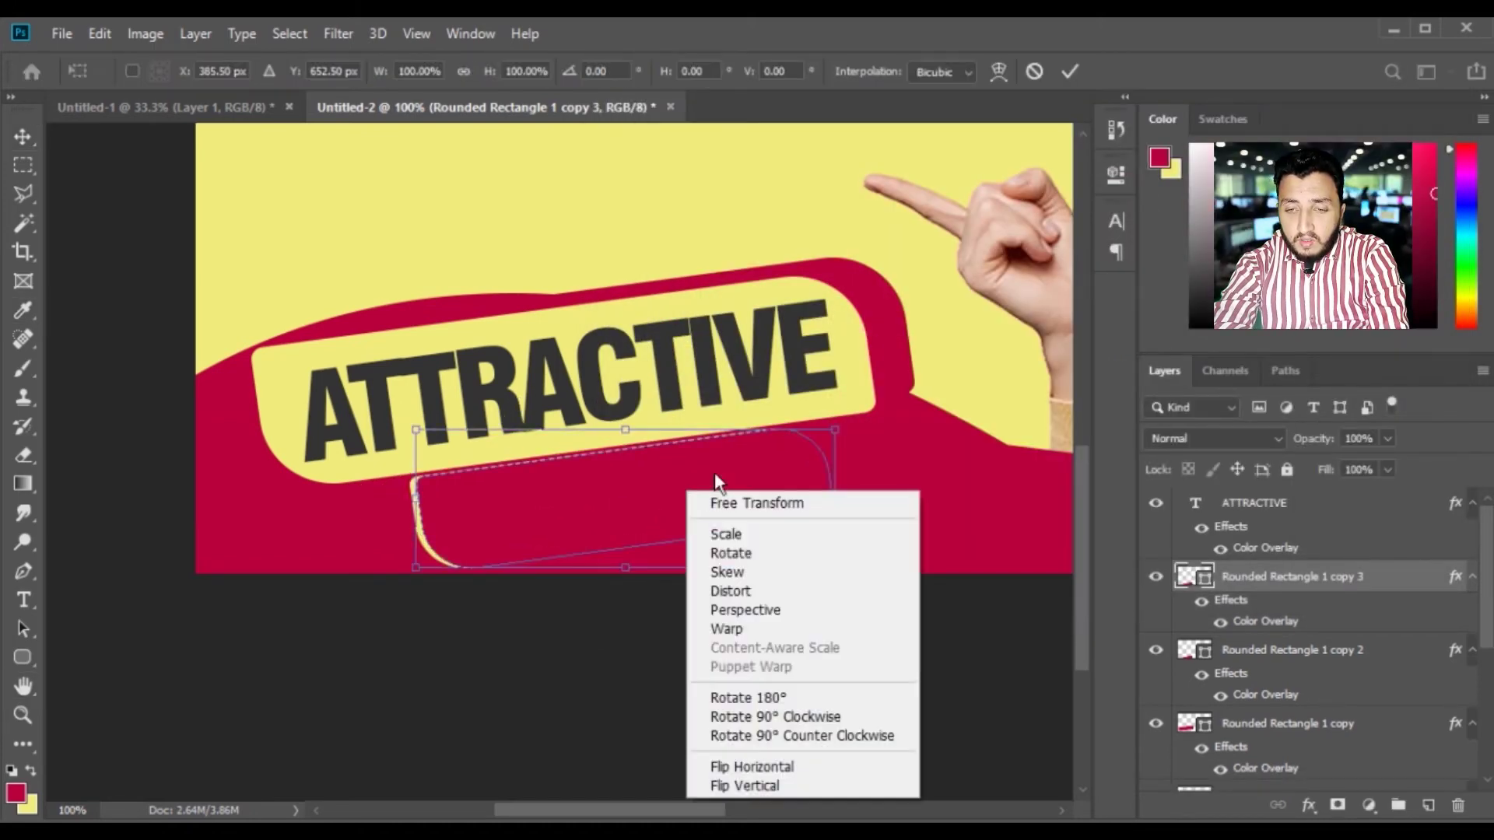
pyautogui.click(763, 590)
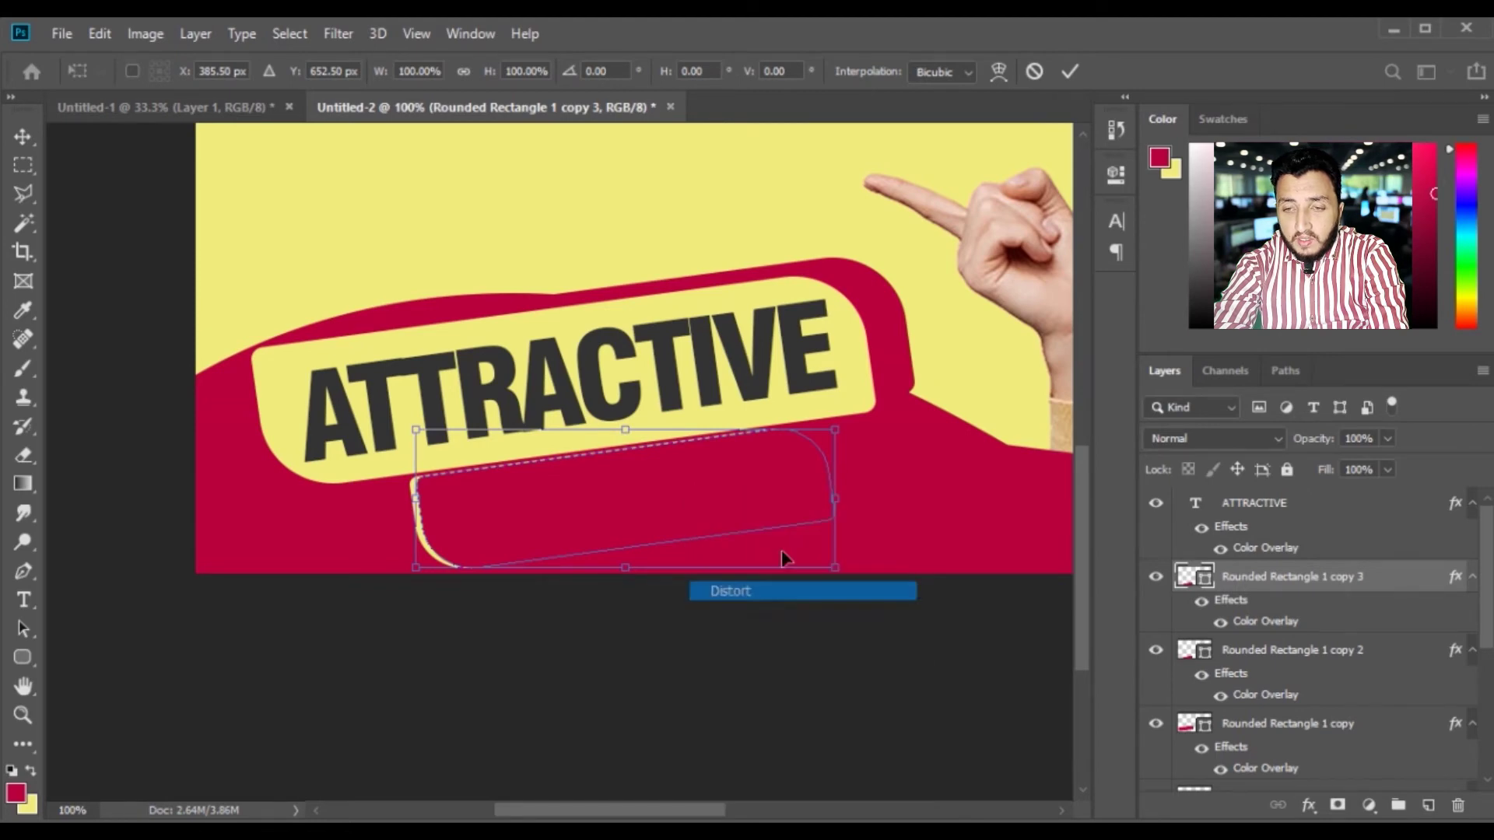
pyautogui.moveTo(834, 429)
pyautogui.mouseDown()
pyautogui.moveTo(804, 444)
pyautogui.moveTo(809, 433)
pyautogui.mouseUp()
pyautogui.moveTo(424, 571)
pyautogui.mouseDown()
pyautogui.moveTo(424, 513)
pyautogui.moveTo(429, 567)
pyautogui.mouseUp()
pyautogui.press('Return')
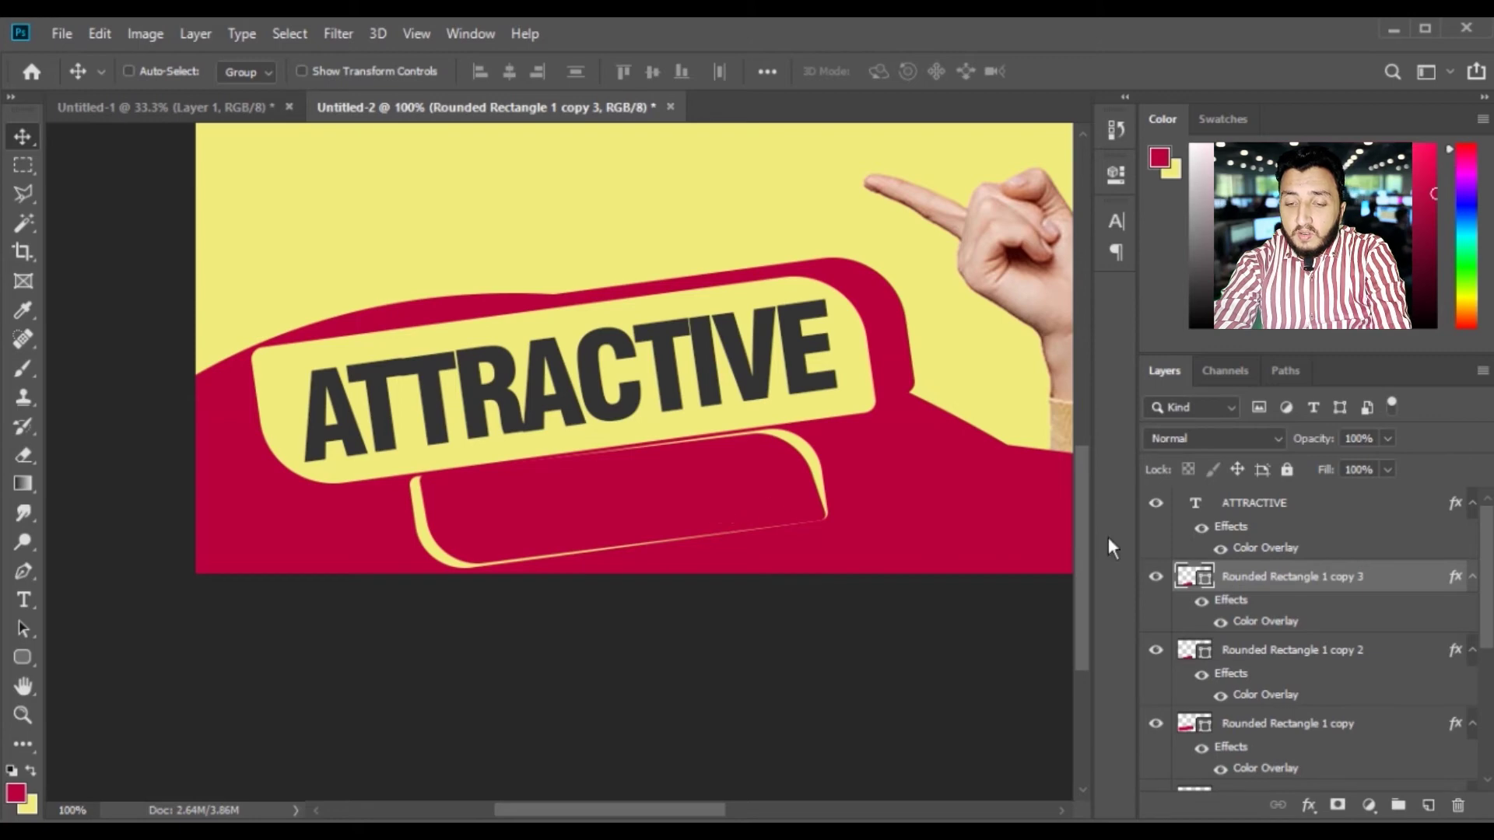
# - Duplicate the ATTRACTIVE text onto the small lower banner and change the copy's wording to "DESIGN"
pyautogui.click(1217, 515)
pyautogui.keyDown('alt'); pyautogui.moveTo(710, 360); pyautogui.dragTo(752, 465); pyautogui.keyUp('alt')
pyautogui.press('t')
pyautogui.click(664, 488)
pyautogui.hotkey('ctrl', 'a')
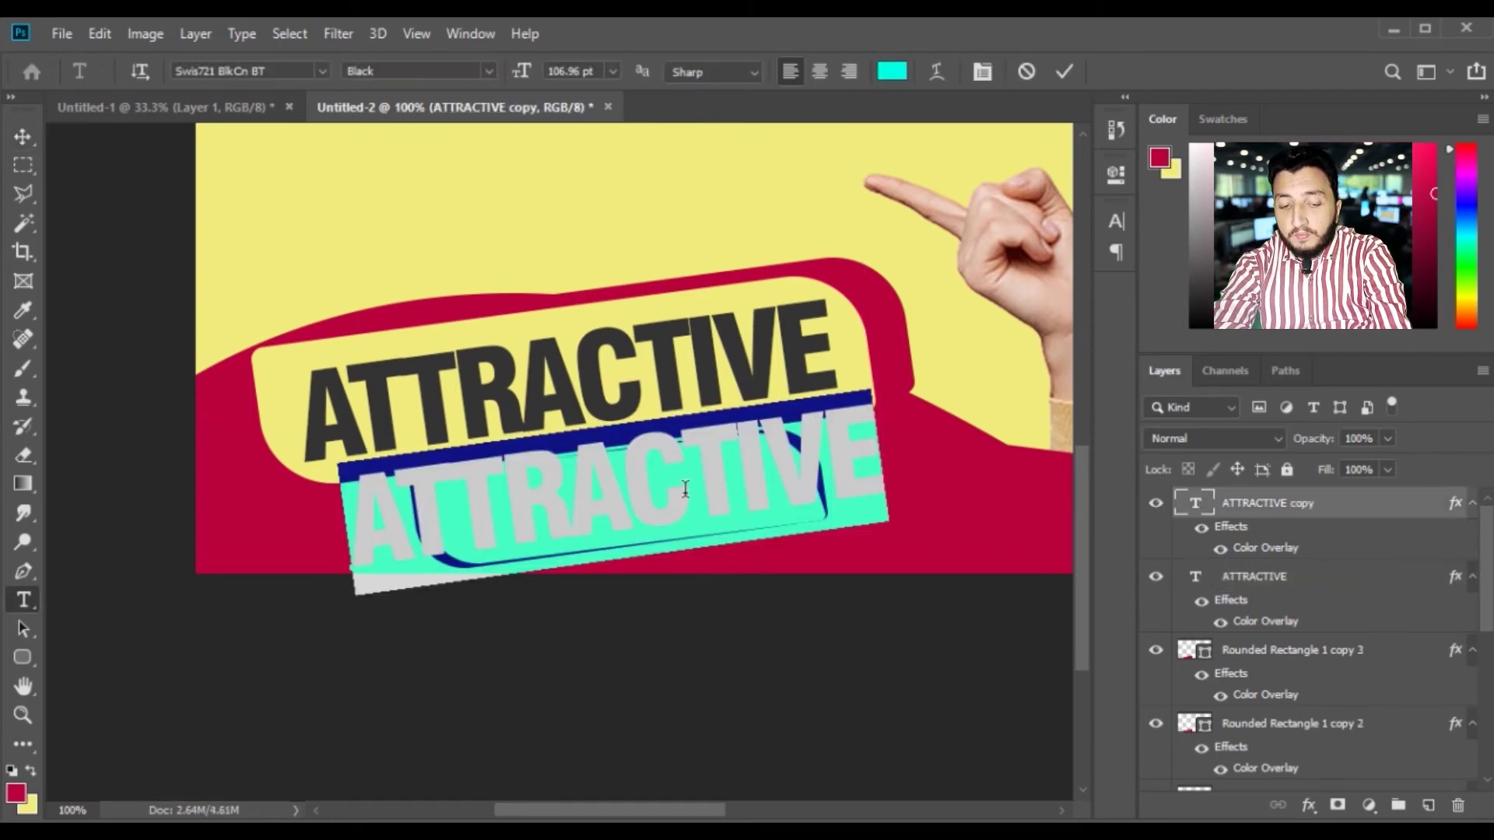
pyautogui.write('DE')
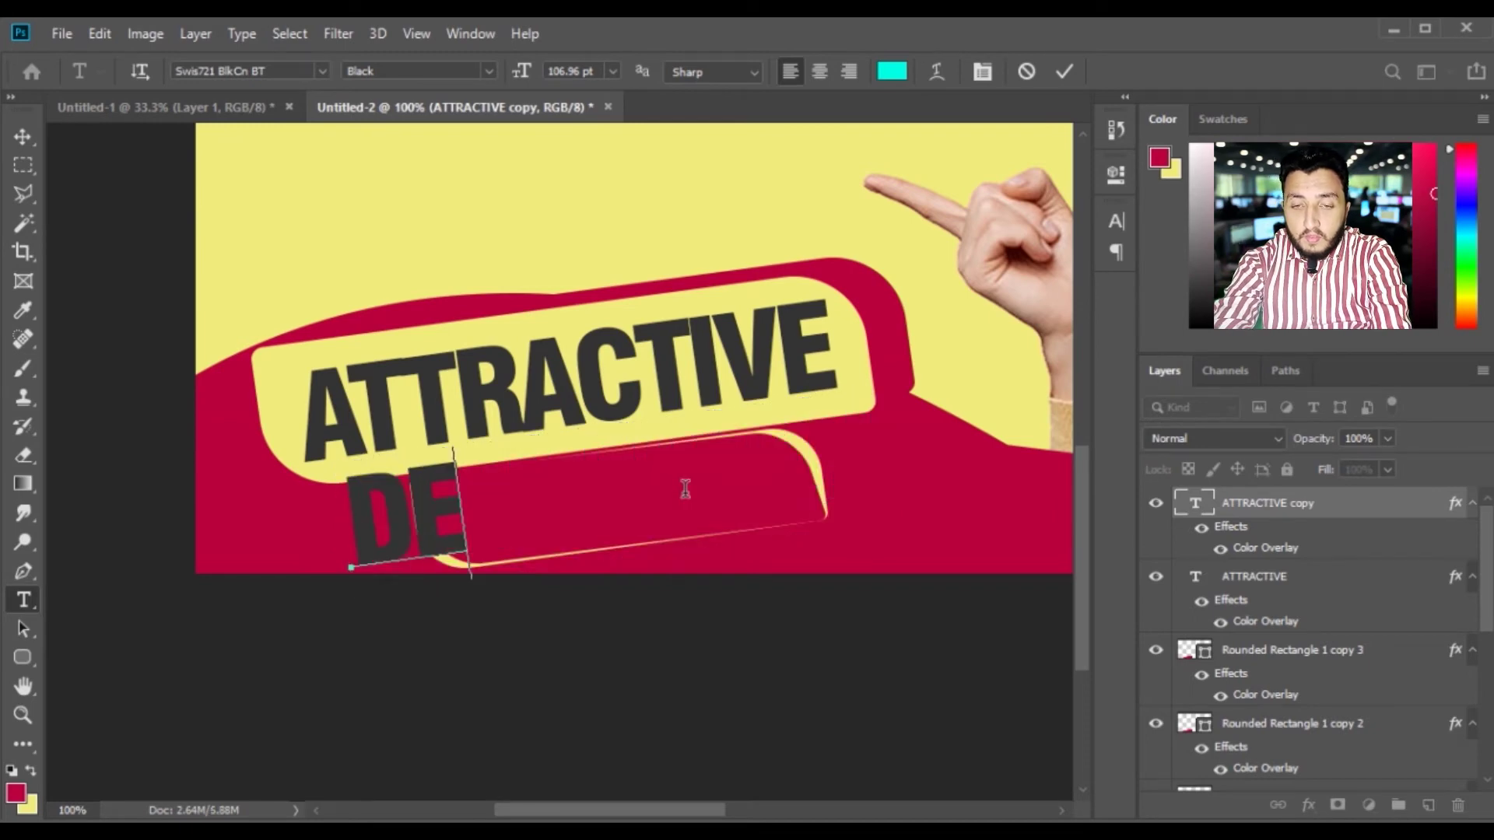
pyautogui.write('SIGN')
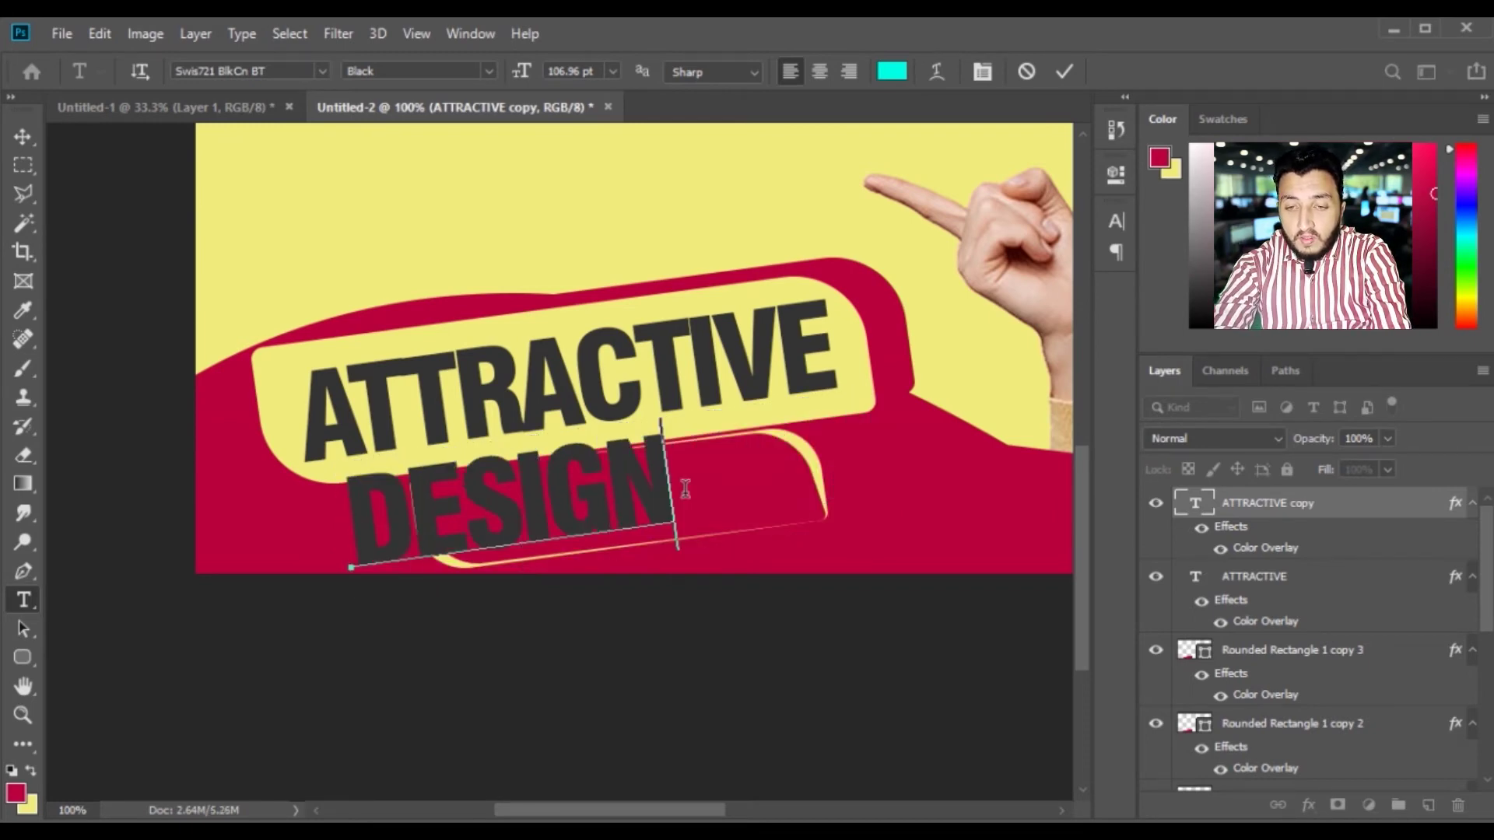
pyautogui.hotkey('ctrl', 'Return')
# - Move the DESIGN text into the small lower banner and scale it down to fit
pyautogui.press('v')
pyautogui.moveTo(660, 473); pyautogui.dragTo(687, 511)
pyautogui.hotkey('ctrl', 't')
pyautogui.press('Return')
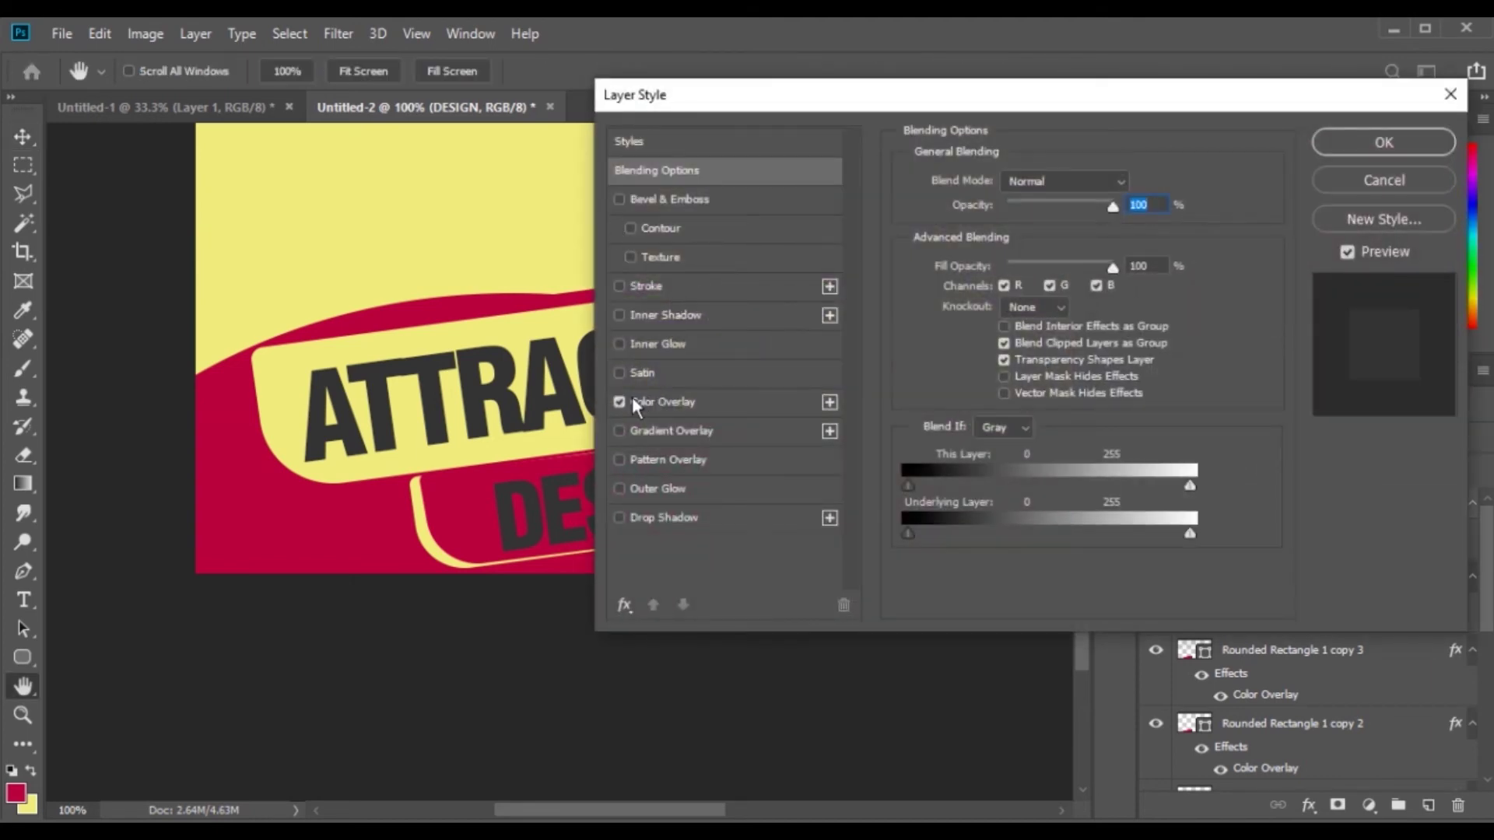
# - Change the DESIGN text's Color Overlay to the background yellow, f0ec7c
pyautogui.click(680, 400)
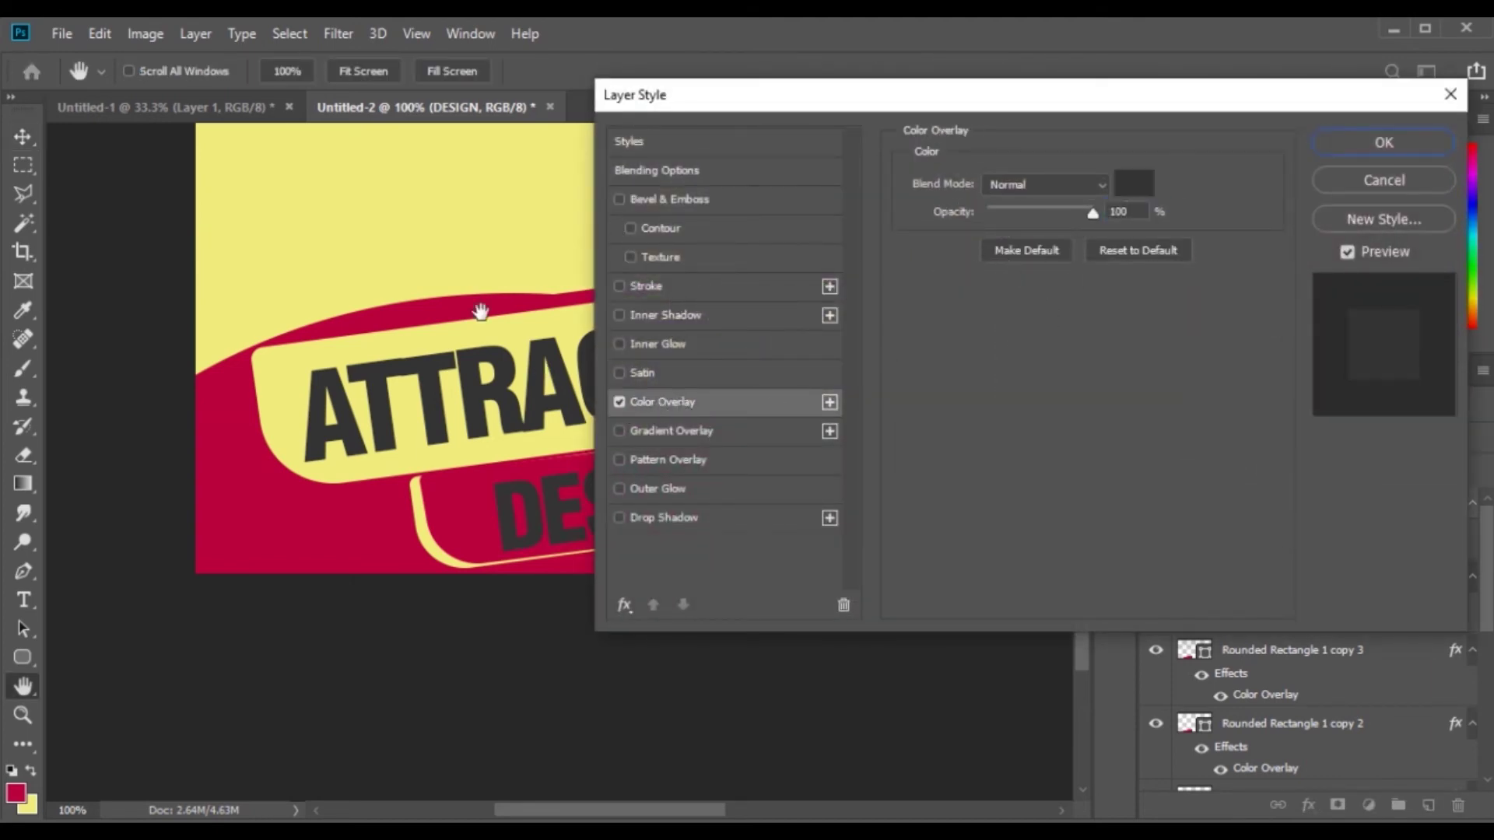
pyautogui.click(1131, 184)
pyautogui.click(356, 238)
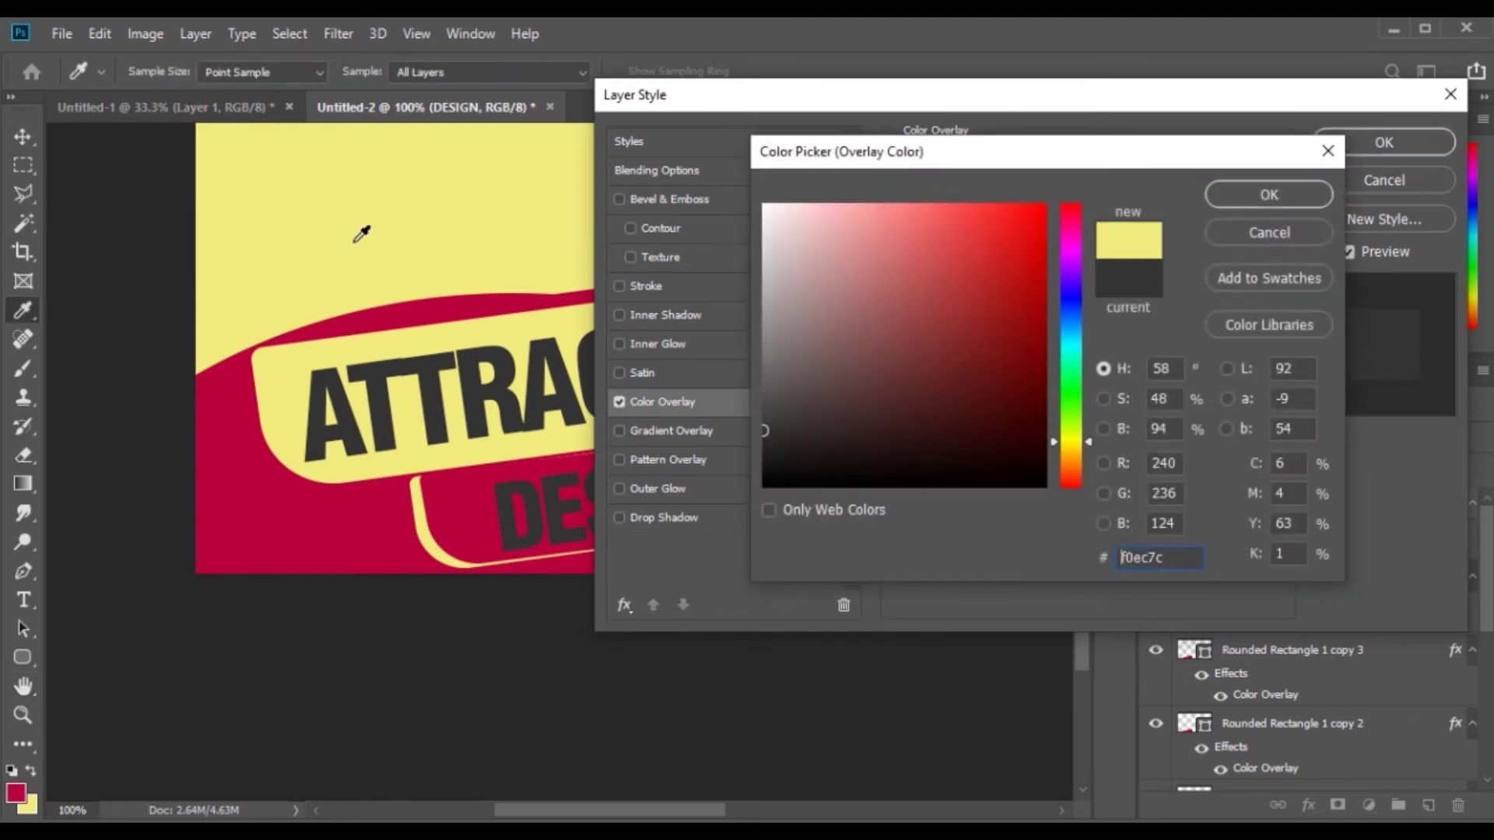
pyautogui.press('Return')
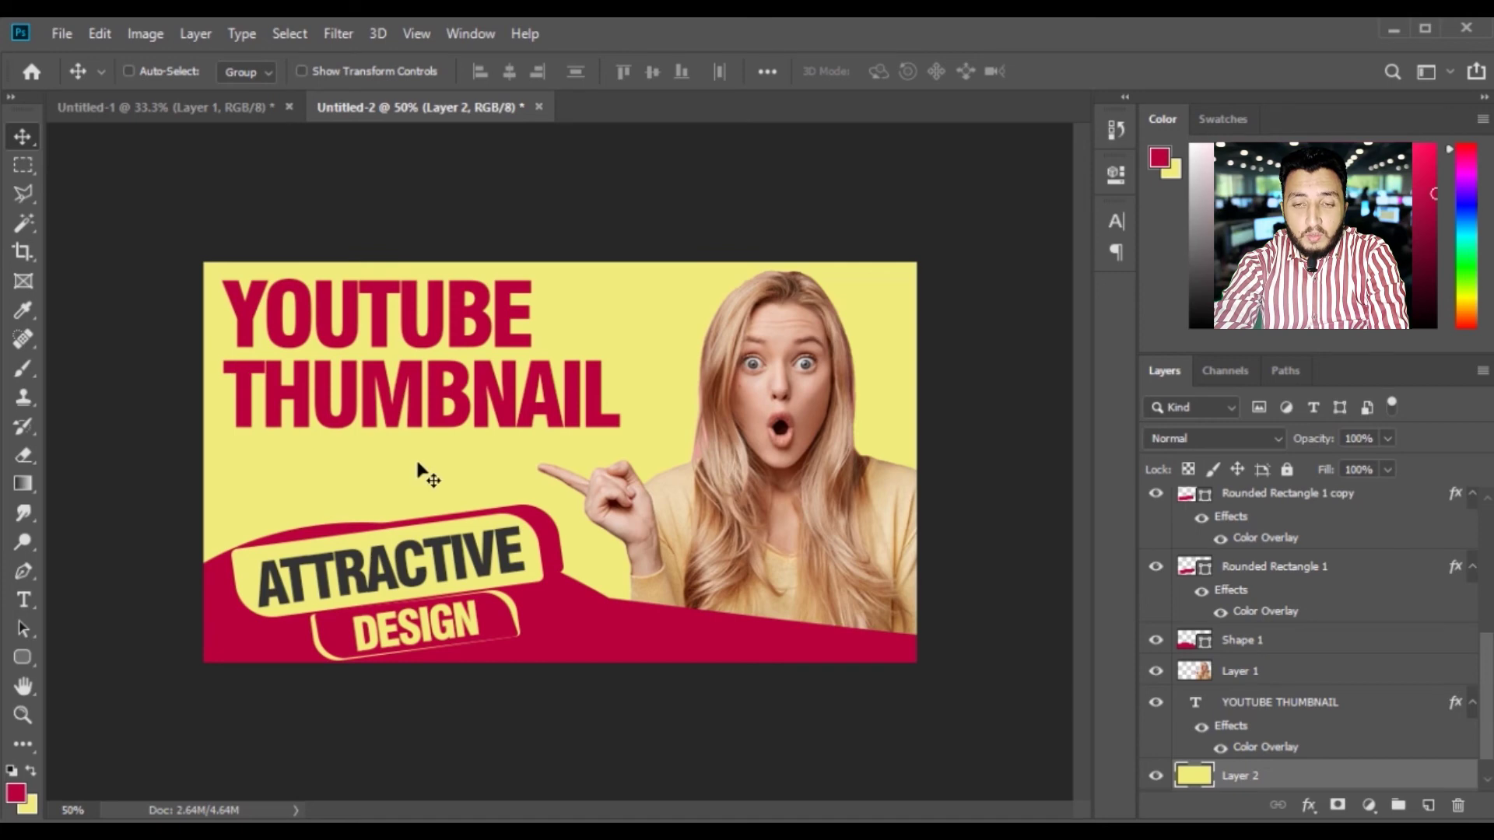
# - Set up the Brush tool with a splatter brush and the crimson foreground color ba003d
pyautogui.press('b')
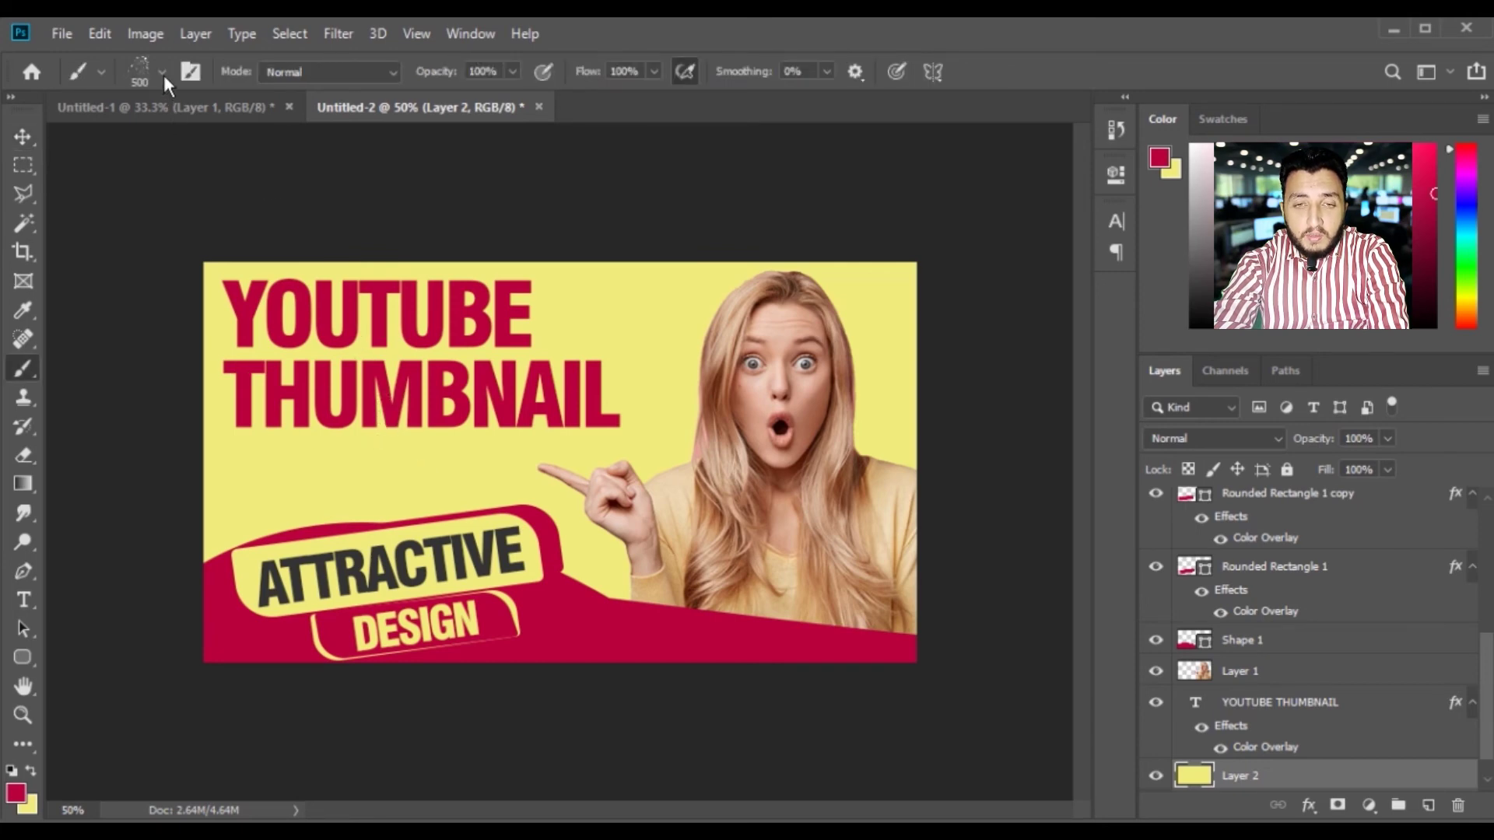
pyautogui.click(162, 73)
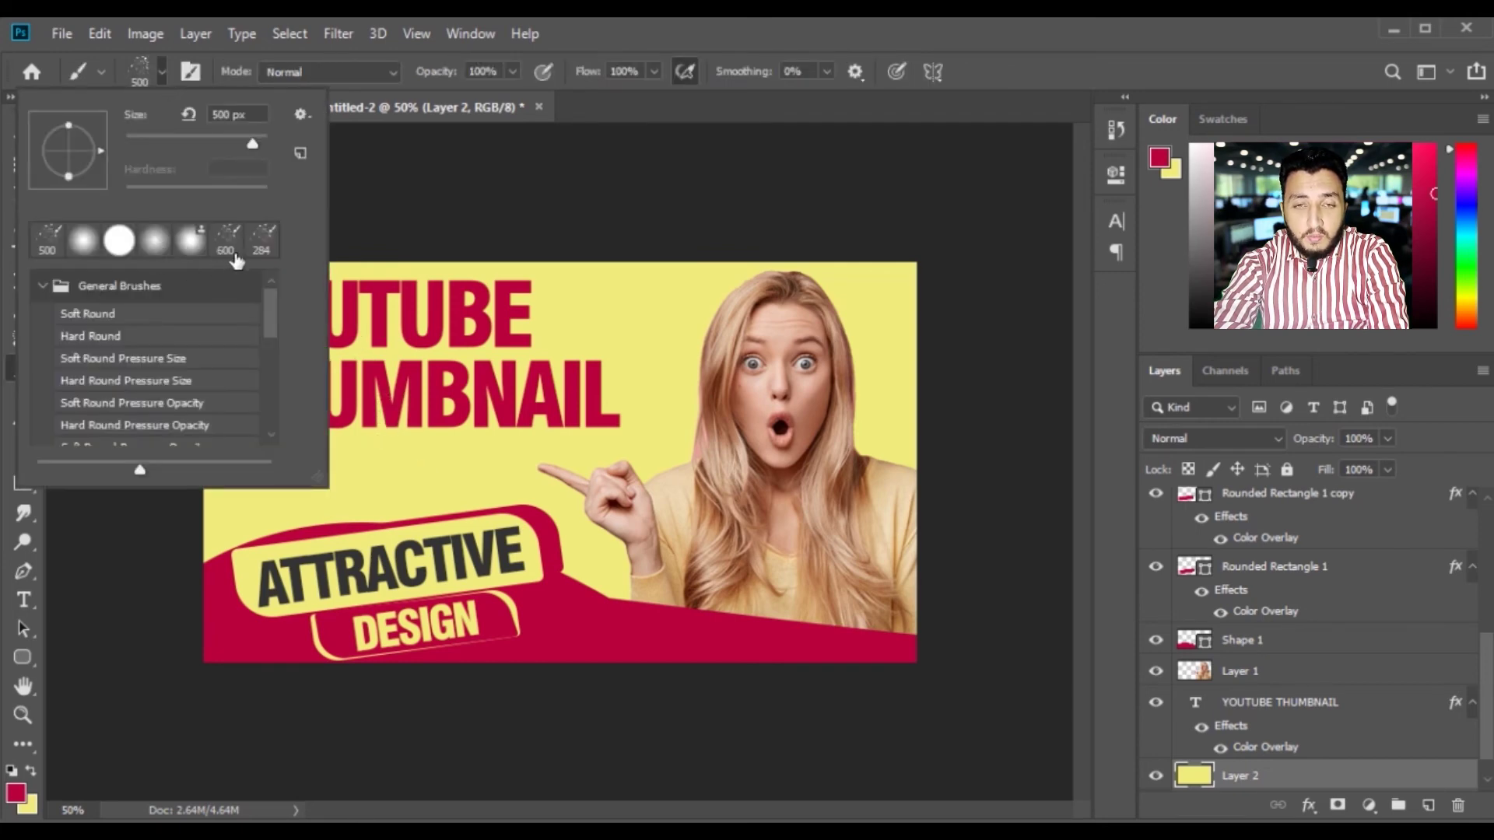
pyautogui.click(47, 245)
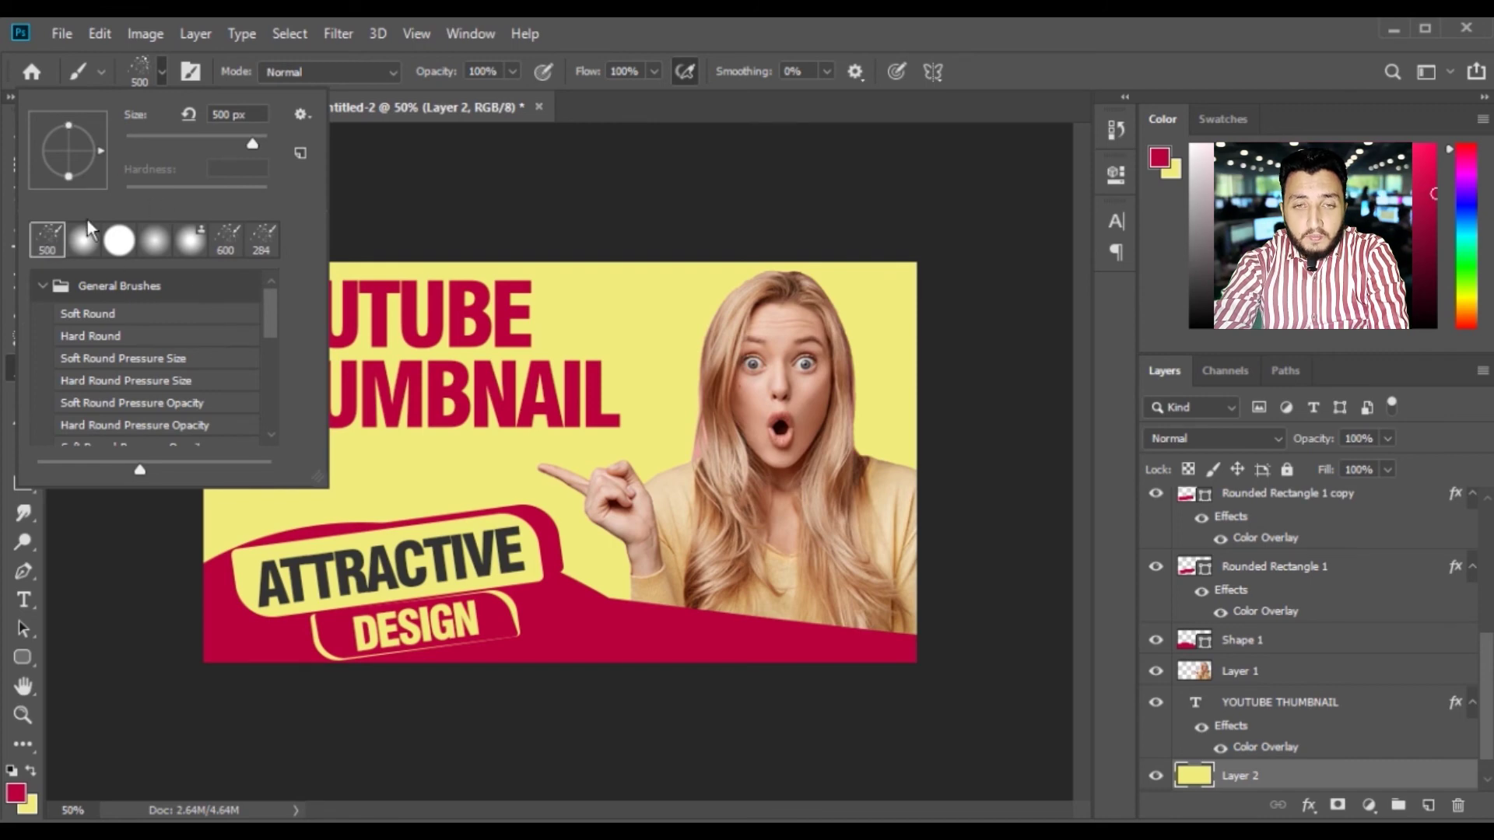
pyautogui.click(163, 71)
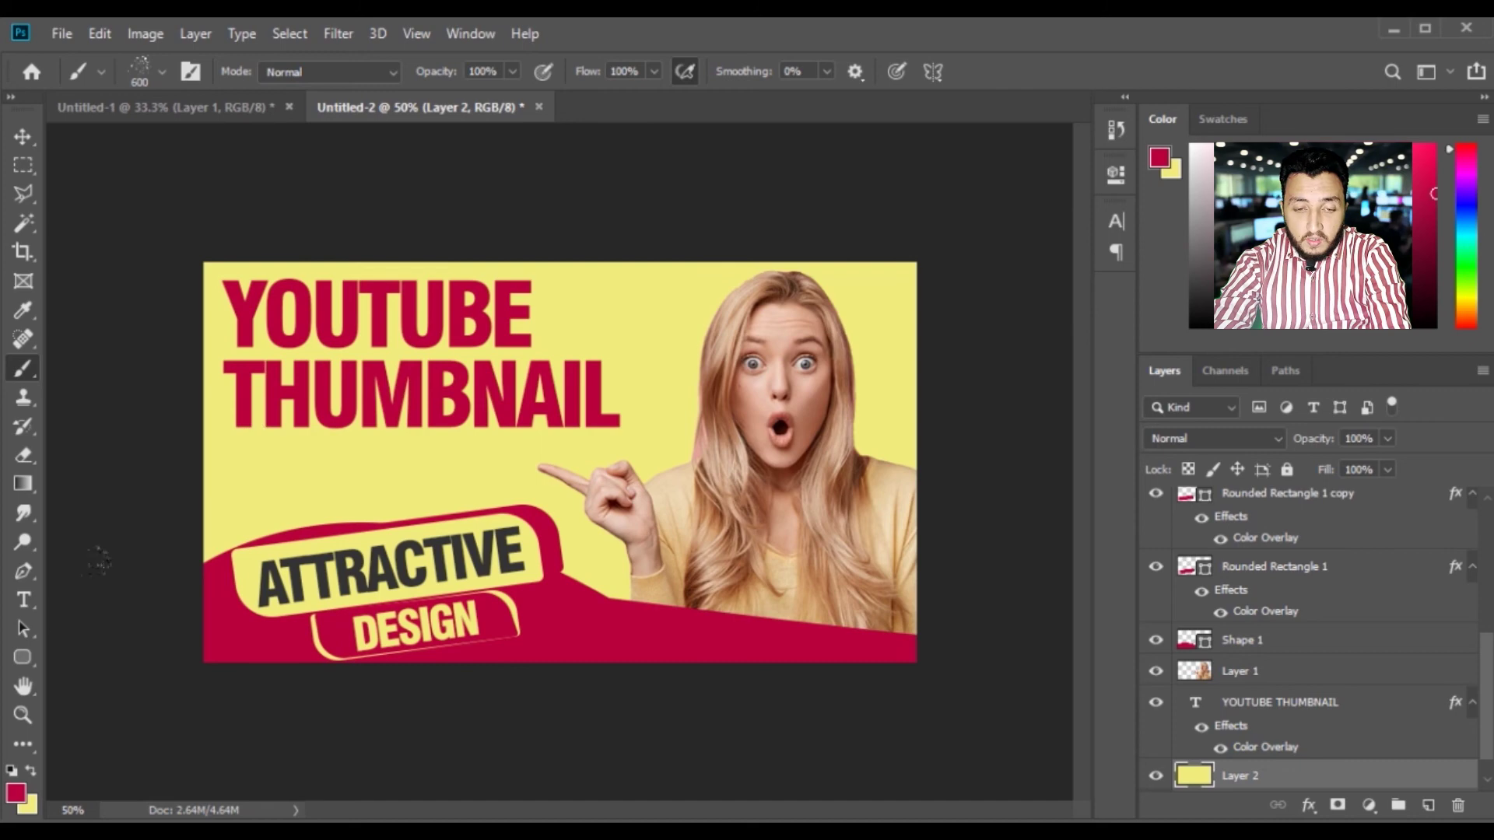
pyautogui.click(15, 792)
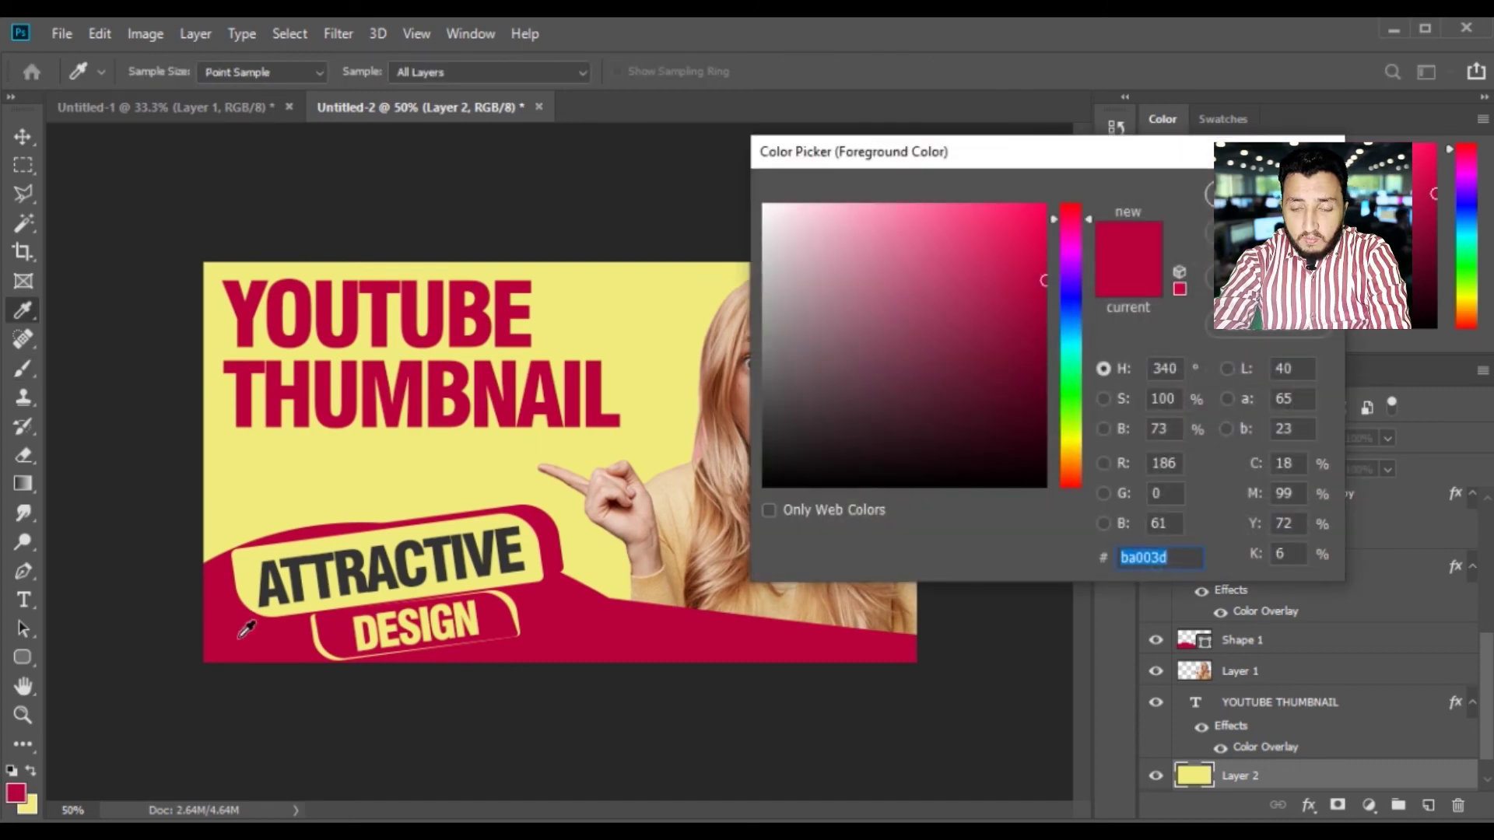
pyautogui.press('Return')
pyautogui.press('b')
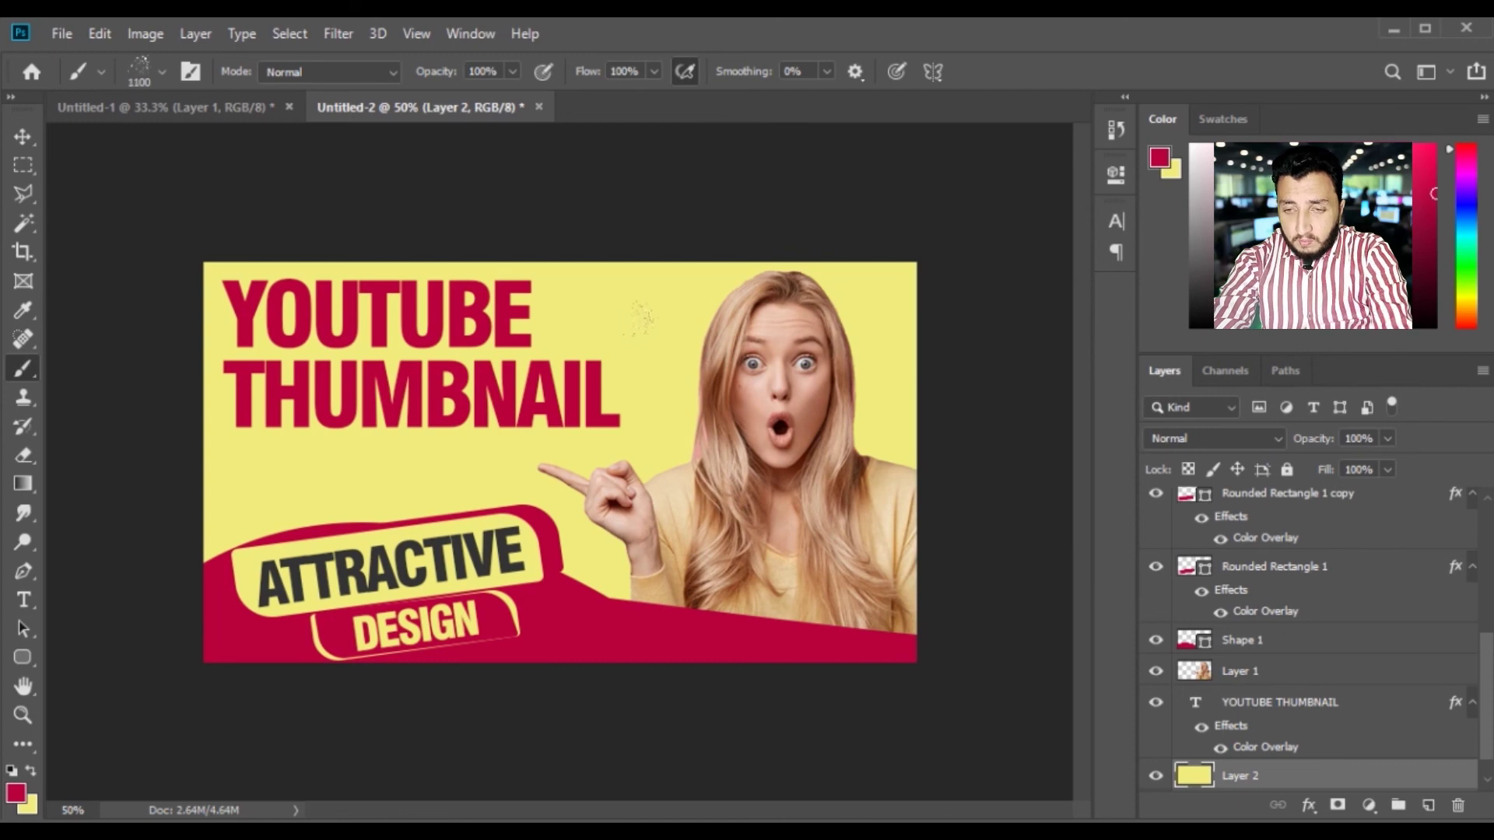
# - Try crimson splatter strokes across the yellow background layer with the 1100 px brush and undo them
pyautogui.moveTo(710, 308)
pyautogui.mouseDown()
pyautogui.moveTo(519, 399)
pyautogui.moveTo(273, 254)
pyautogui.mouseUp()
pyautogui.hotkey('ctrl', 'z')
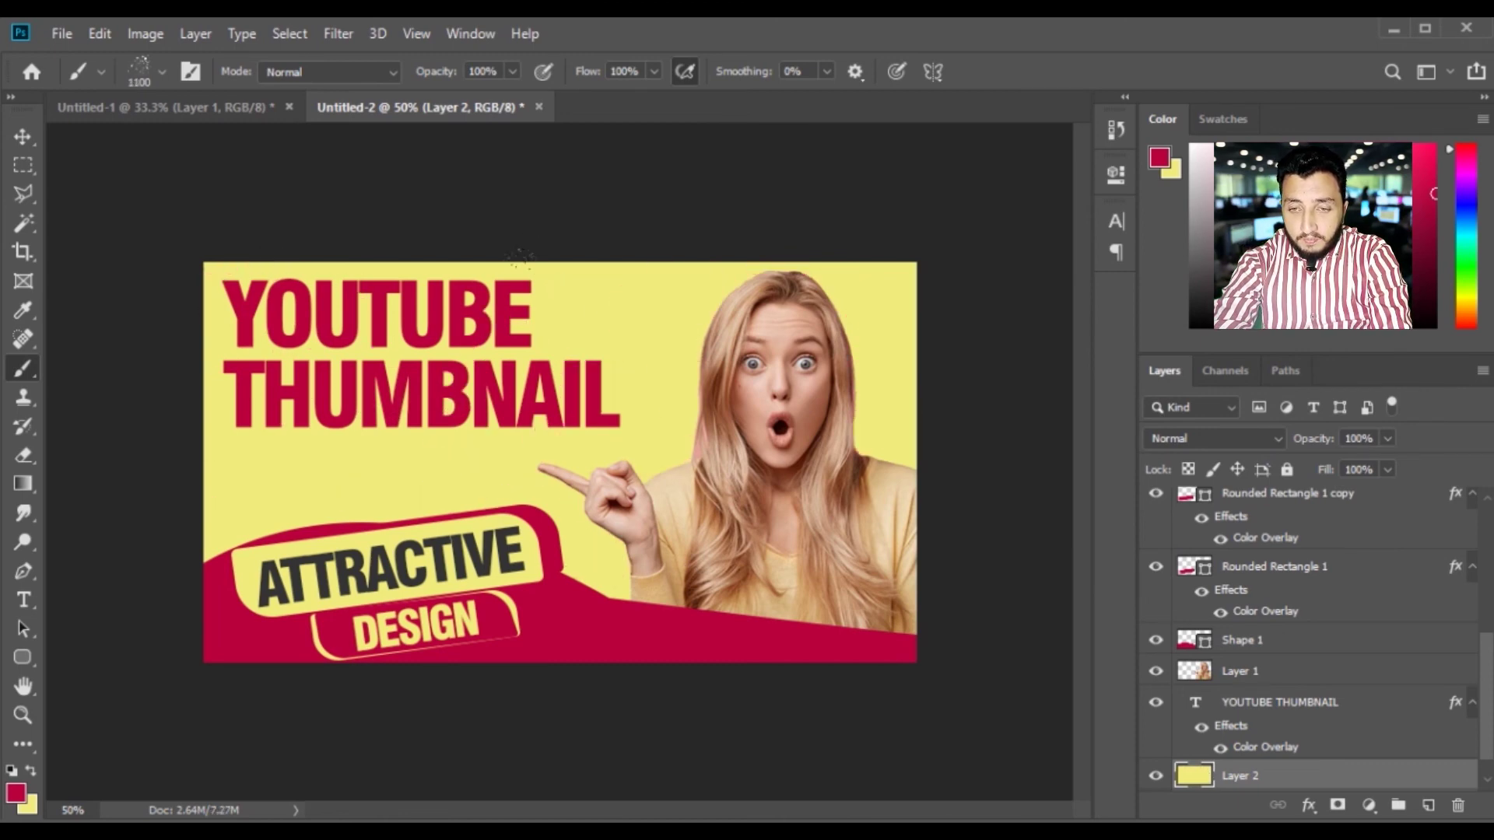
pyautogui.moveTo(669, 389); pyautogui.dragTo(428, 424)
pyautogui.hotkey('ctrl', 'z')
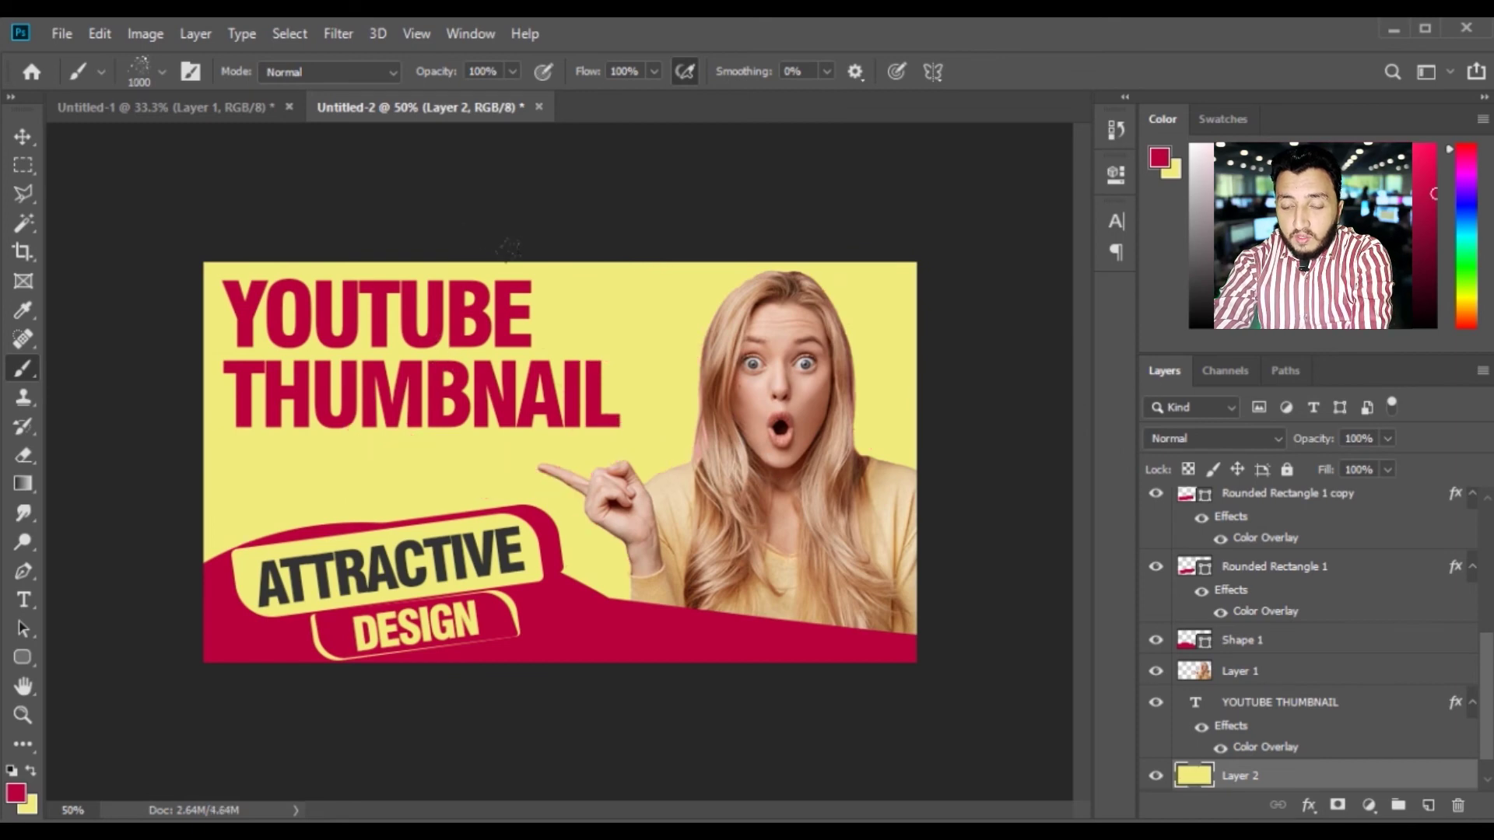
# - Paint crimson splatters across the yellow background layer around the title and the woman with the 600 px splatter brush
pyautogui.moveTo(614, 323); pyautogui.dragTo(747, 365)
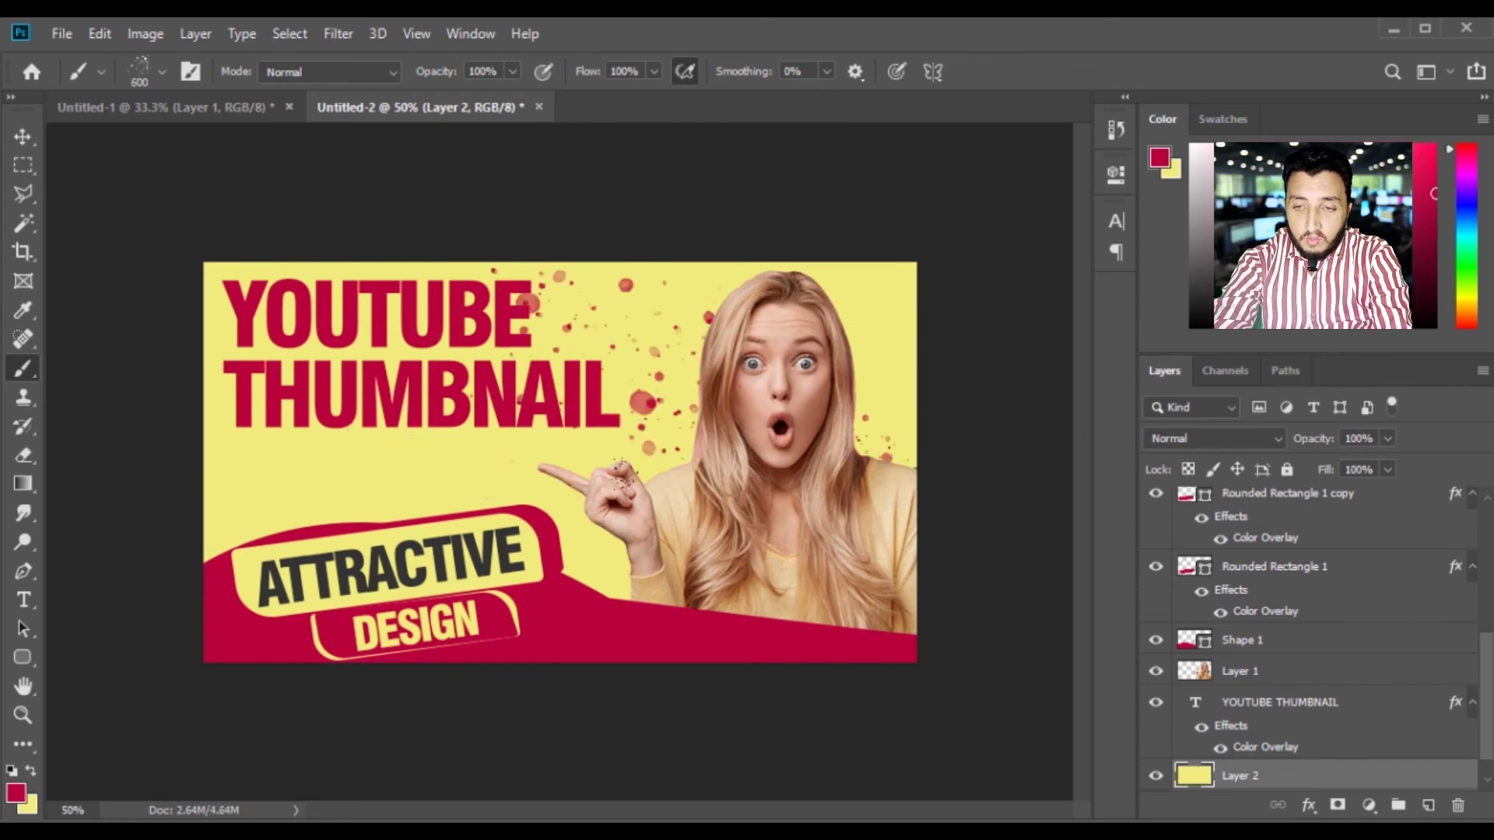
pyautogui.click(875, 287)
pyautogui.moveTo(465, 494); pyautogui.dragTo(296, 511)
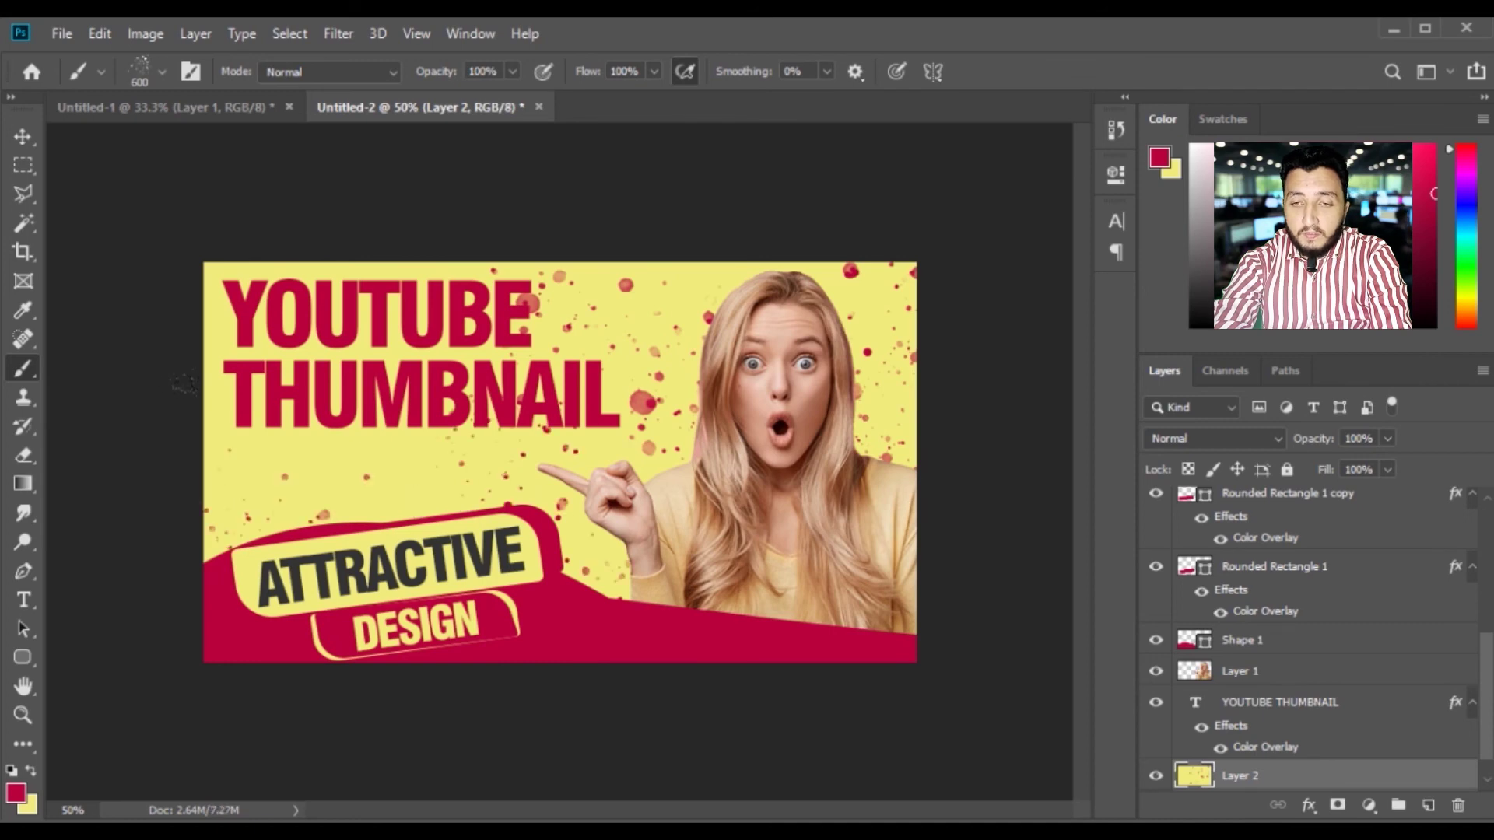
pyautogui.press('v')
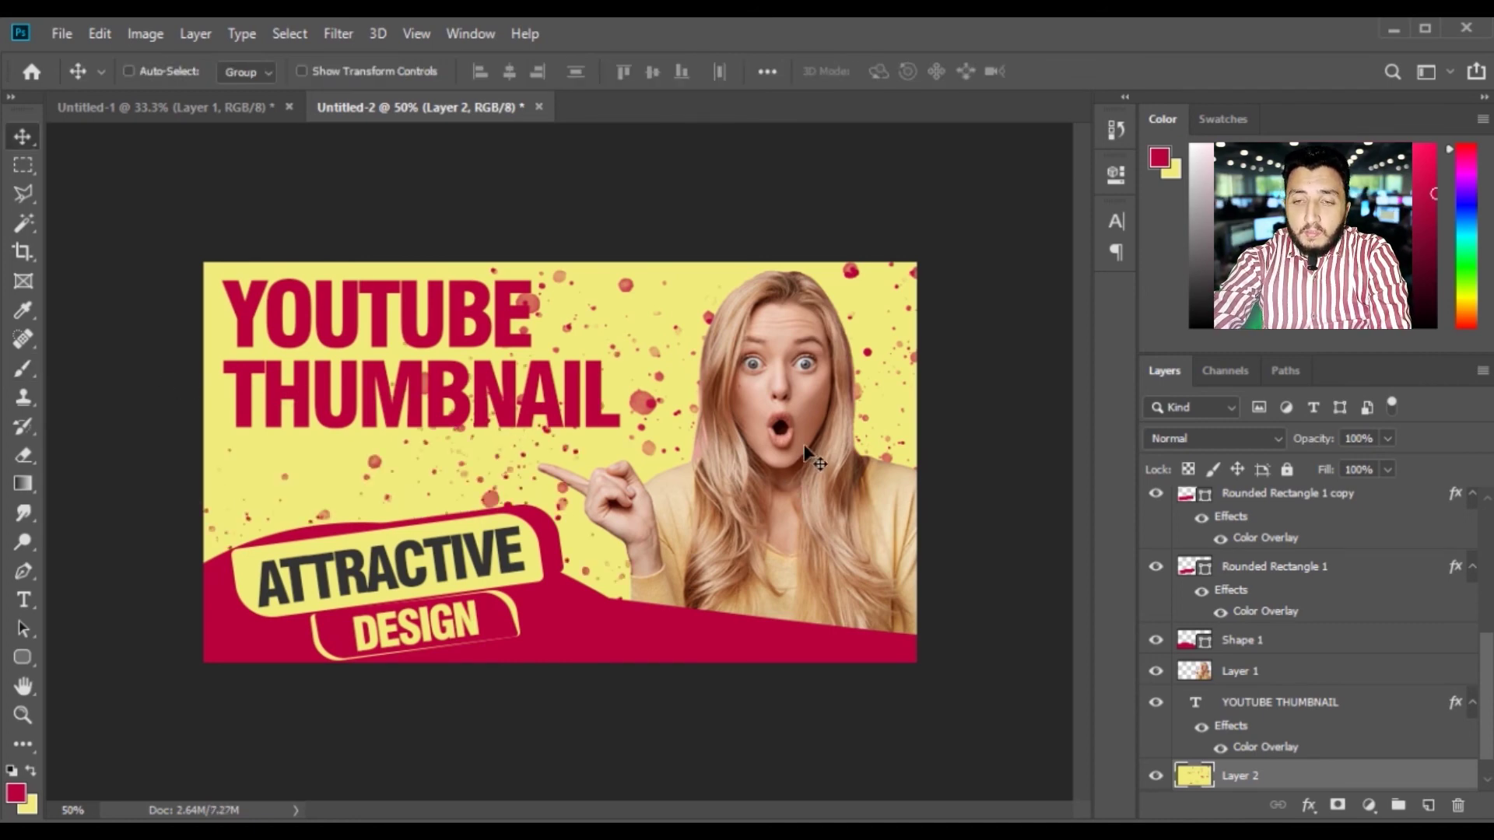
pyautogui.hotkey('ctrl', '-')
pyautogui.hotkey('ctrl', '+')
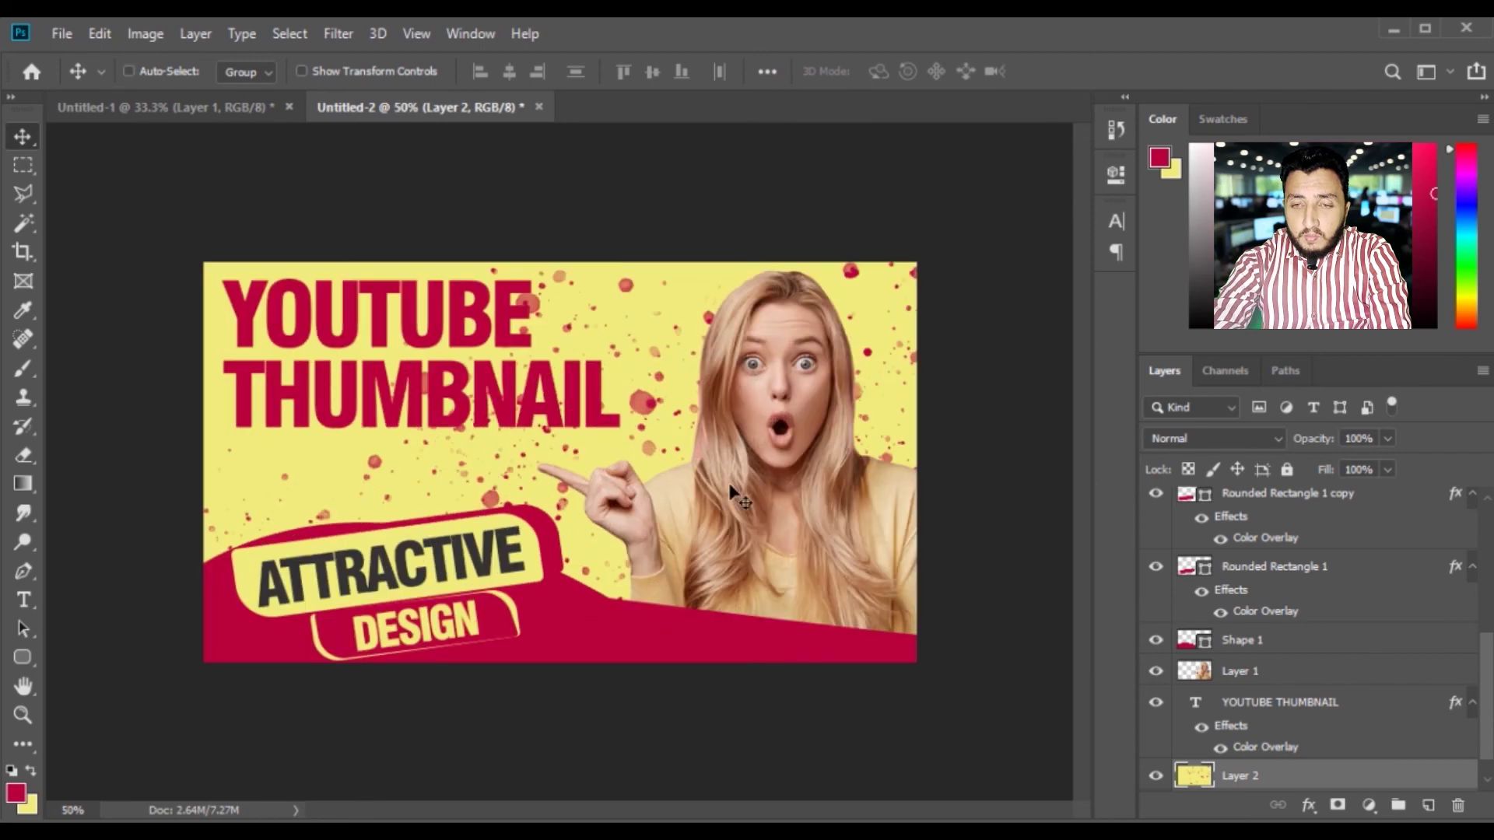
pyautogui.hotkey('ctrl', '+')
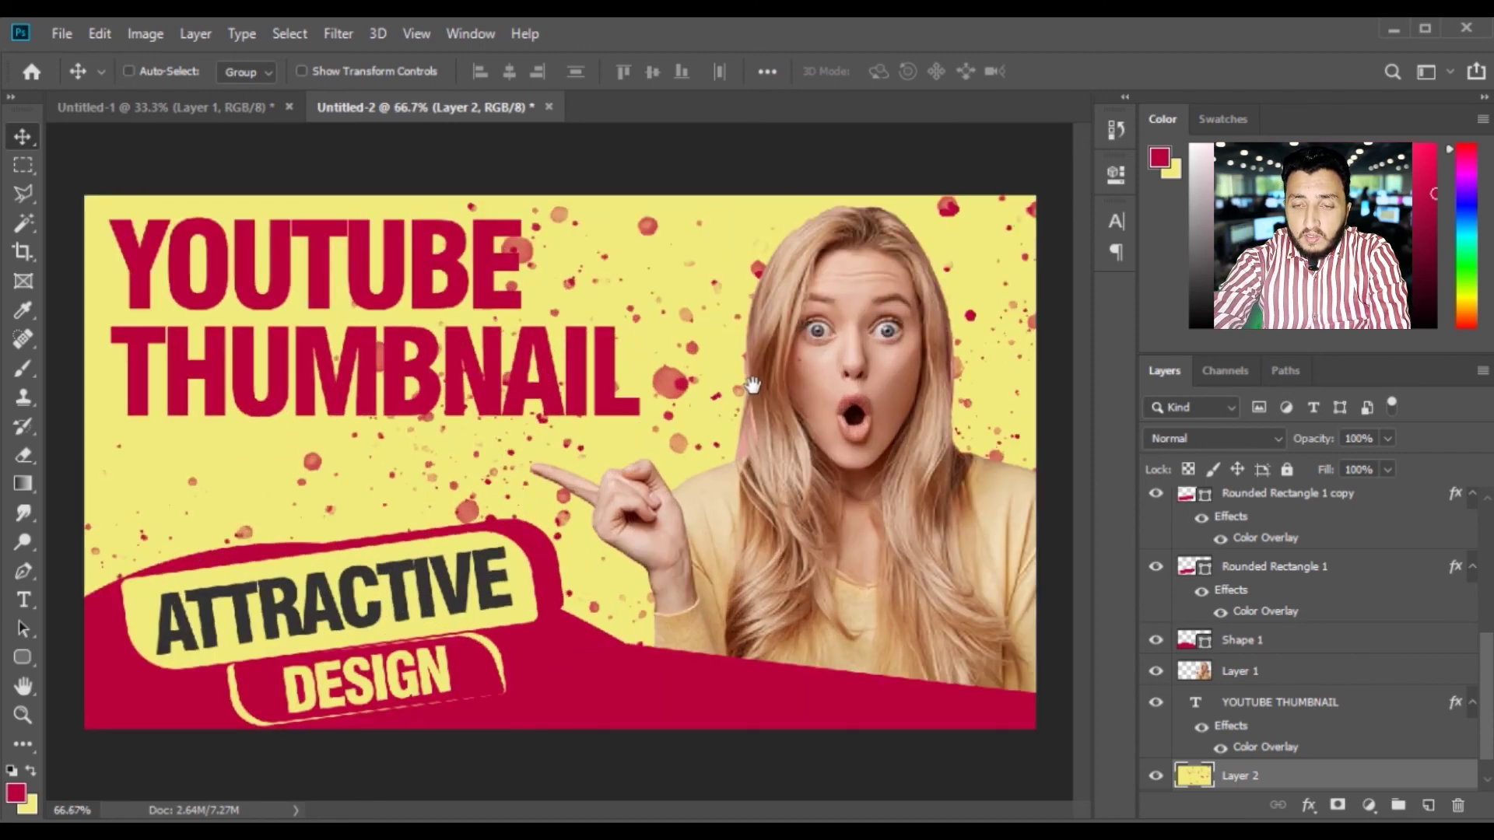
pyautogui.hotkey('ctrl', '-')
pyautogui.hotkey('ctrl', '-')
pyautogui.hotkey('ctrl', '+')
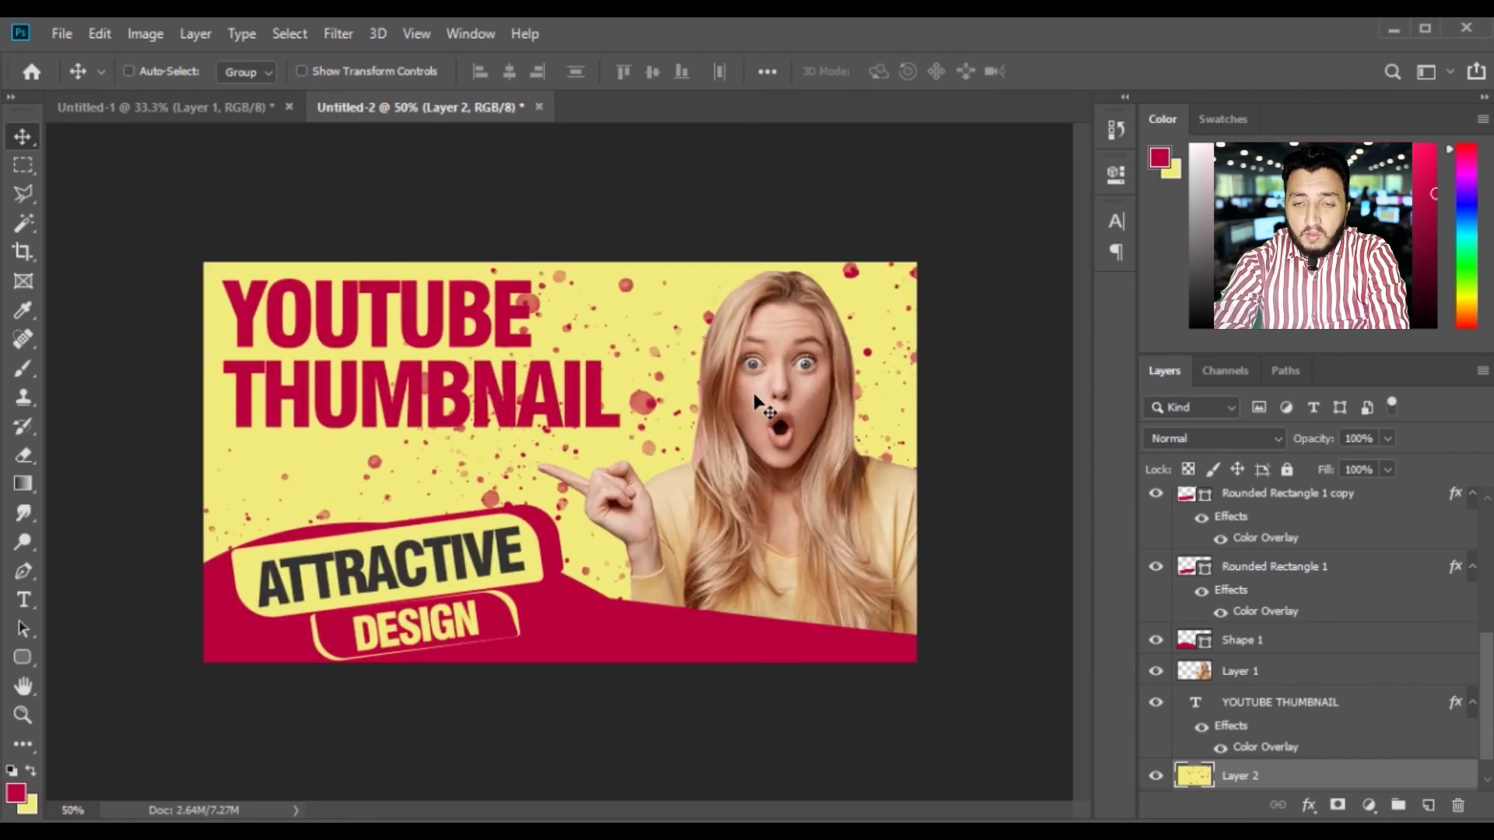
# - Select the crimson wave's shape layer and set the foreground color to the yellow sampled from the background
pyautogui.rightClick(583, 605)
pyautogui.click(616, 616)
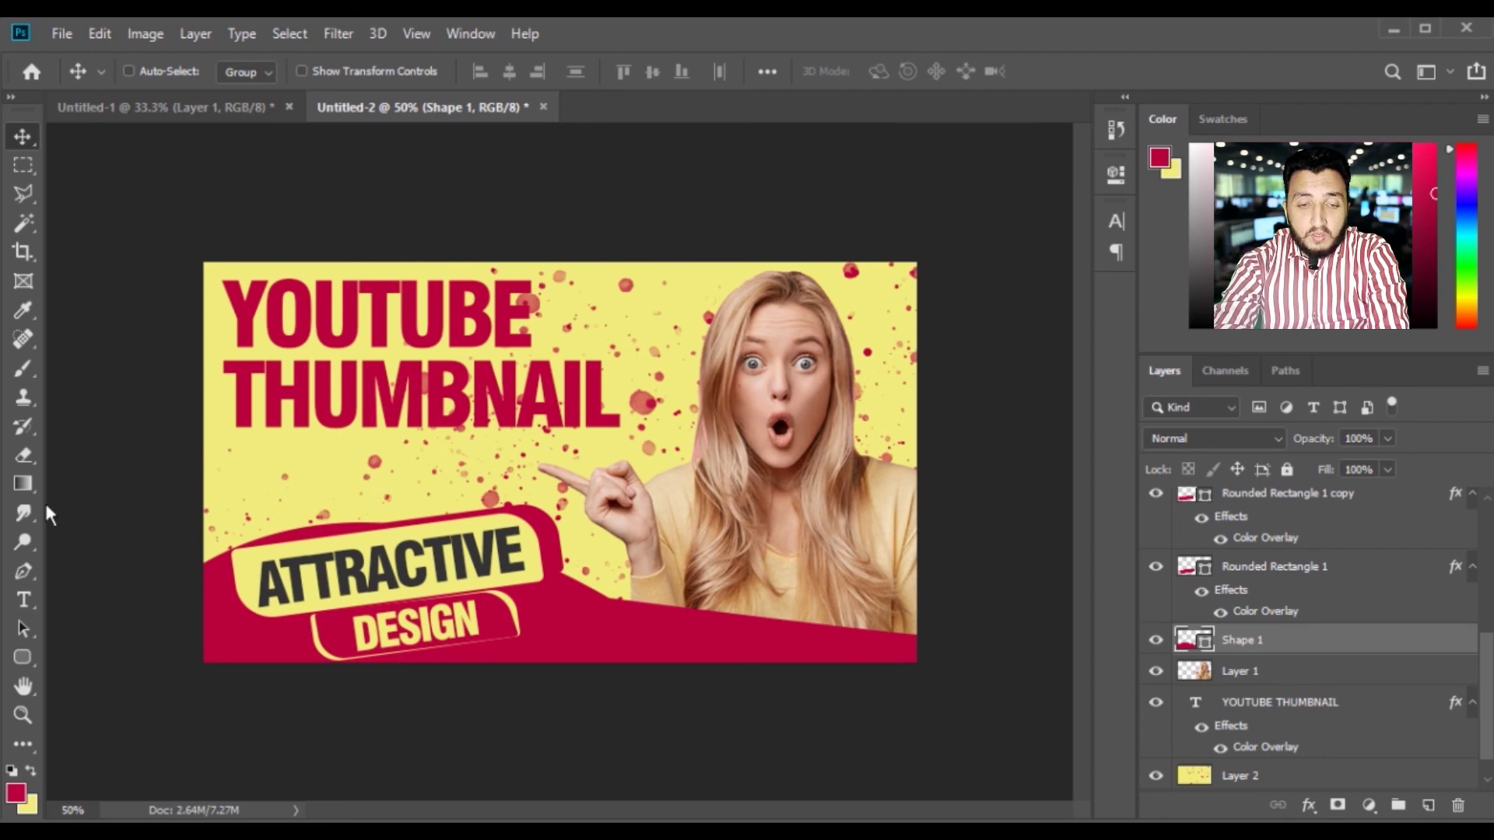
pyautogui.click(16, 792)
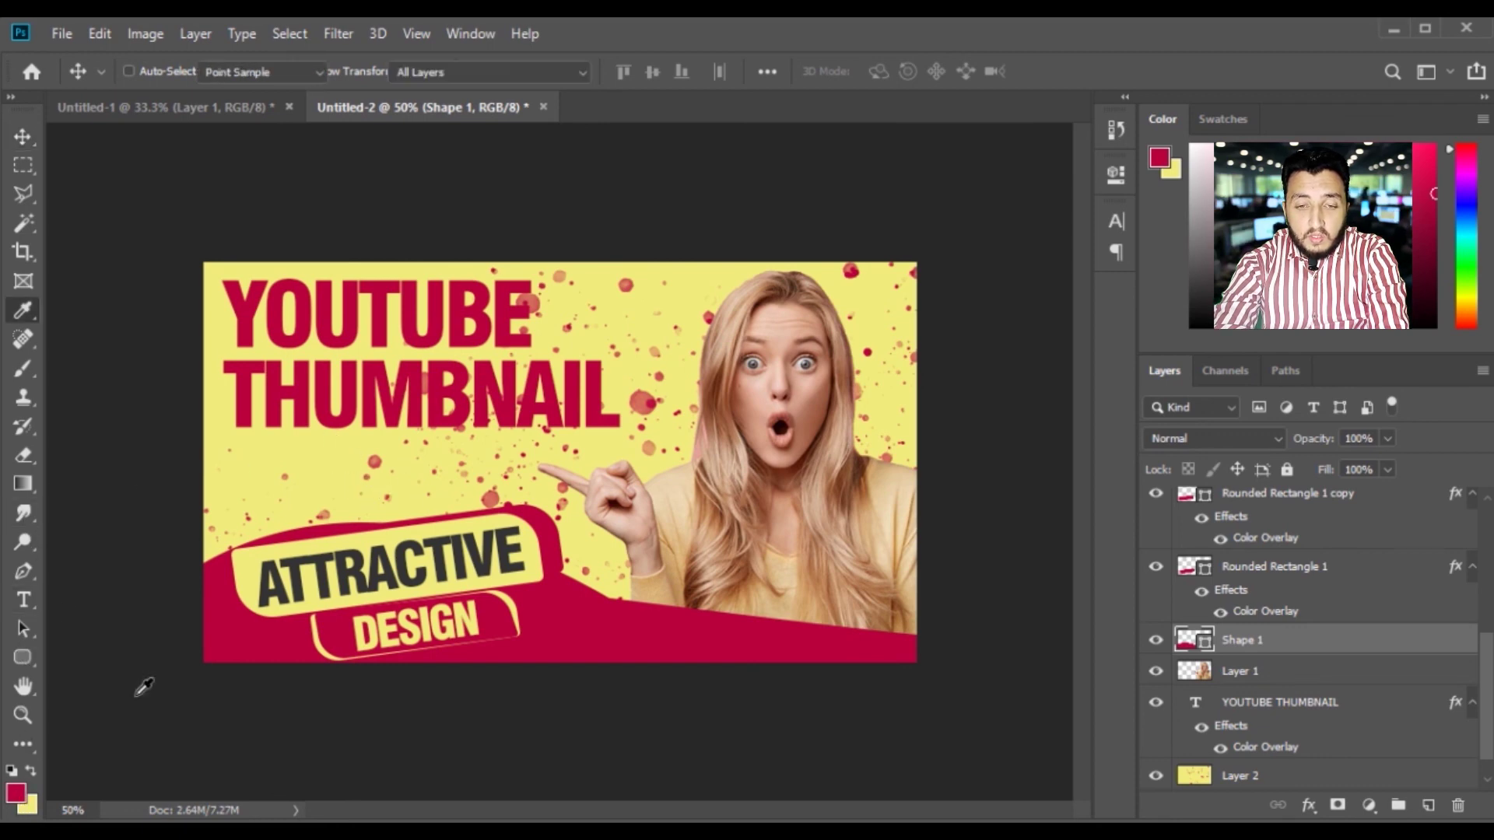
pyautogui.click(296, 447)
pyautogui.press('Return')
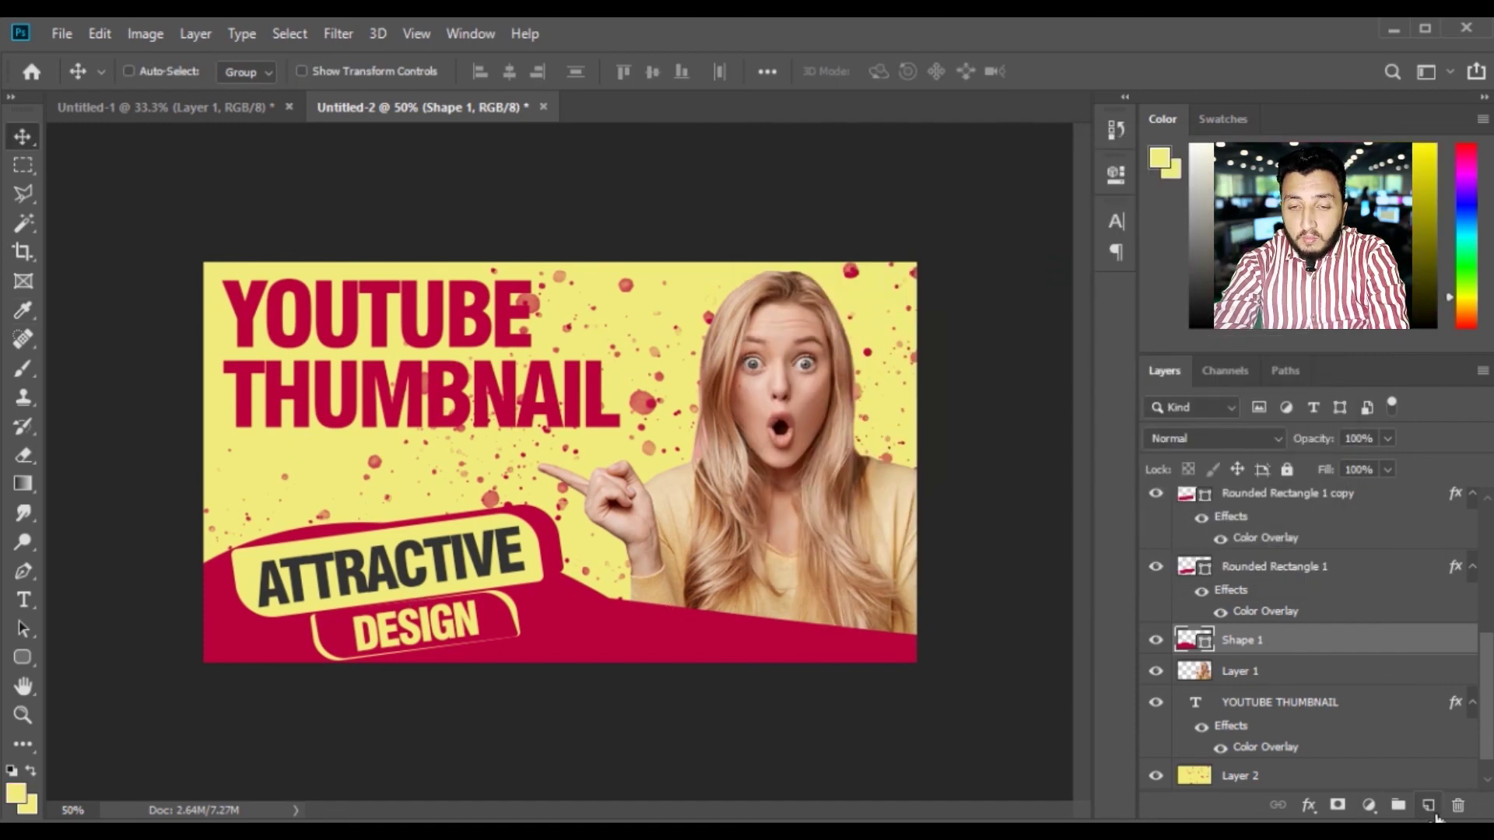
# - Add a new layer above the crimson wave and paint yellow splatters over the wave with the 600 px splatter brush
pyautogui.click(1428, 806)
pyautogui.press('b')
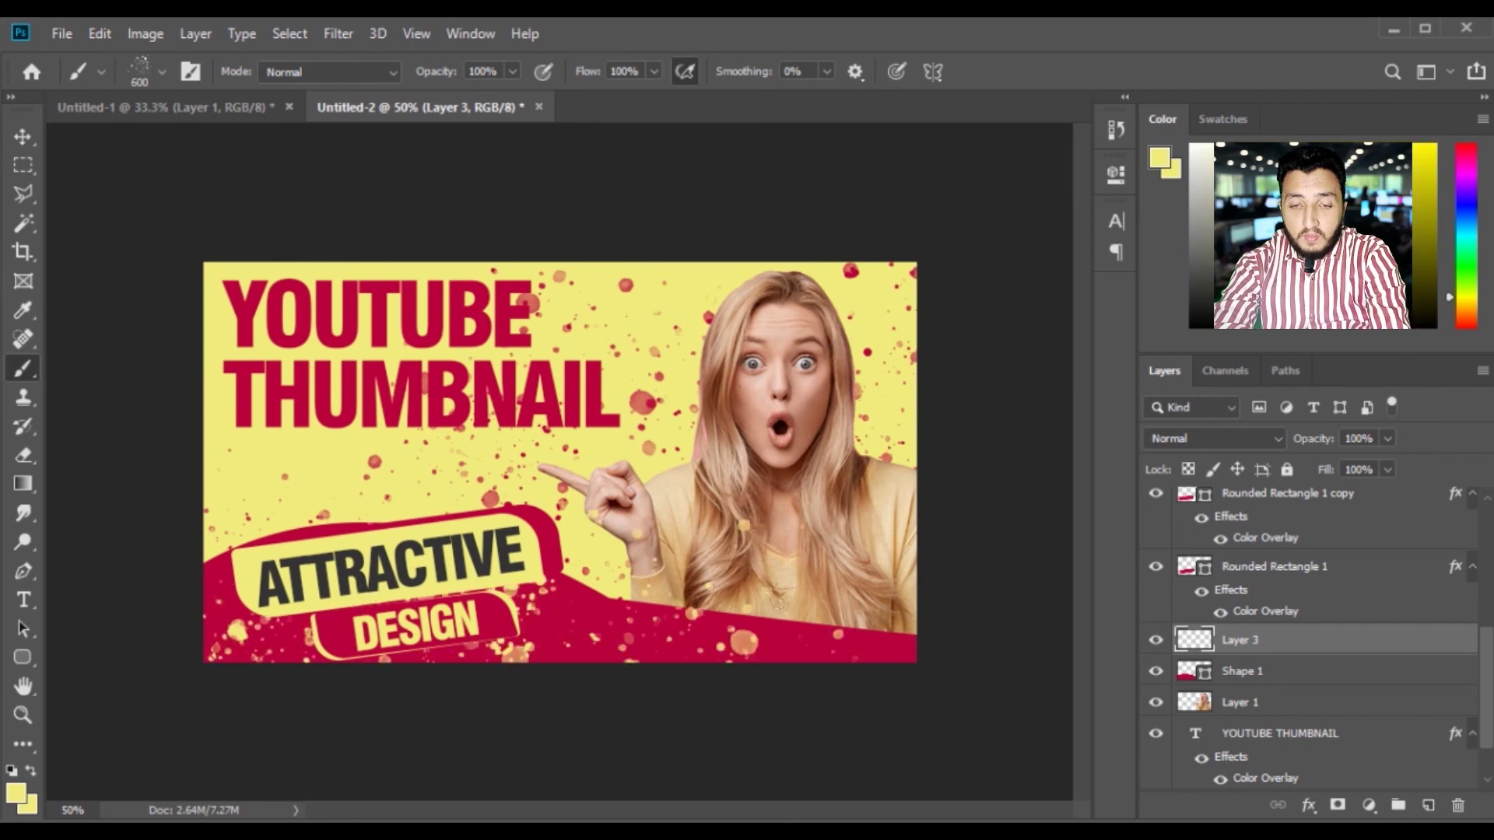
pyautogui.moveTo(232, 617)
pyautogui.mouseDown()
pyautogui.moveTo(588, 613)
pyautogui.moveTo(567, 603)
pyautogui.mouseUp()
pyautogui.click(579, 593)
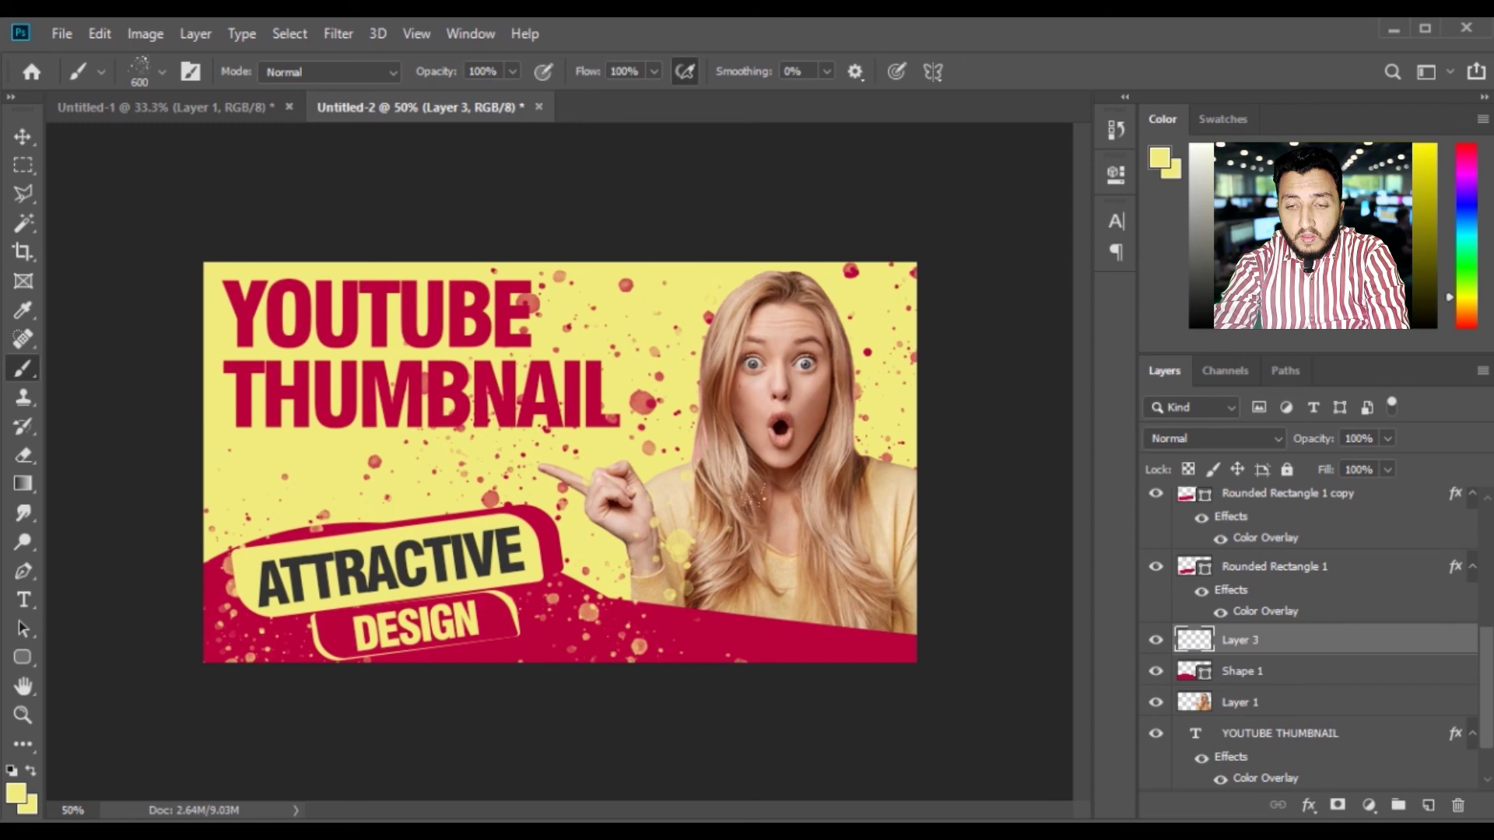
pyautogui.press('v')
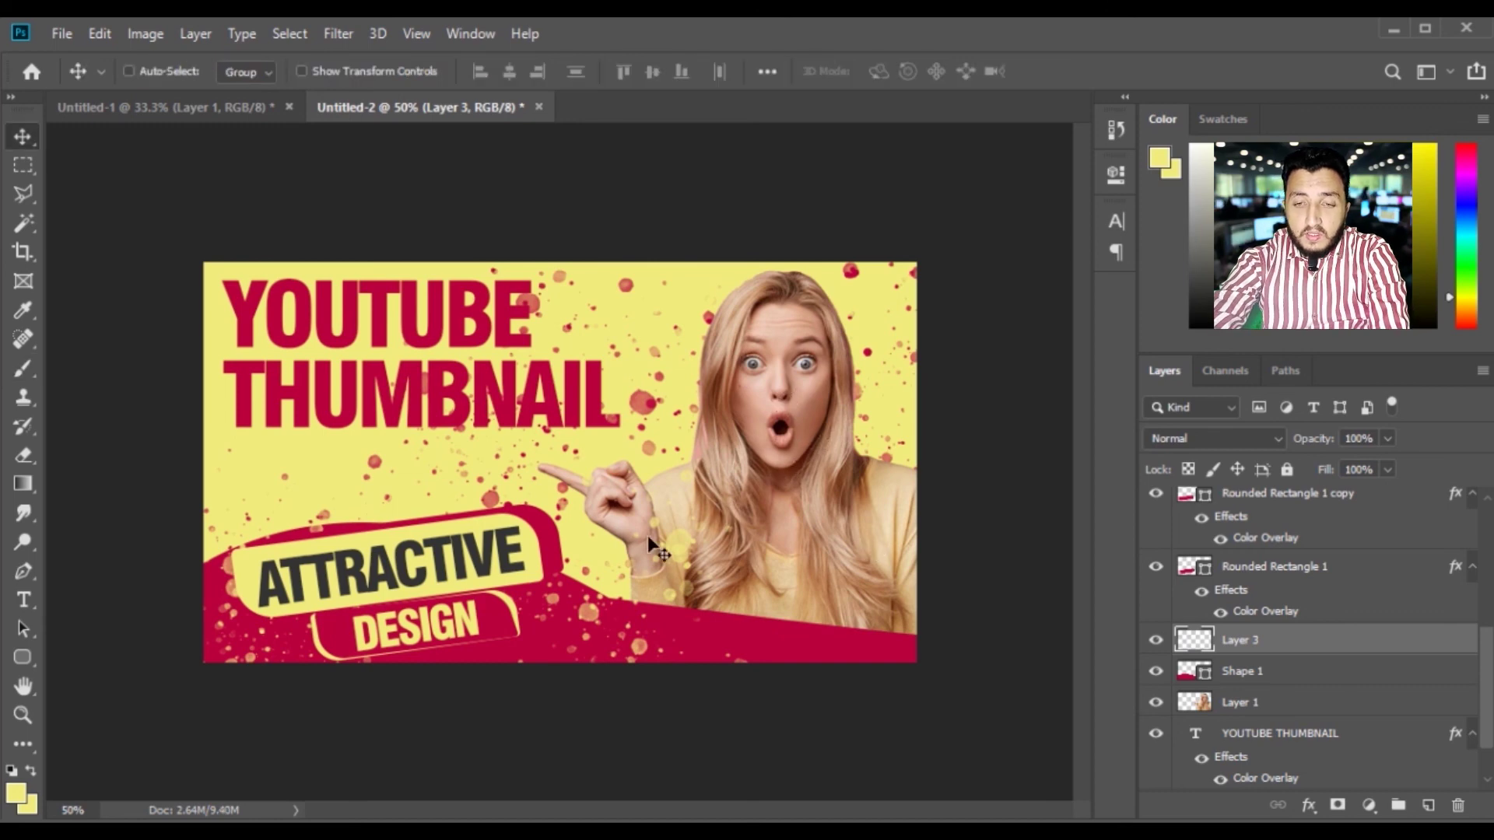
pyautogui.hotkey('ctrl', '+')
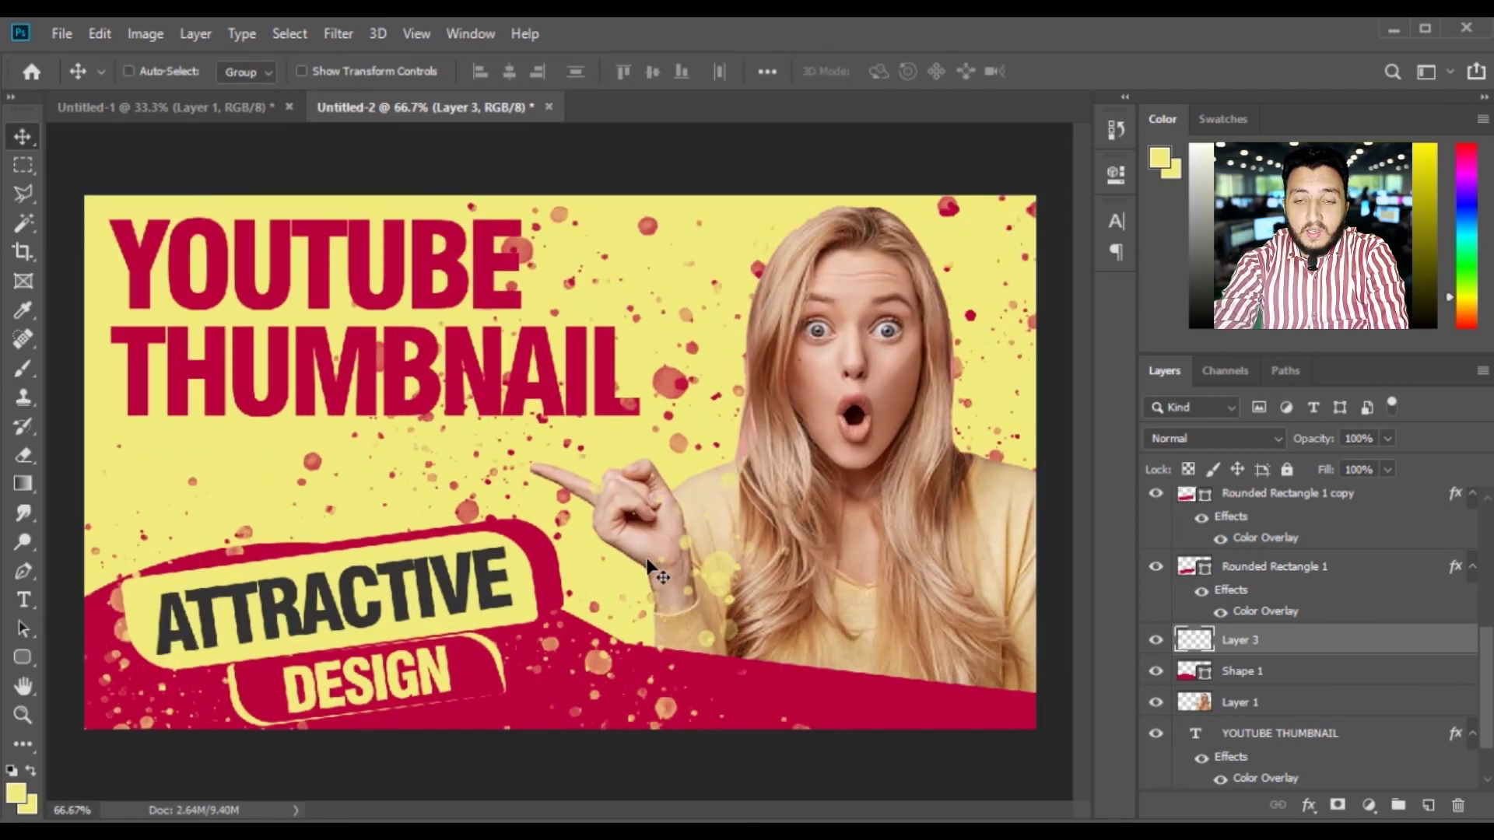